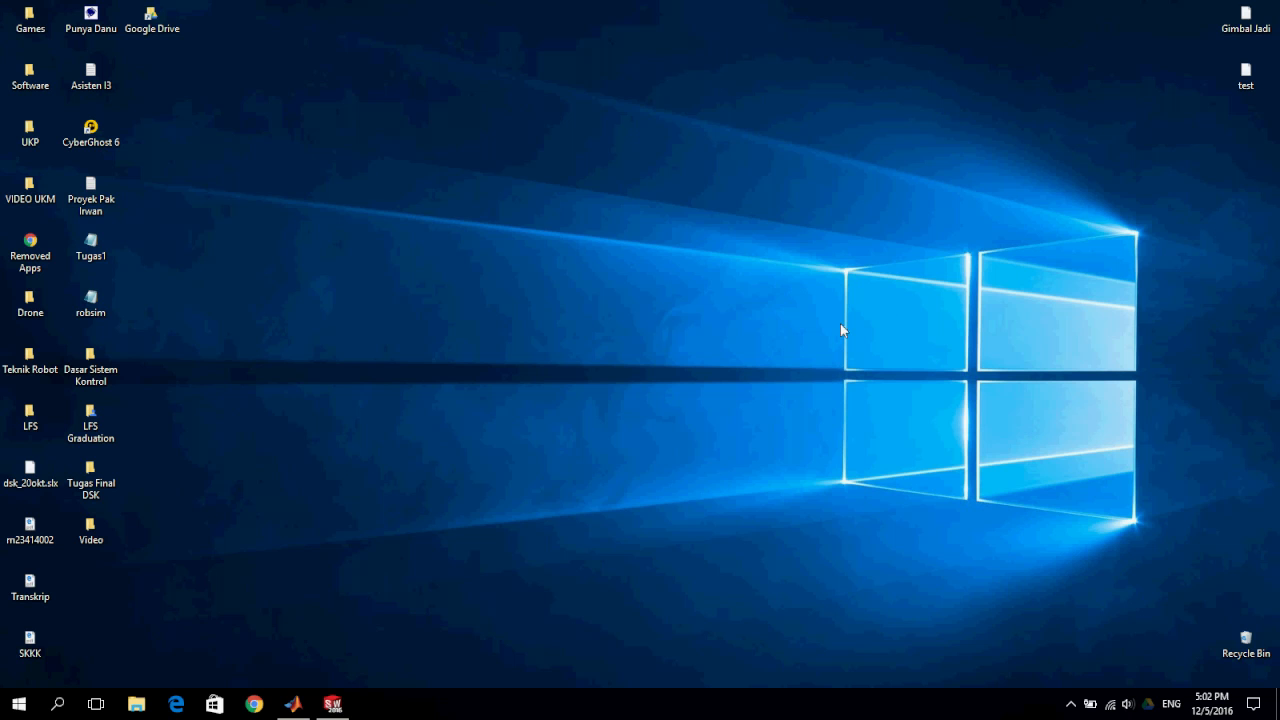
Step: Switch to SOLIDWORKS and swing the GoPro mount of the gimbal assembly about its motor axis
click(336, 706)
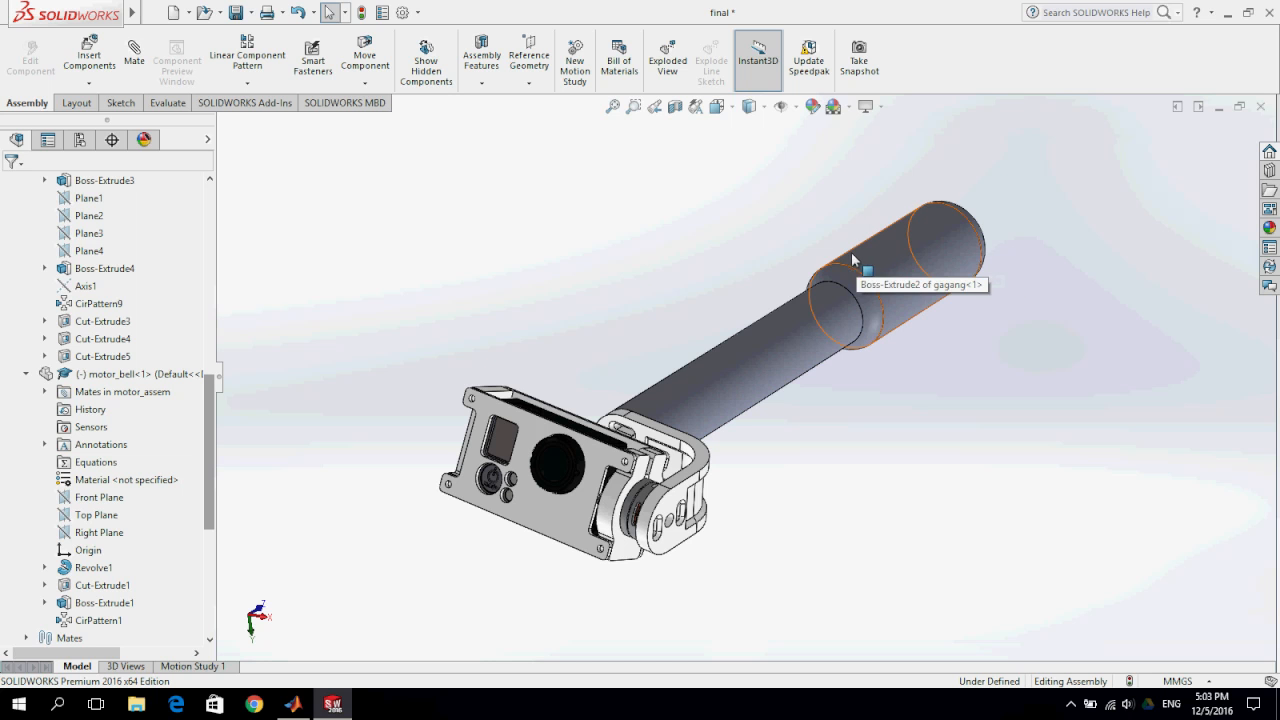
click(527, 429)
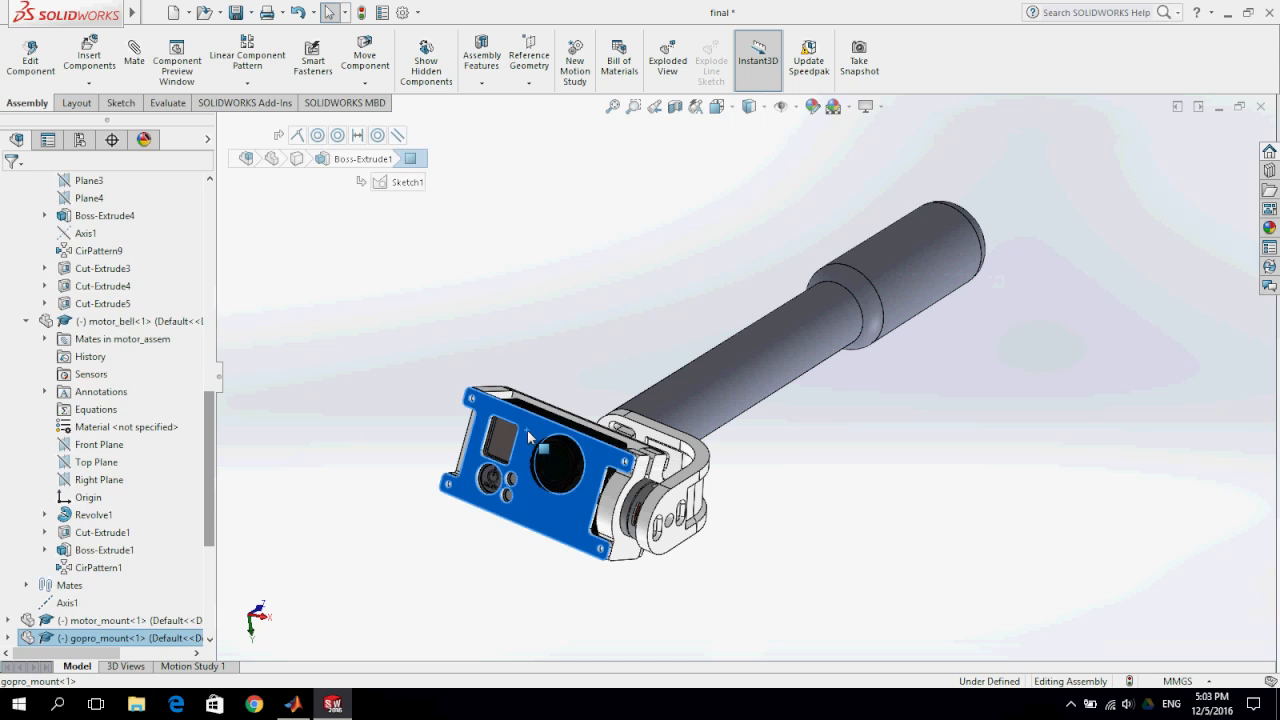
drag(533, 423, 525, 432)
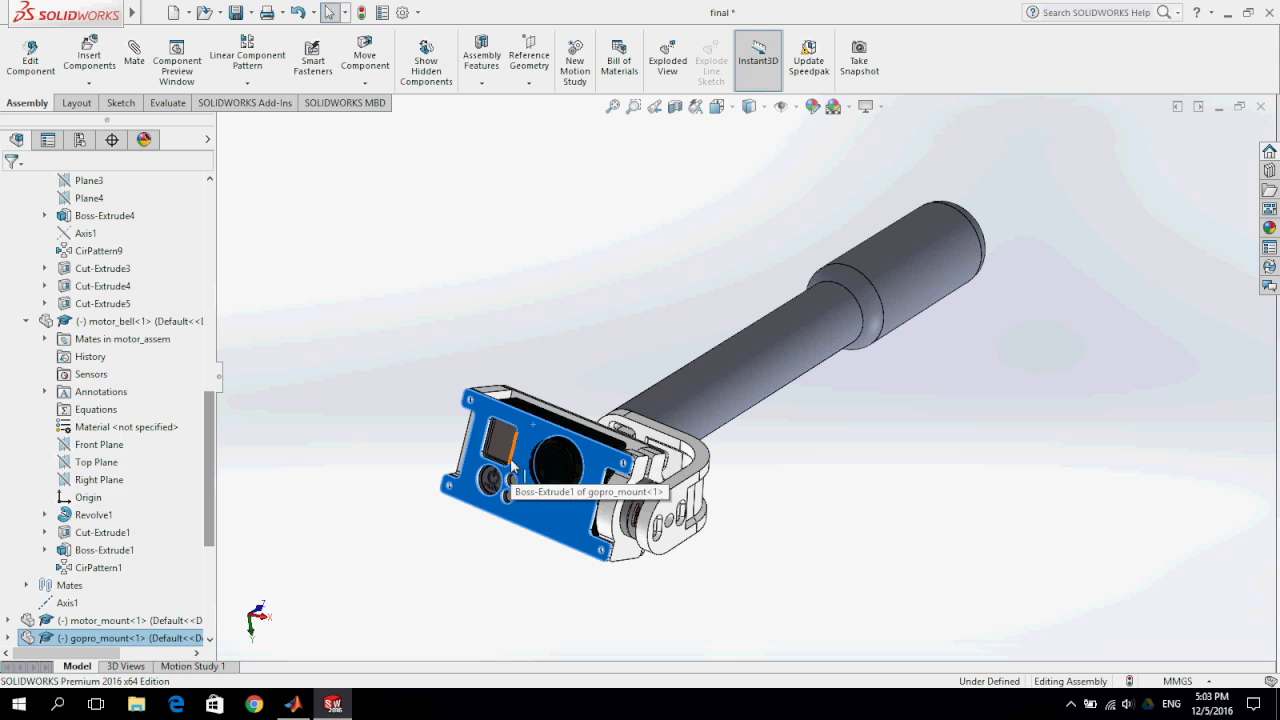
key(Escape)
mouse_move(541, 441)
mouse_down()
mouse_move(573, 389)
mouse_move(542, 412)
mouse_move(528, 463)
mouse_move(549, 408)
mouse_move(534, 422)
mouse_up()
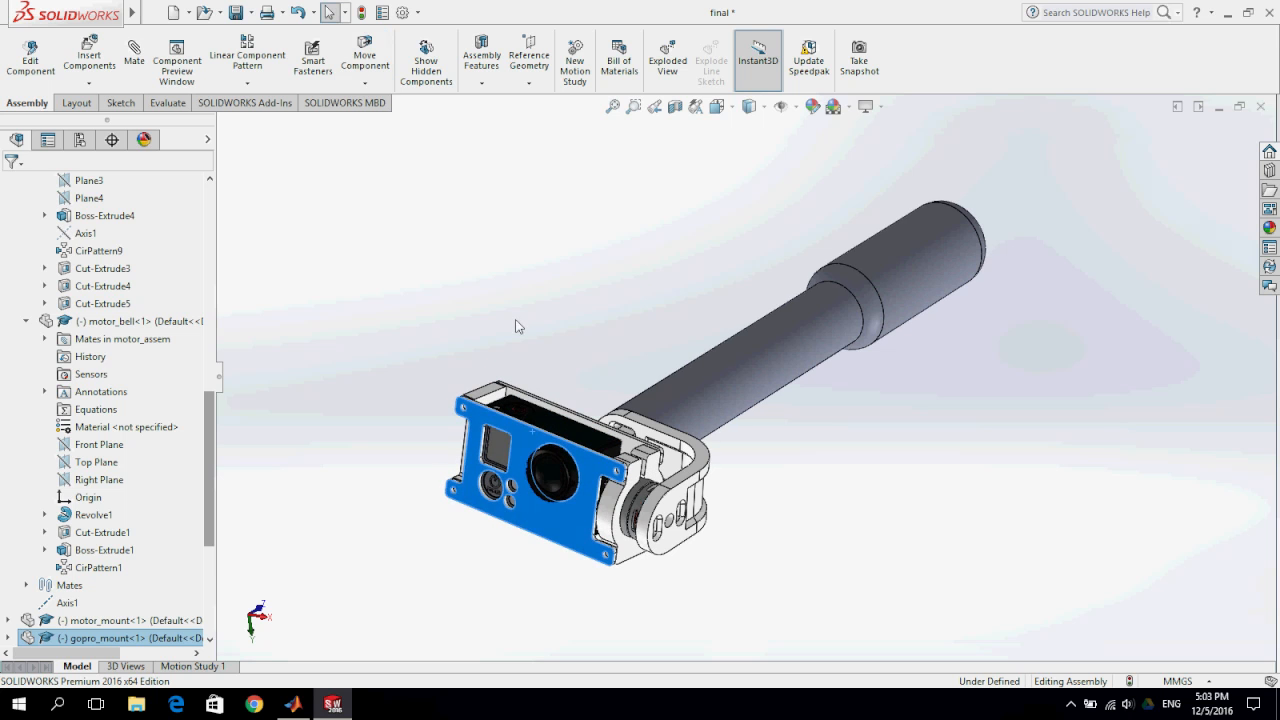
click(528, 344)
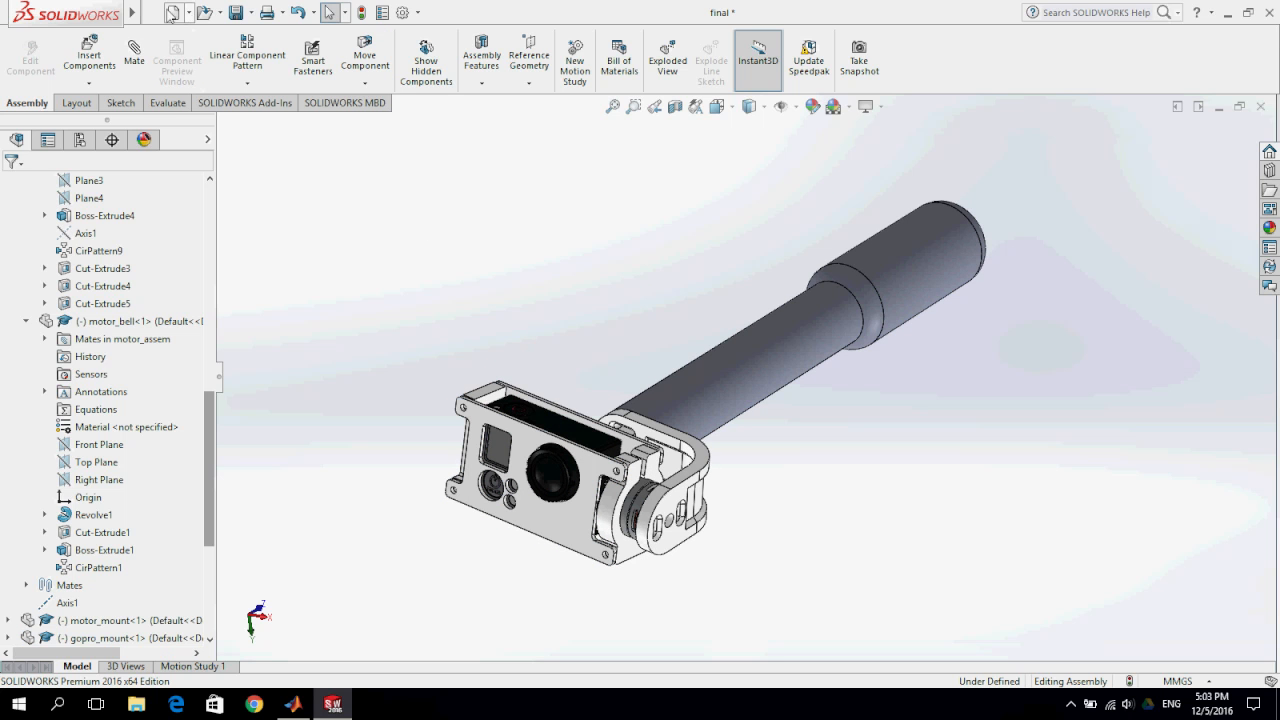
Step: Export the assembly as SimMechanics First Generation XML named gimbal in the Tugas Final DSK folder, replacing the existing file
click(150, 13)
mouse_move(283, 13)
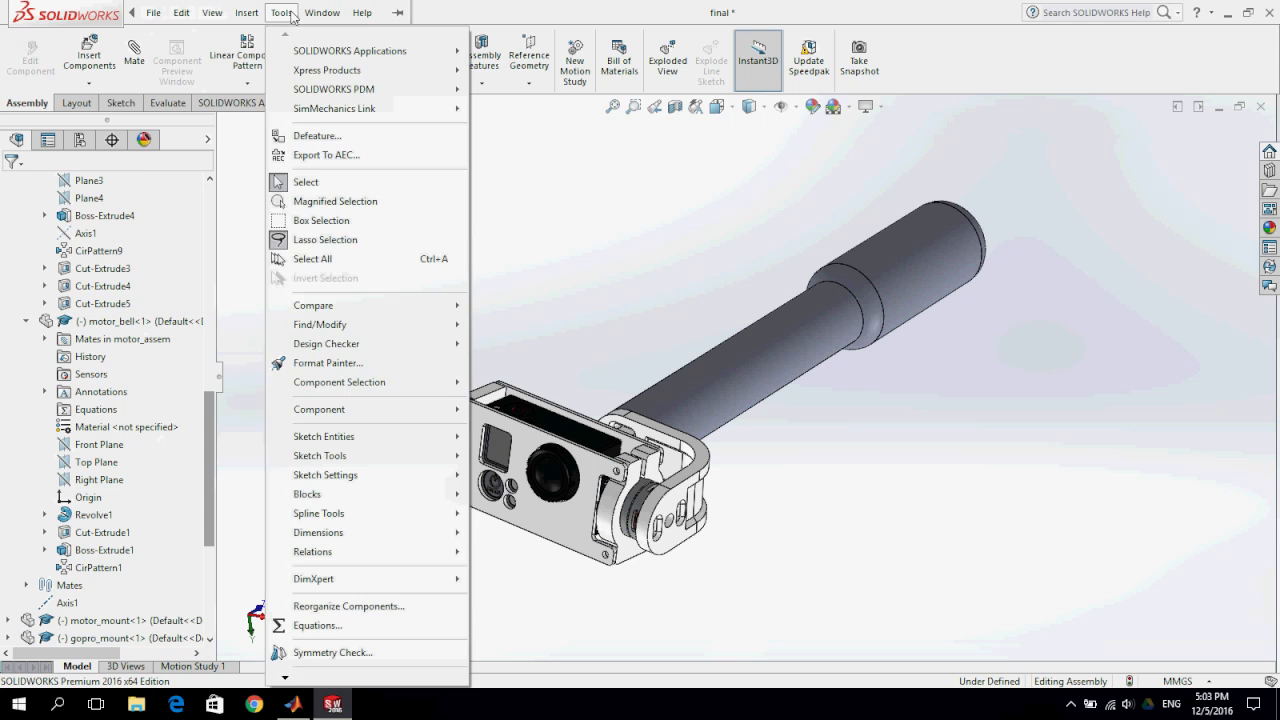
mouse_move(340, 114)
mouse_move(483, 112)
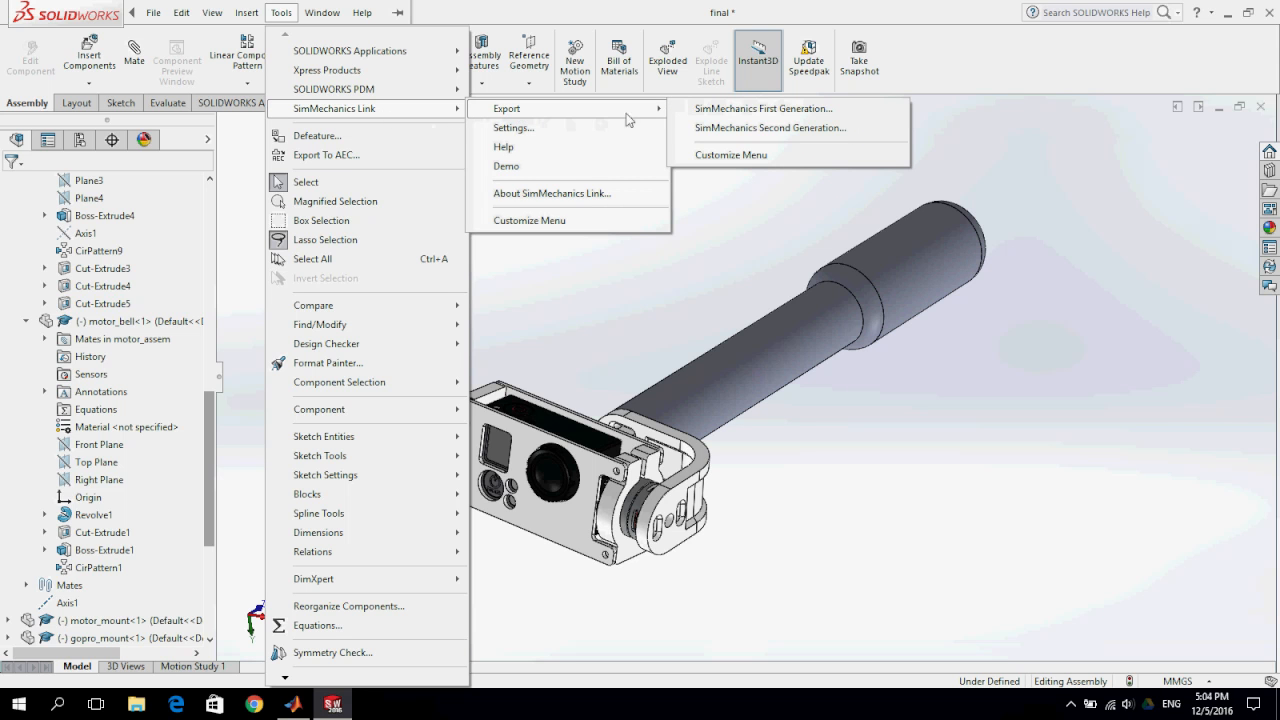
click(766, 110)
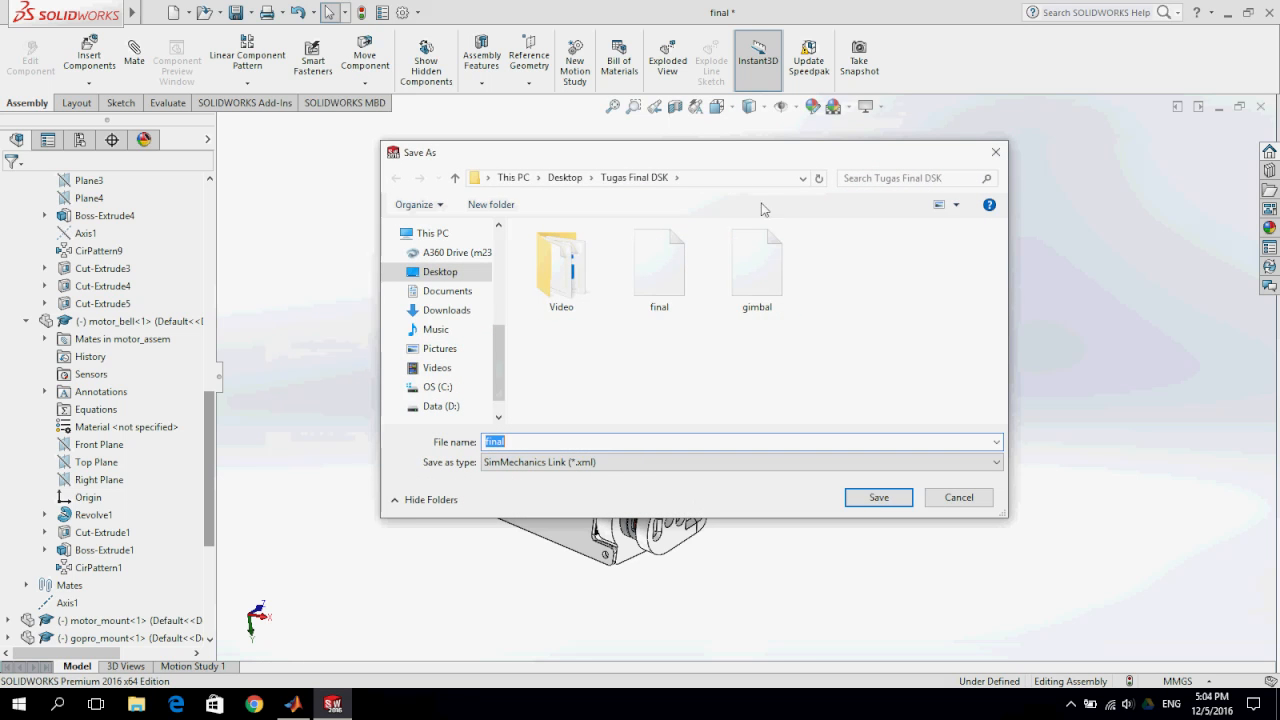
drag(537, 443, 474, 436)
text(gimab)
key(BackSpace)
key(BackSpace)
text(bal)
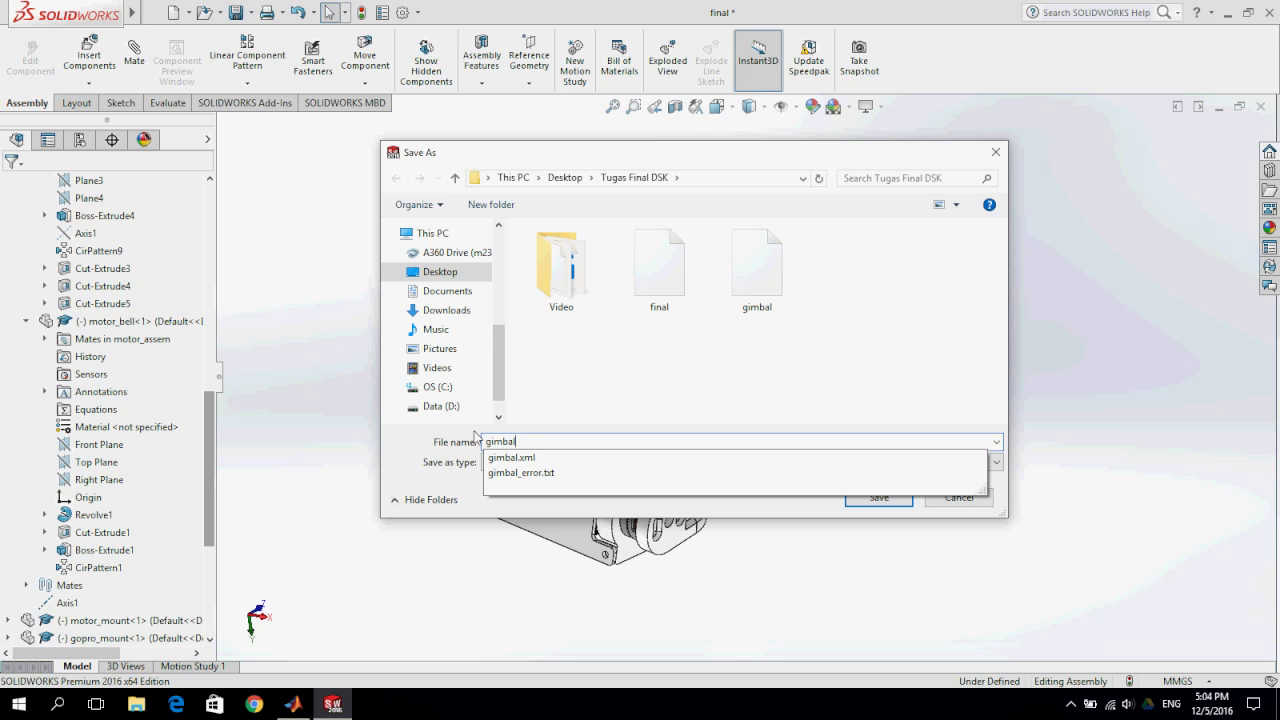
key(Return)
key(Left)
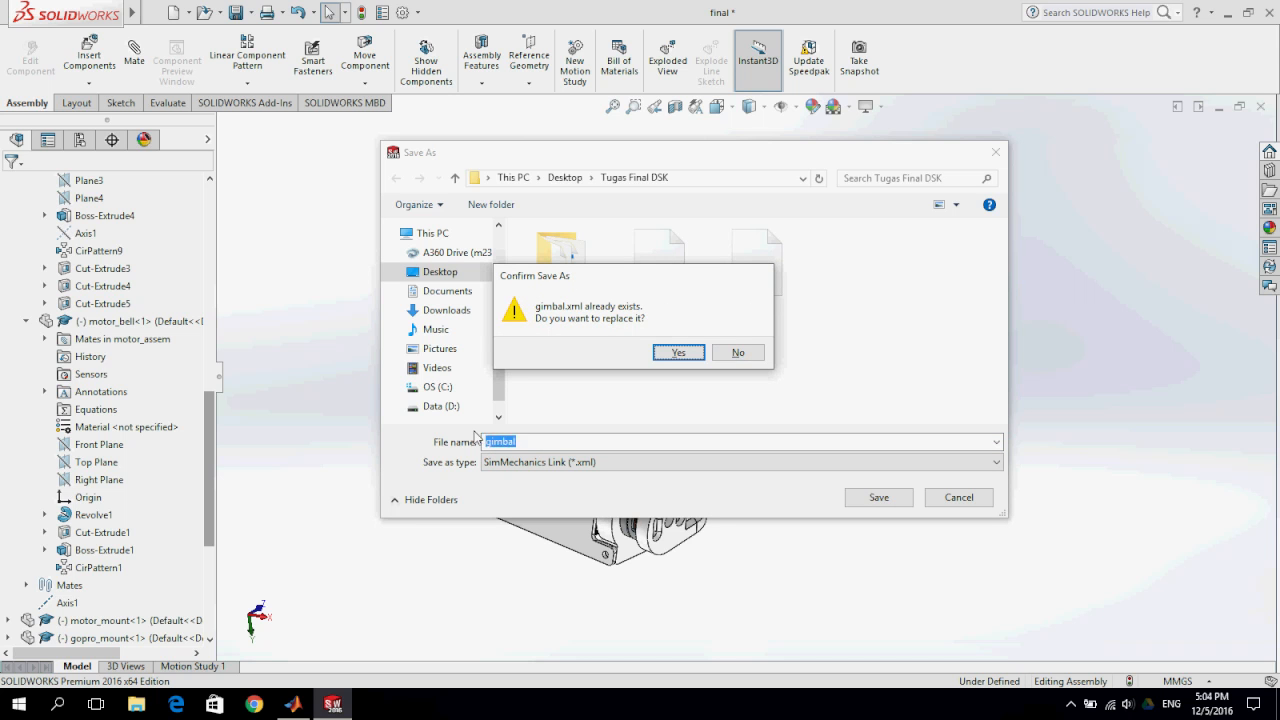
key(Return)
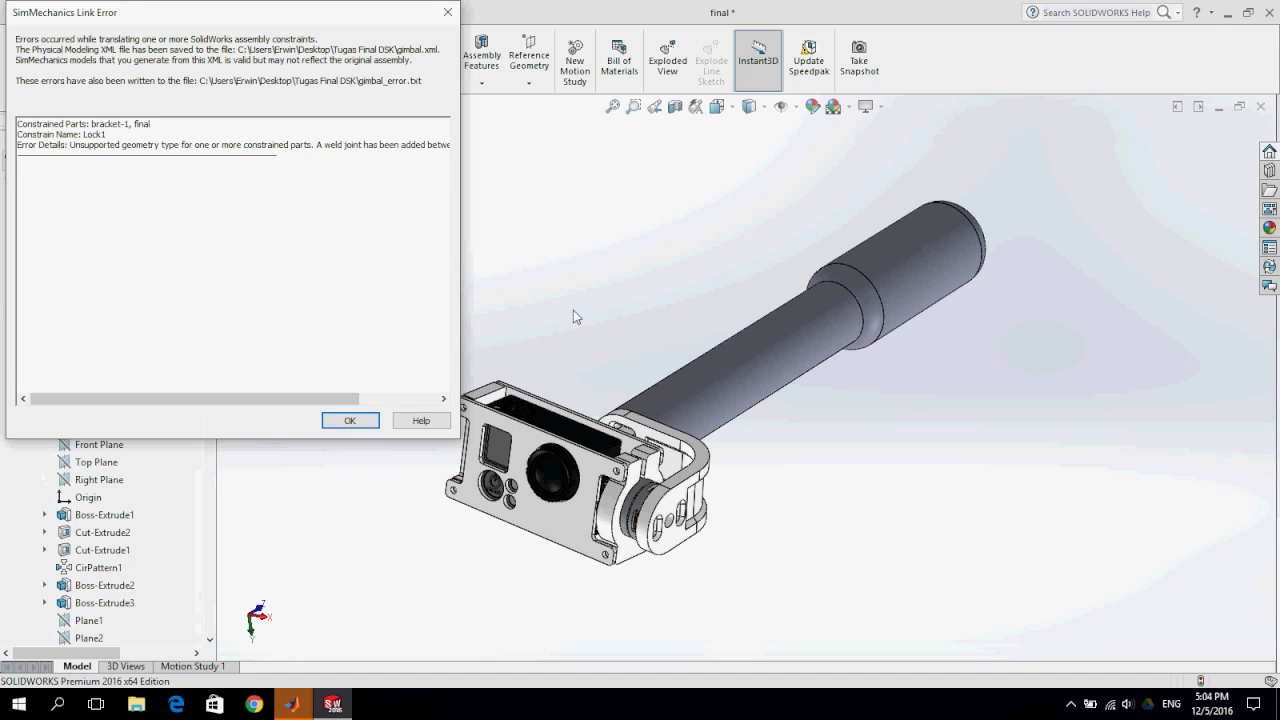
click(348, 420)
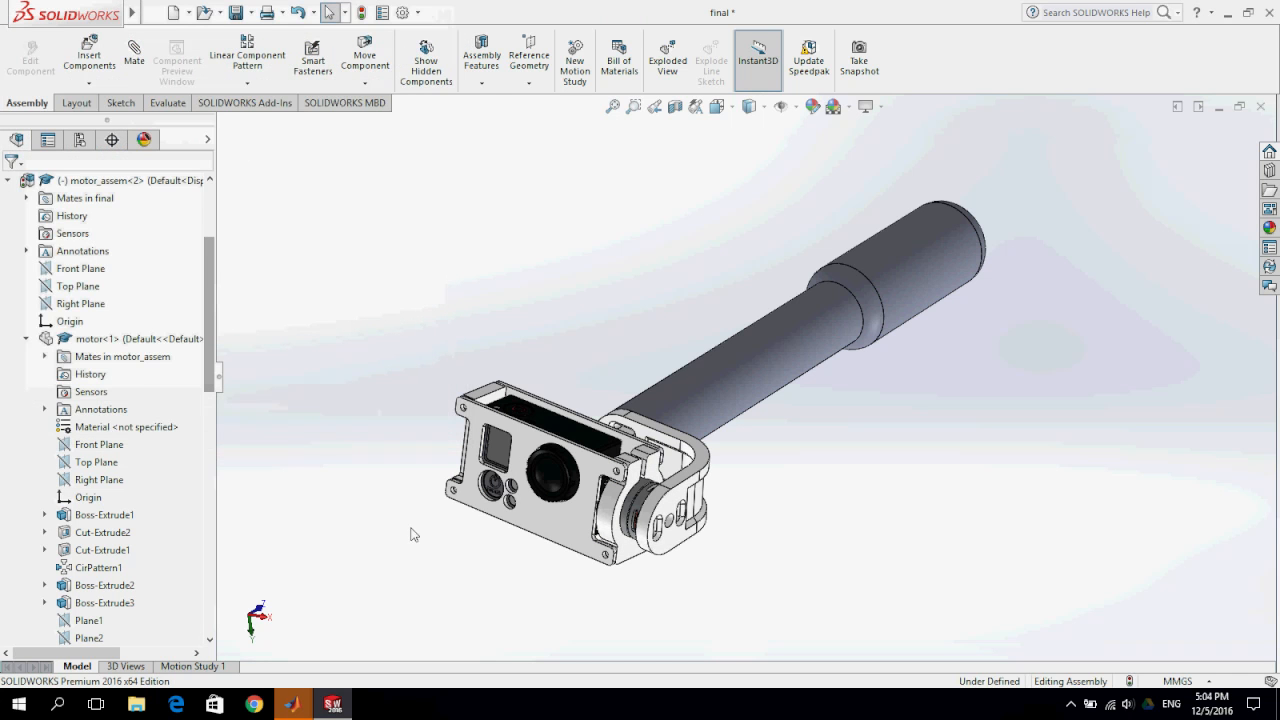
Step: Switch to the MATLAB R2015a main window, minimizing the separate MATLAB Command Window
click(292, 704)
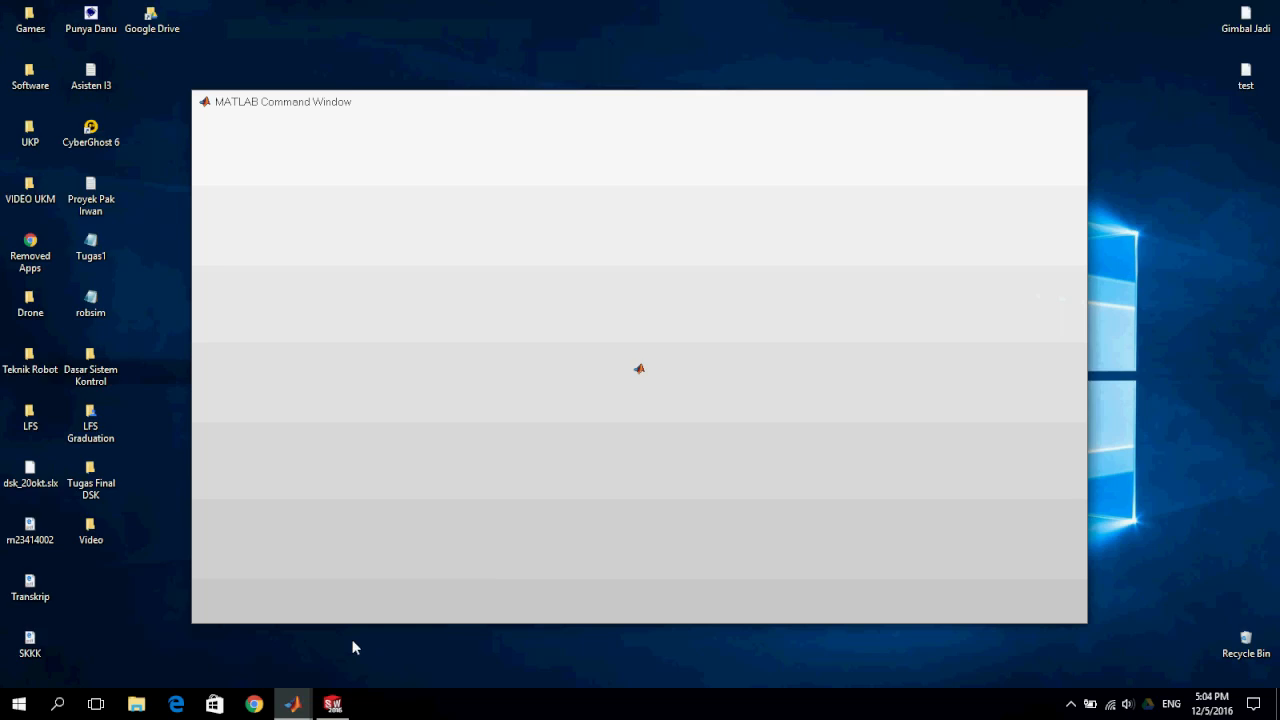
click(354, 646)
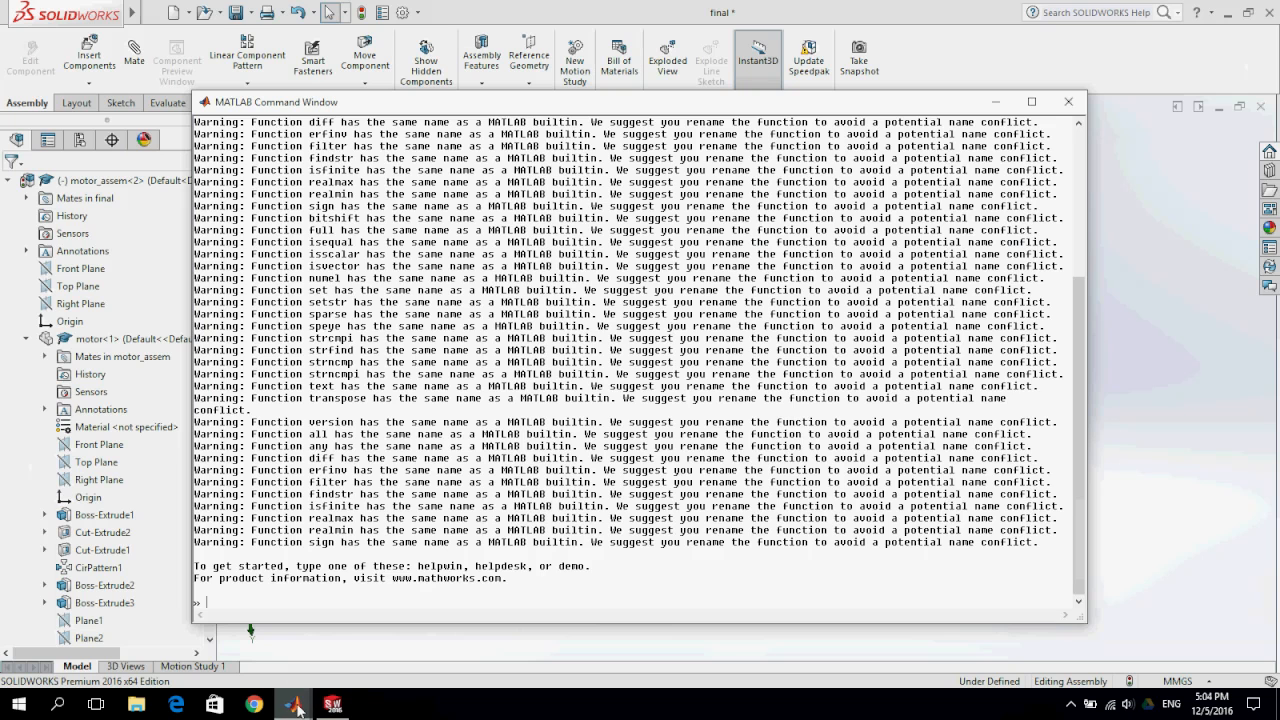
click(996, 101)
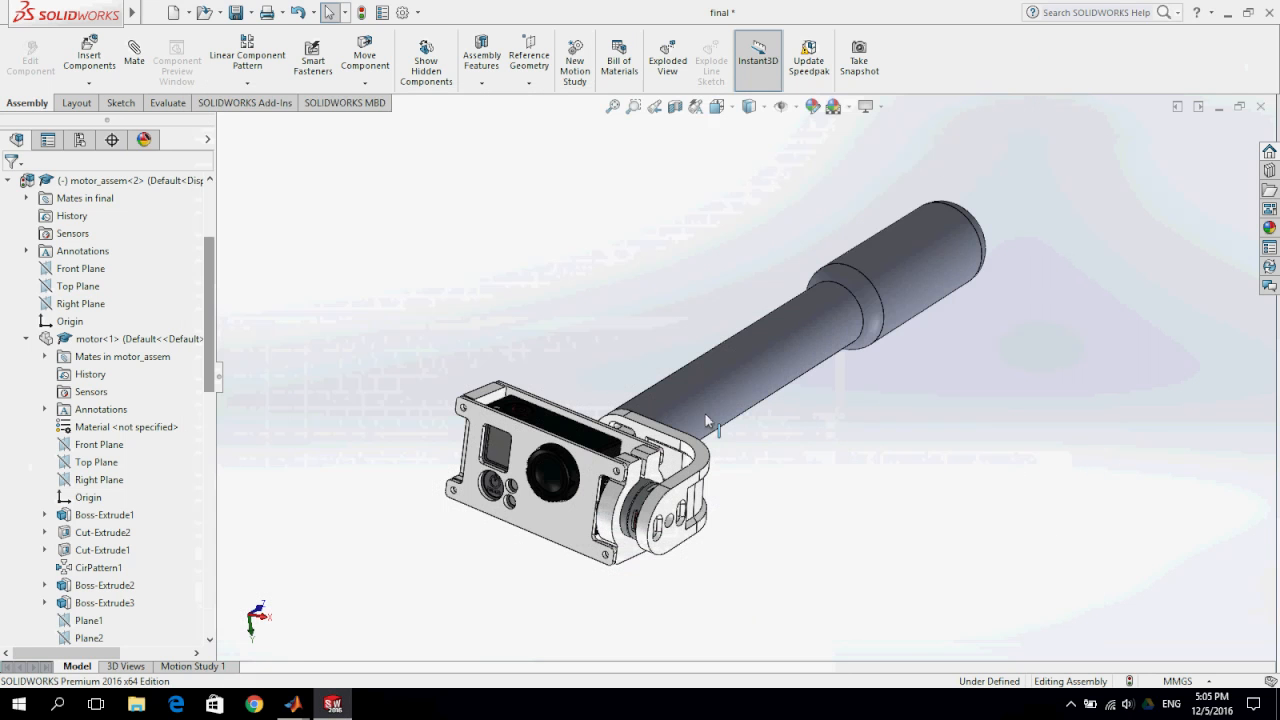
click(292, 704)
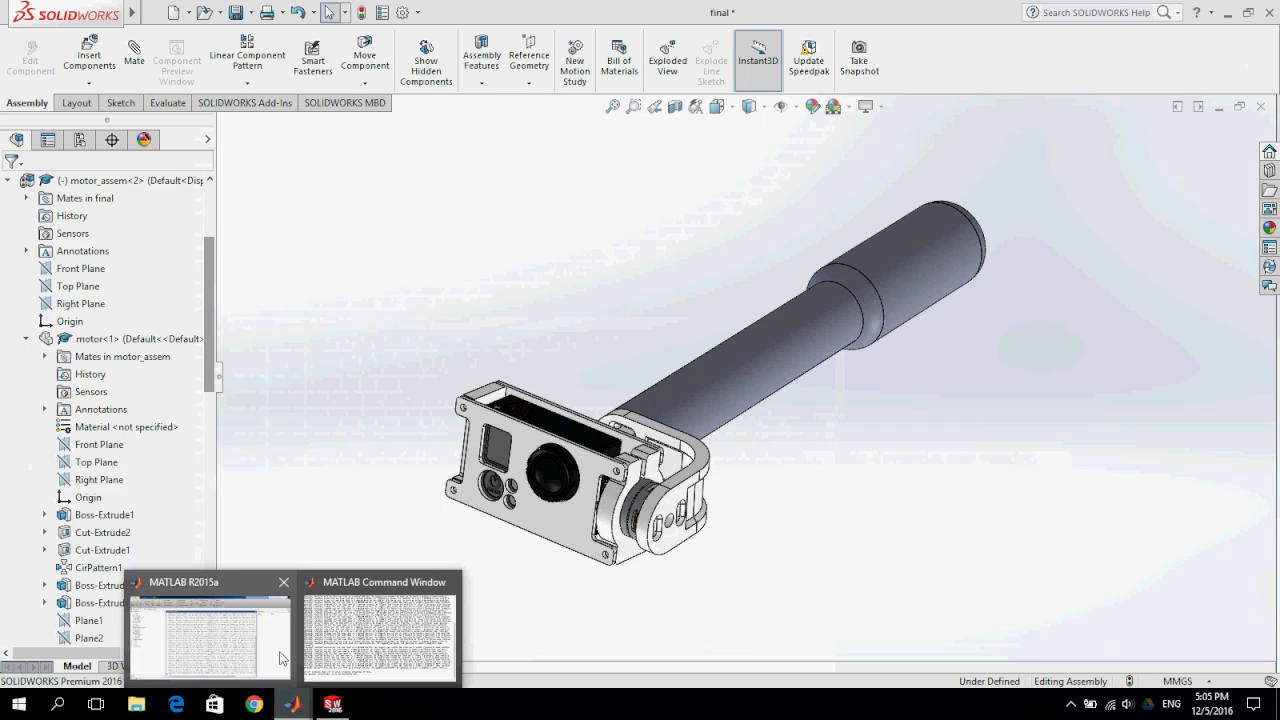
click(259, 651)
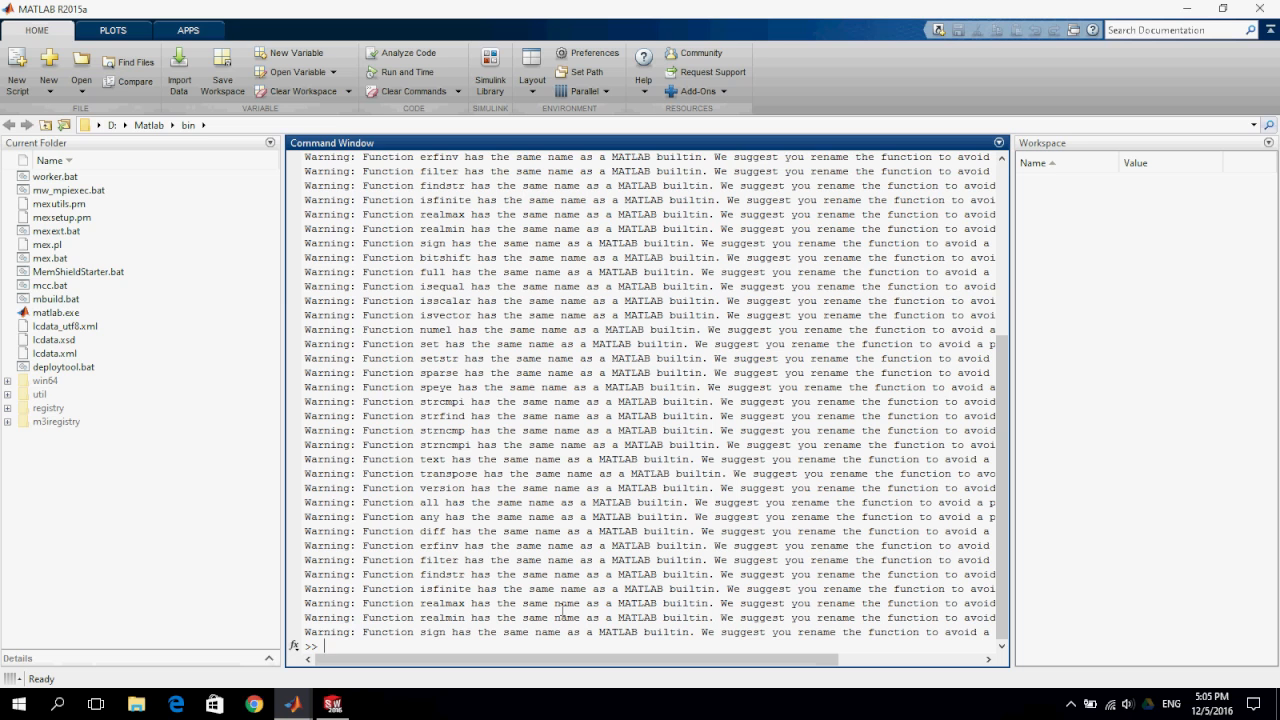
Step: Enter mech_import('gimbal.xml') at the MATLAB prompt without running it
text(m3)
text(ech)
text(_import)
text(('gimbal)
text('))
key(BackSpace)
key(BackSpace)
text(.xml'))
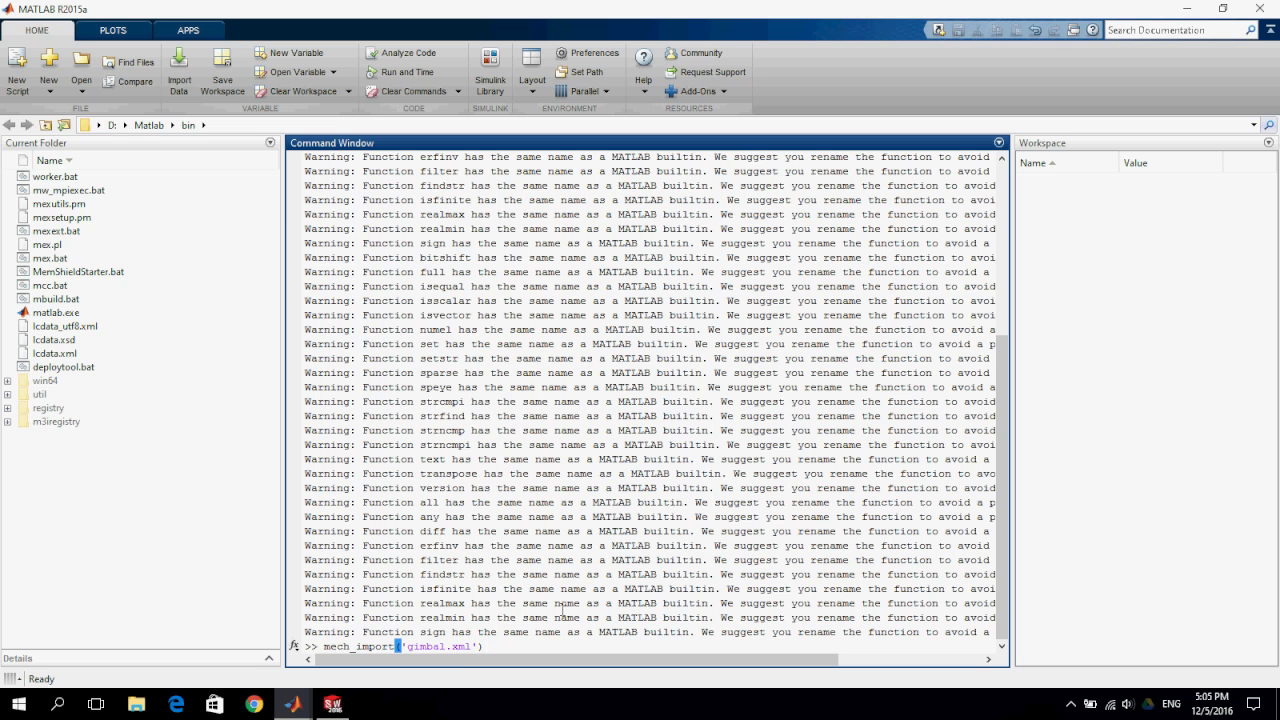
Step: Set the current folder to Tugas Final DSK on the Desktop and run the entered import command
click(64, 125)
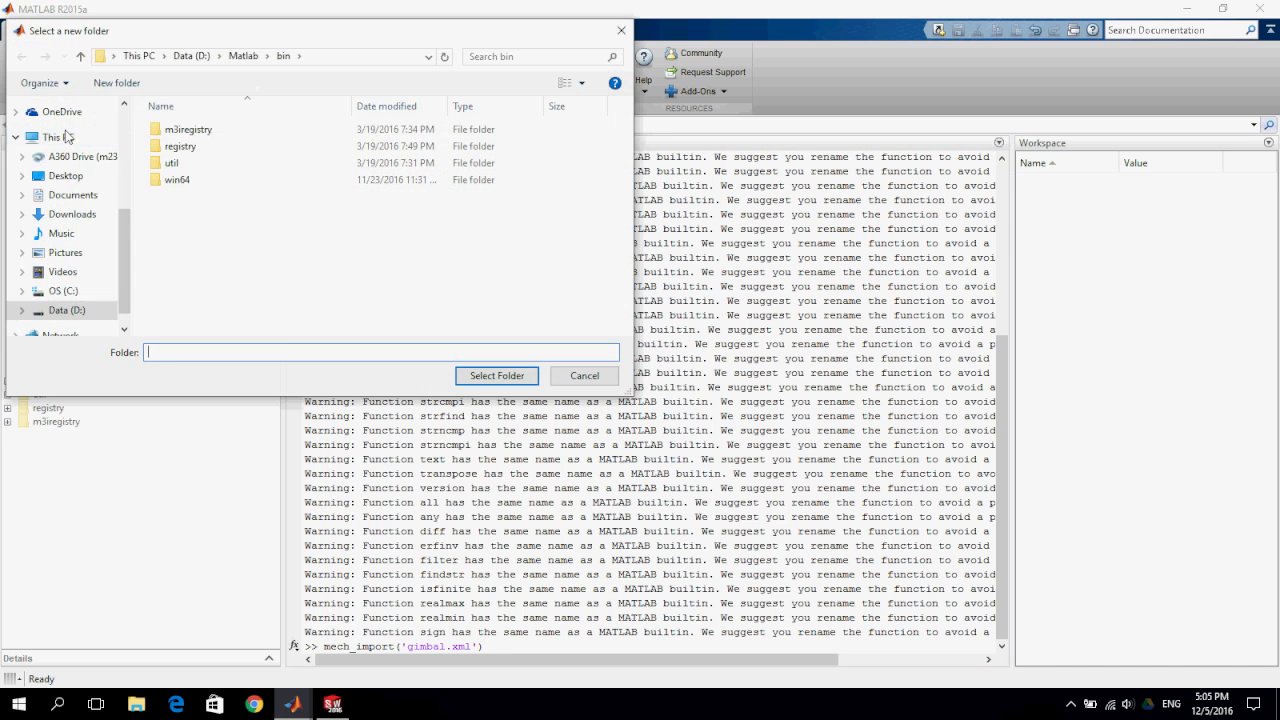
click(60, 176)
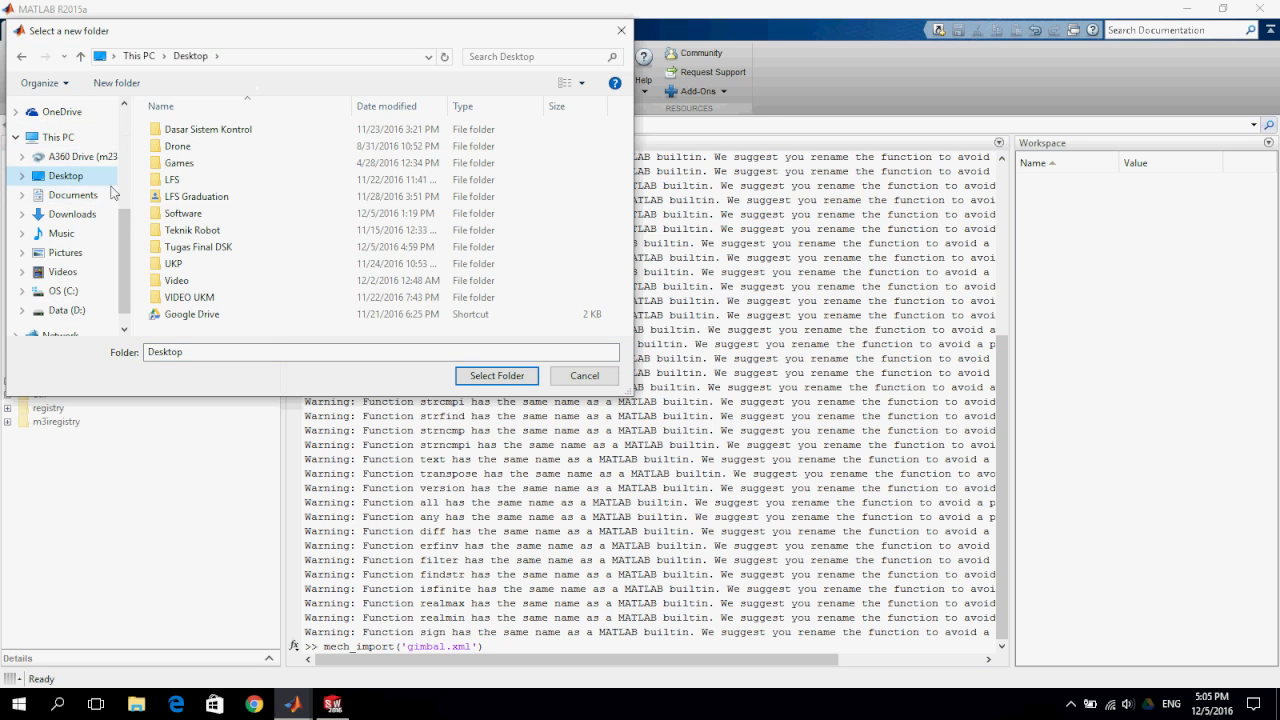
double_click(203, 249)
double_click(203, 172)
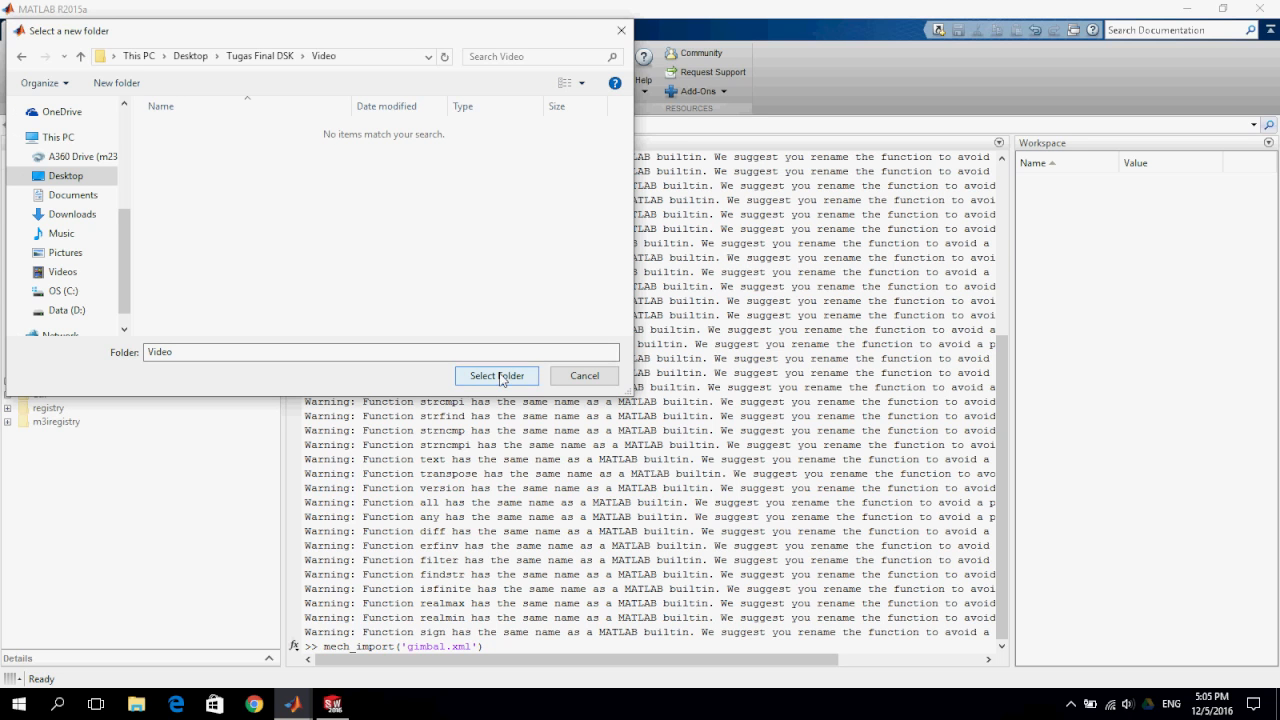
click(245, 60)
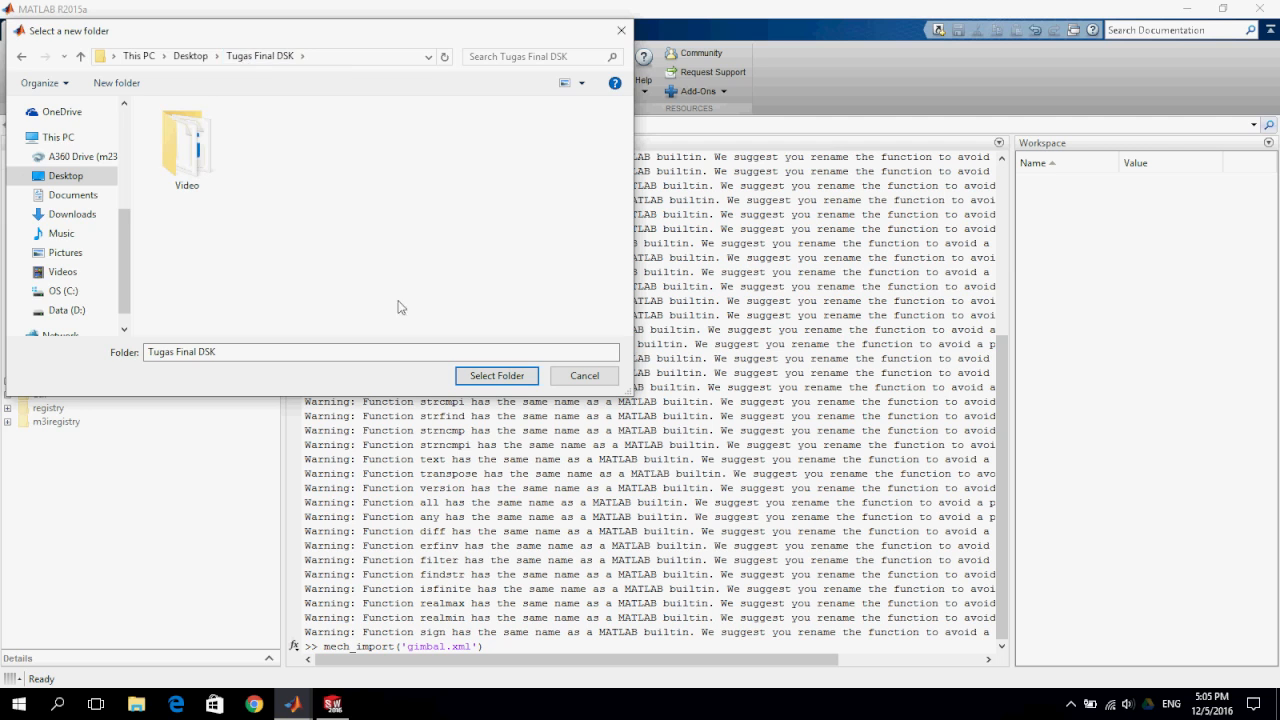
click(497, 375)
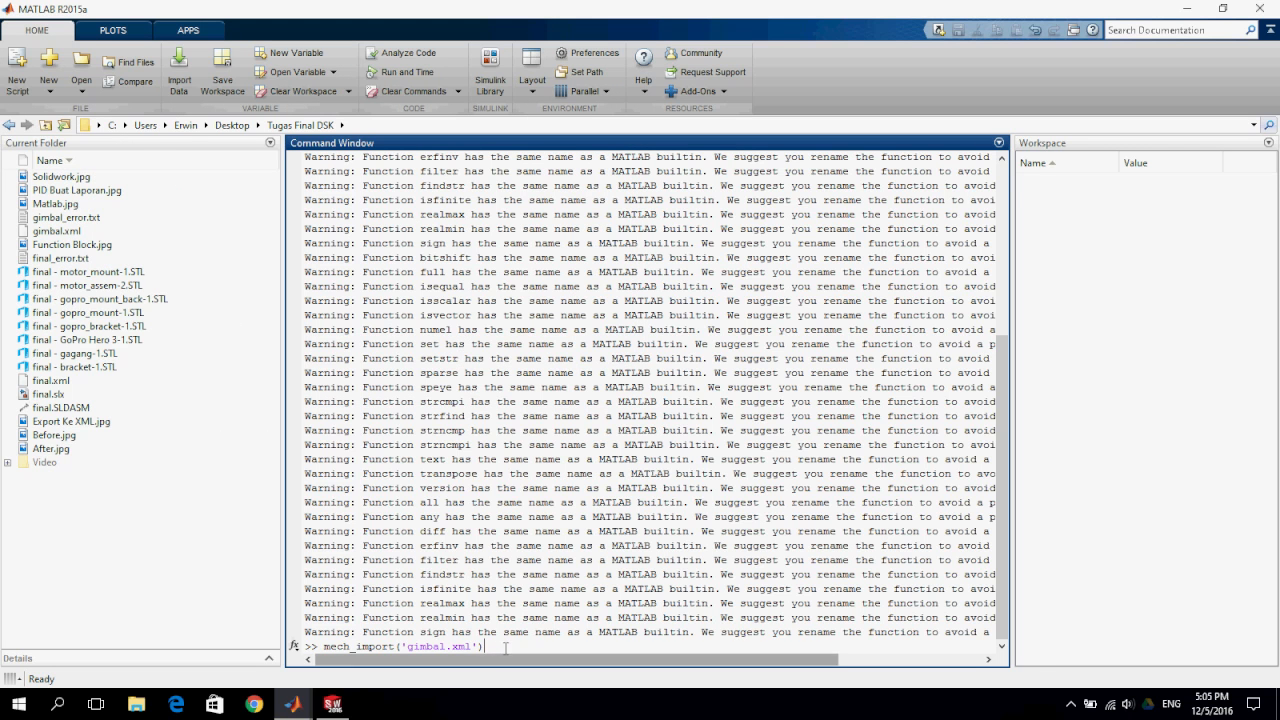
key(Return)
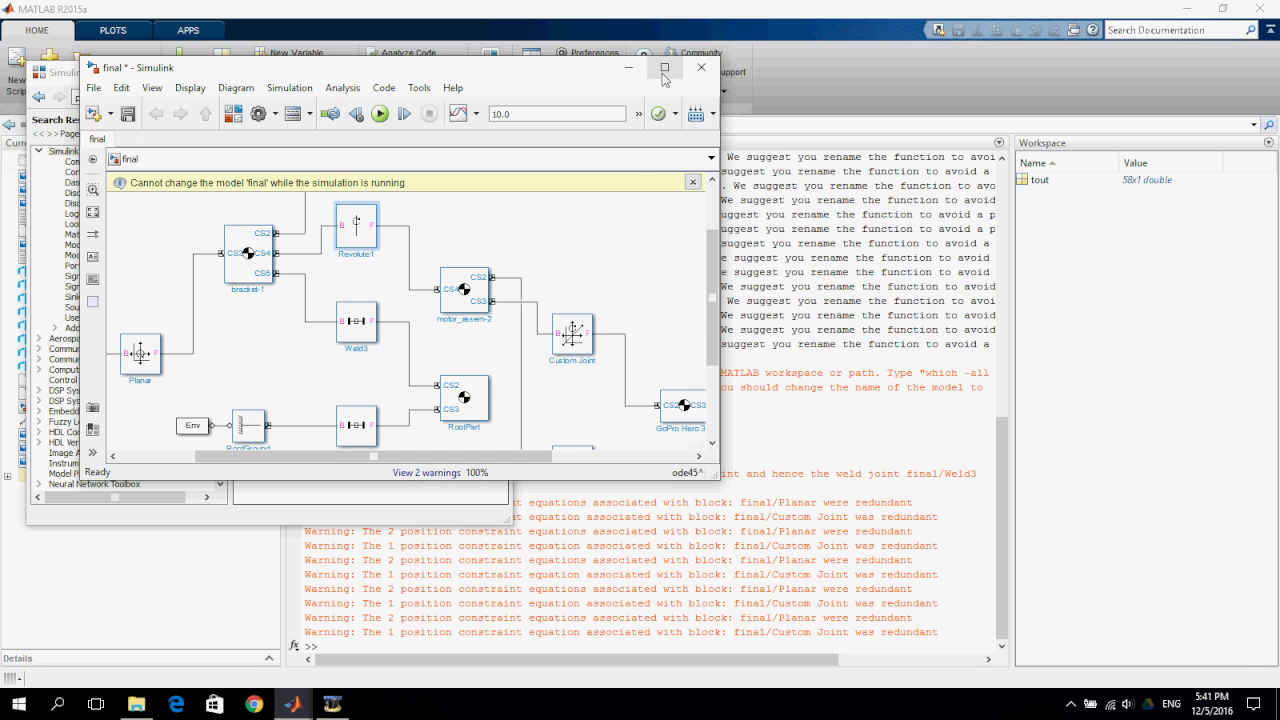
Step: Maximize the Simulink model window, fit all blocks in view and run the simulation
click(664, 68)
scroll(478, 350, down, 4)
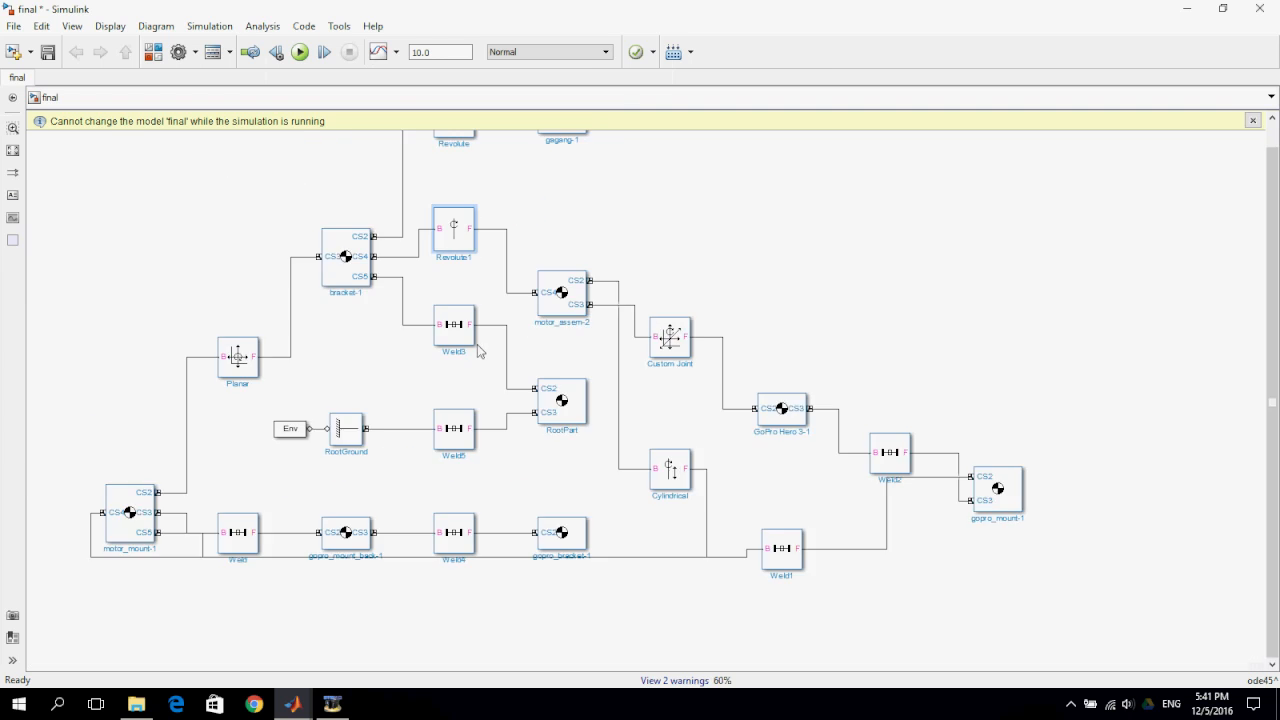
scroll(485, 345, down, 2)
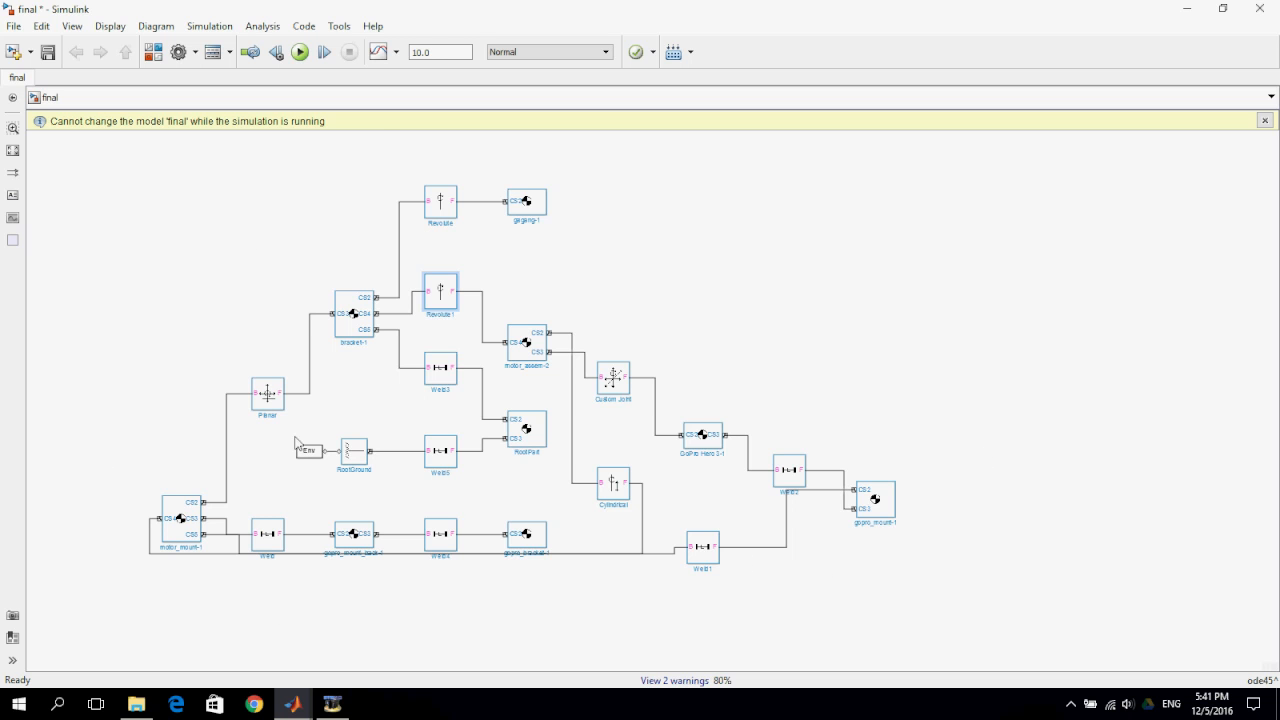
click(300, 52)
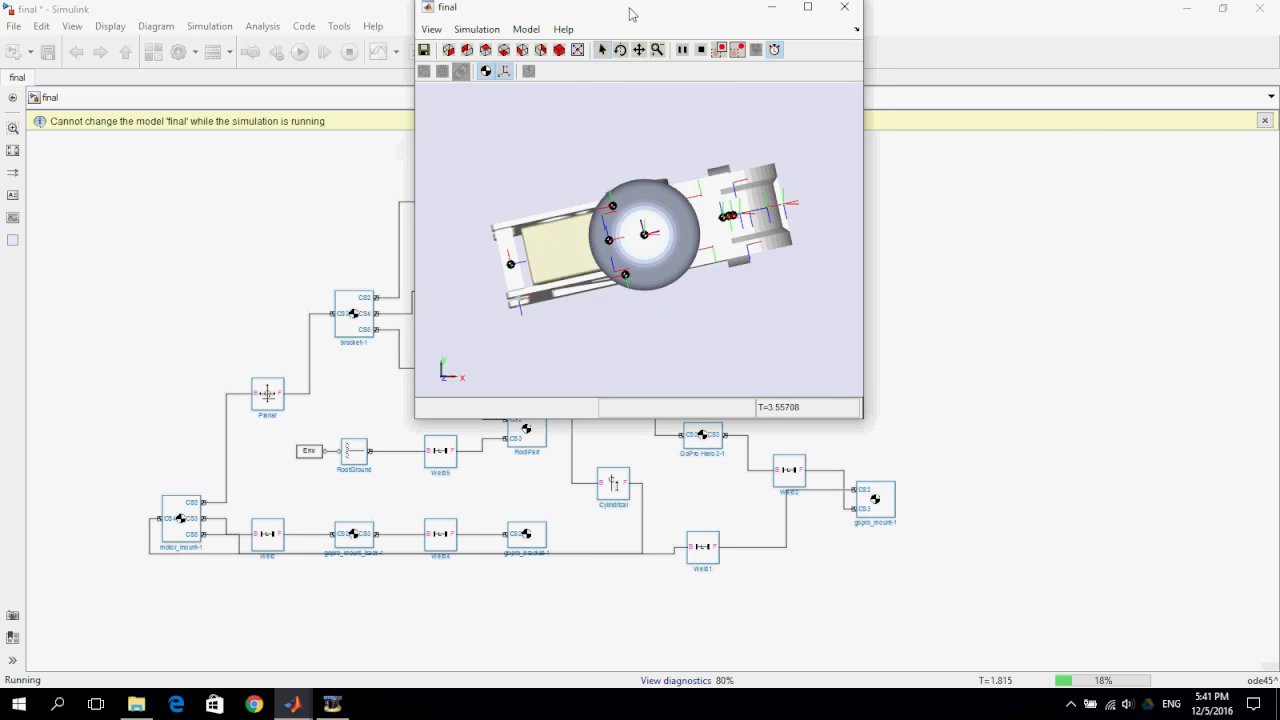
Step: Arrange the Simulink model and the mechanism animation window side by side
drag(630, 14, 1279, 148)
click(184, 228)
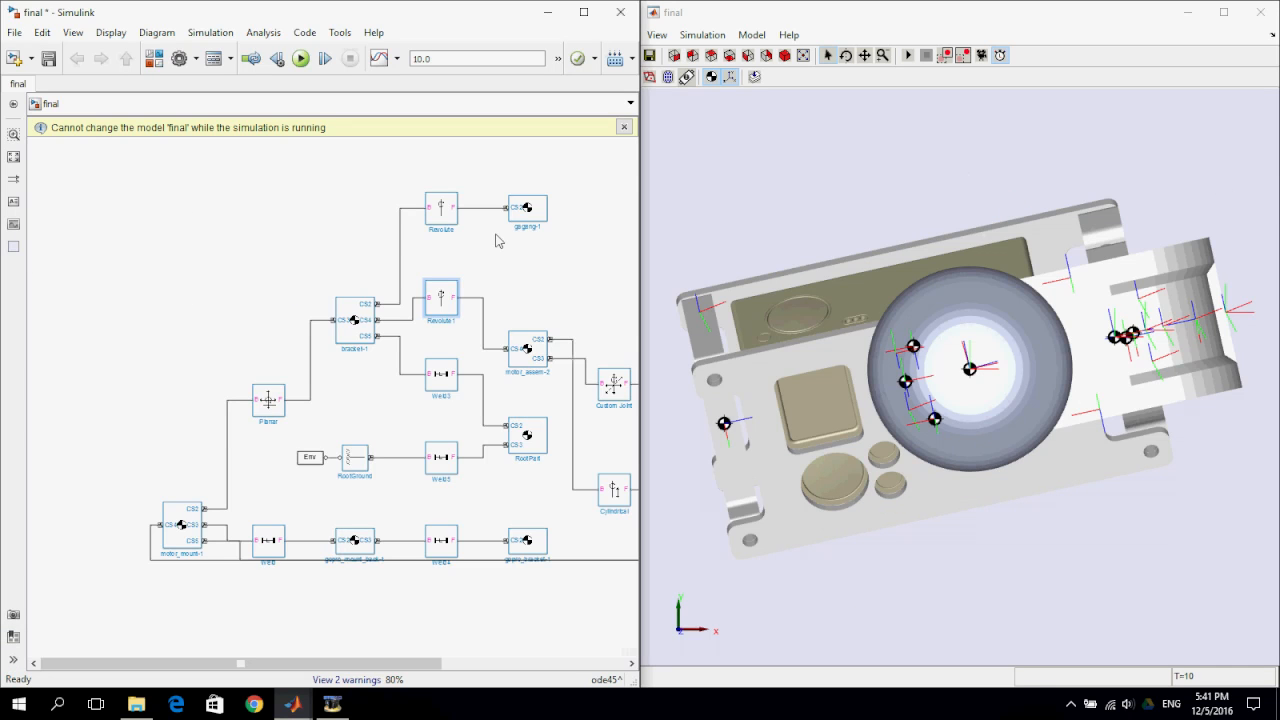
scroll(250, 509, down, 2)
scroll(435, 478, up, 2)
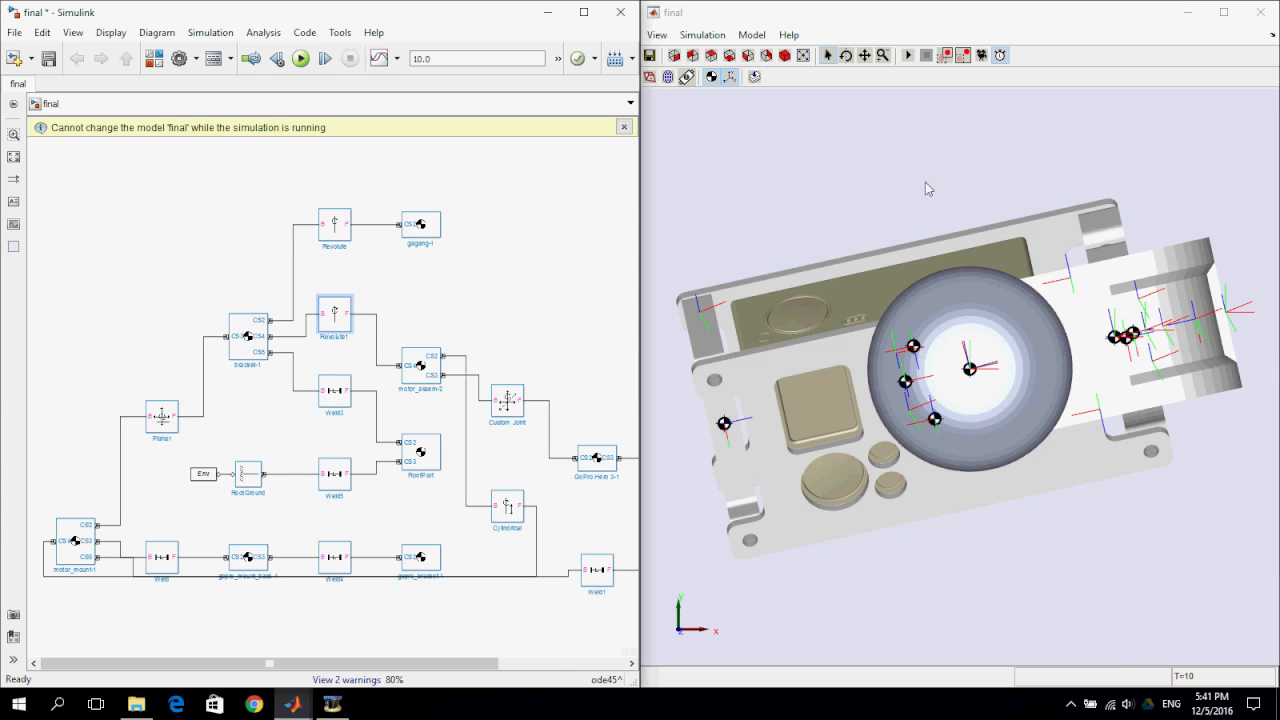
Step: Orbit and zoom the animation view to examine the whole gimbal with its handle at an angle
click(846, 56)
drag(908, 203, 950, 235)
click(882, 56)
drag(955, 312, 931, 178)
click(845, 55)
drag(1052, 504, 922, 582)
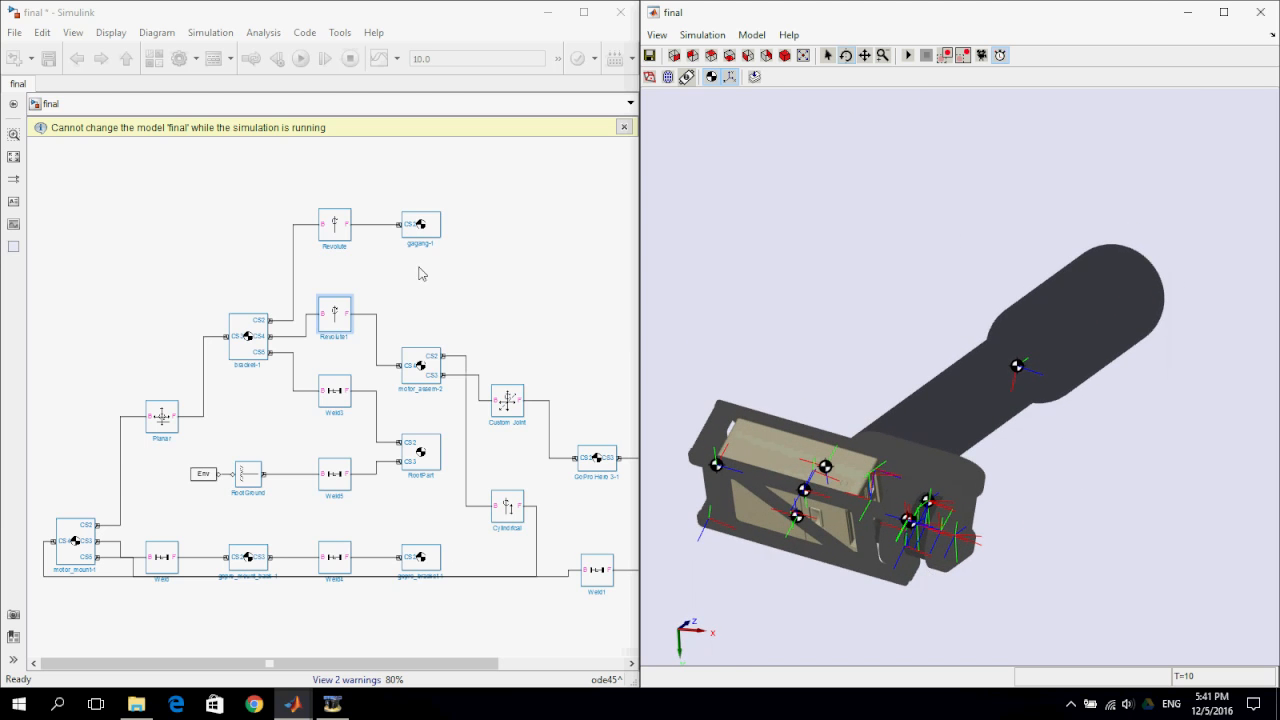
click(494, 303)
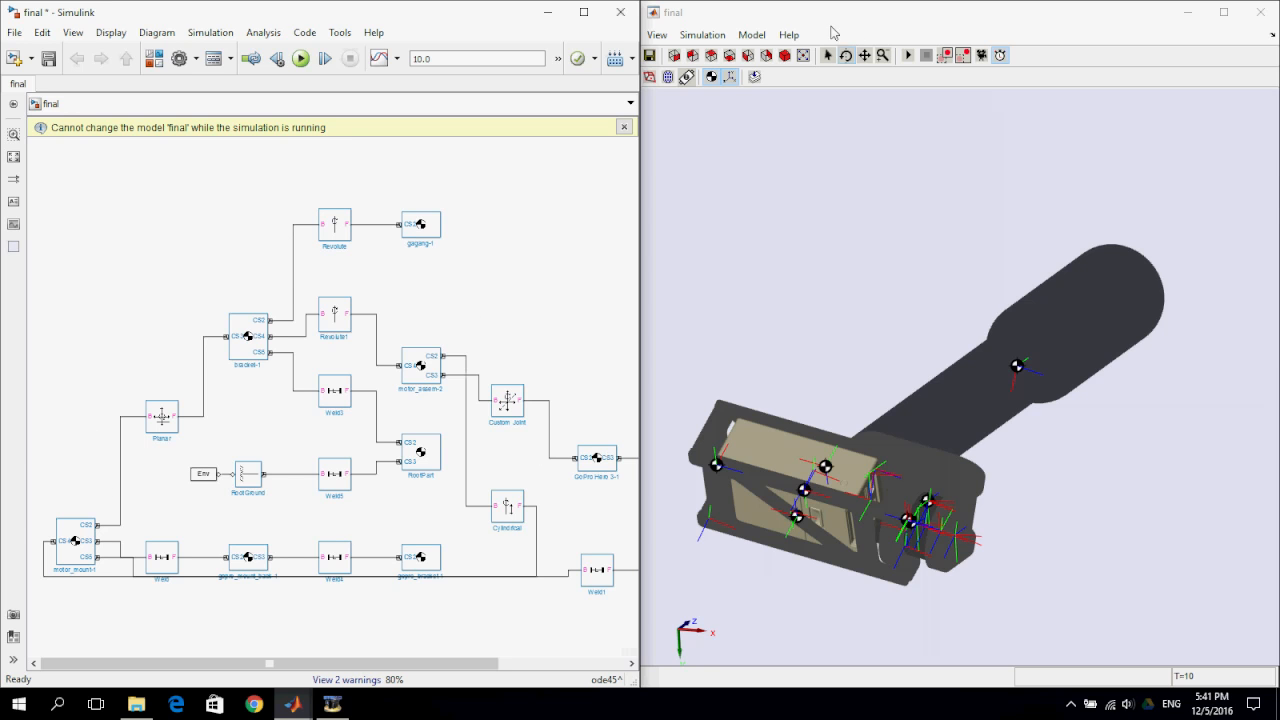
Step: Select the motor mount body in the animation view to locate its matching block in the model
click(829, 59)
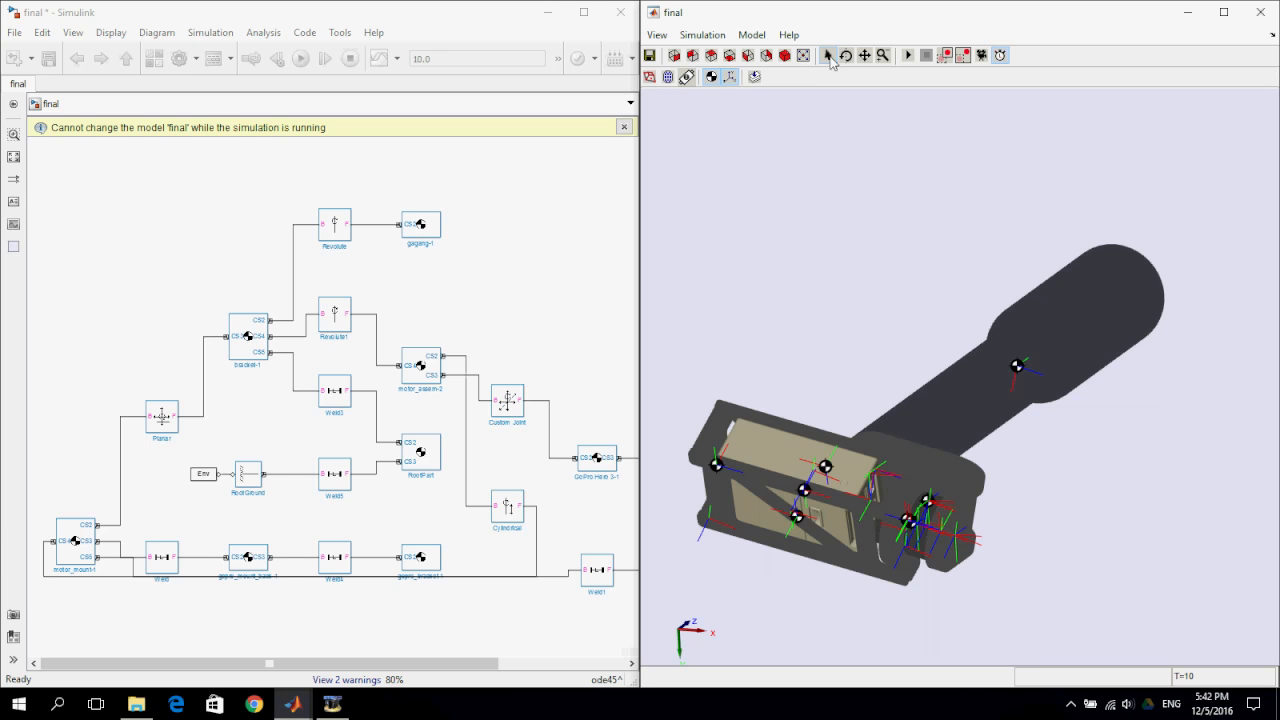
click(916, 515)
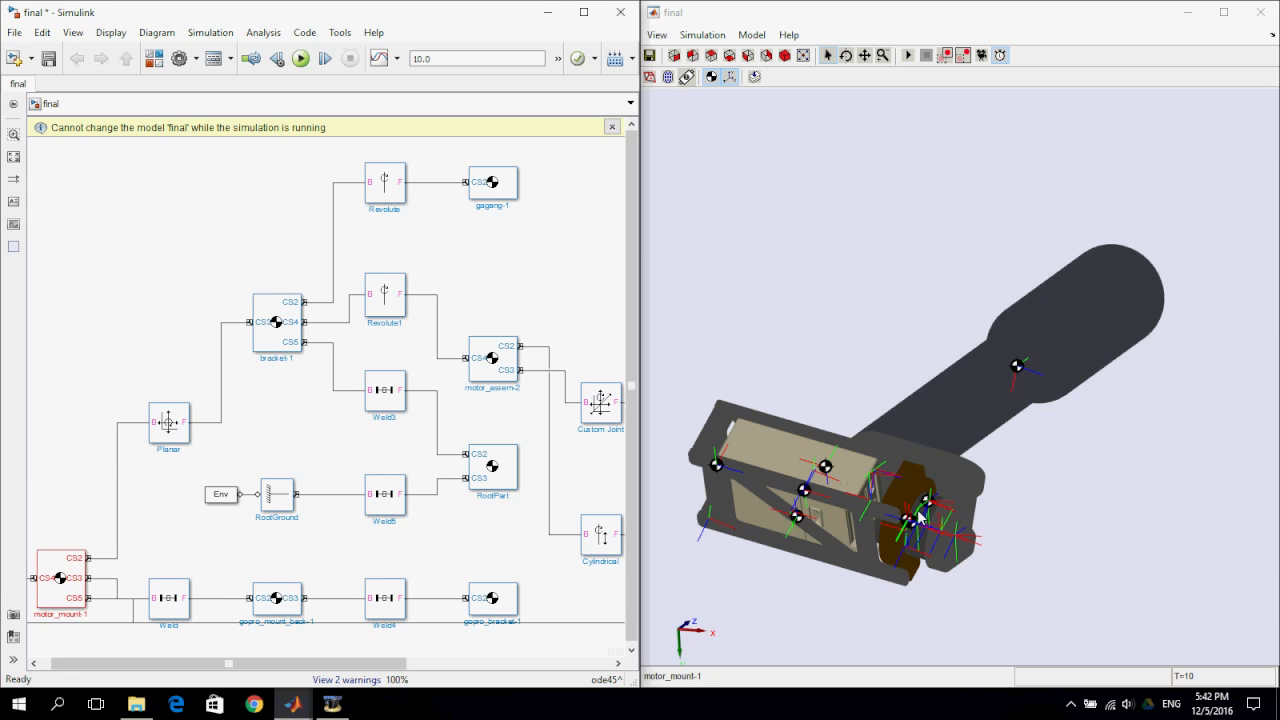
click(918, 515)
click(919, 520)
click(911, 541)
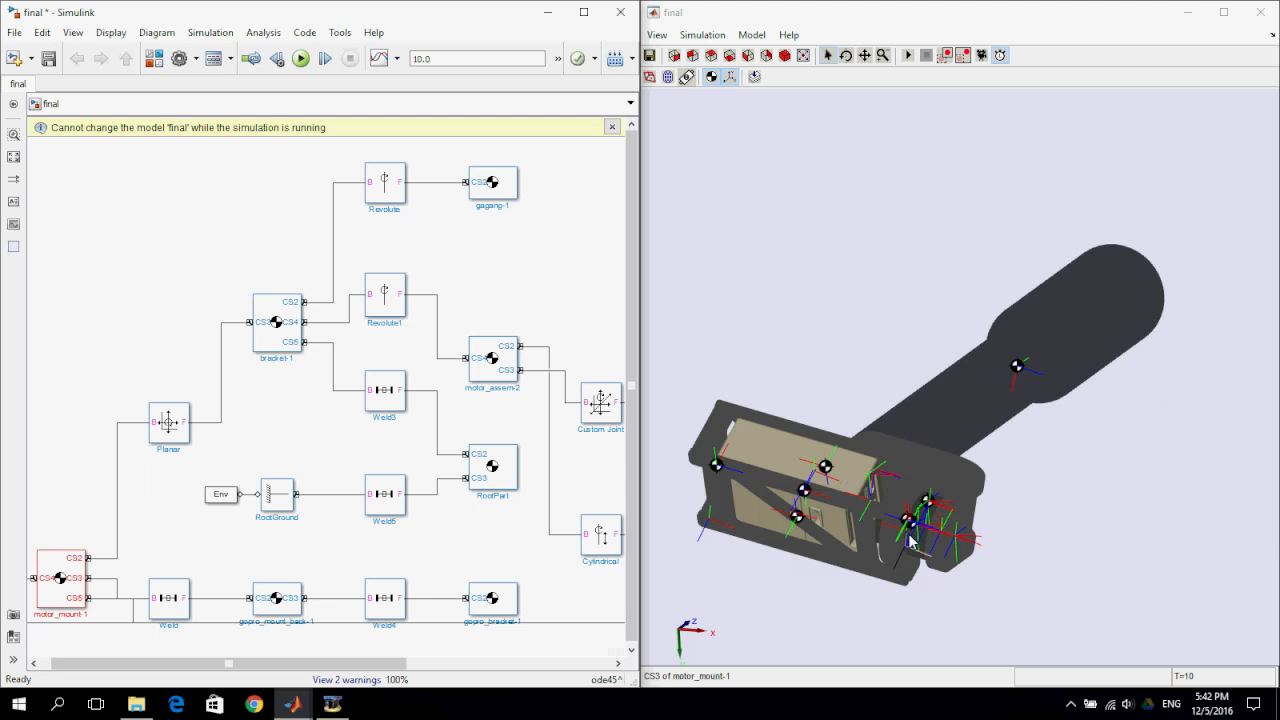
Step: Zoom in on the gimbal's motor in the animation view and select it to locate its matching block and connected joints in the model
click(882, 58)
drag(942, 604, 946, 668)
click(827, 55)
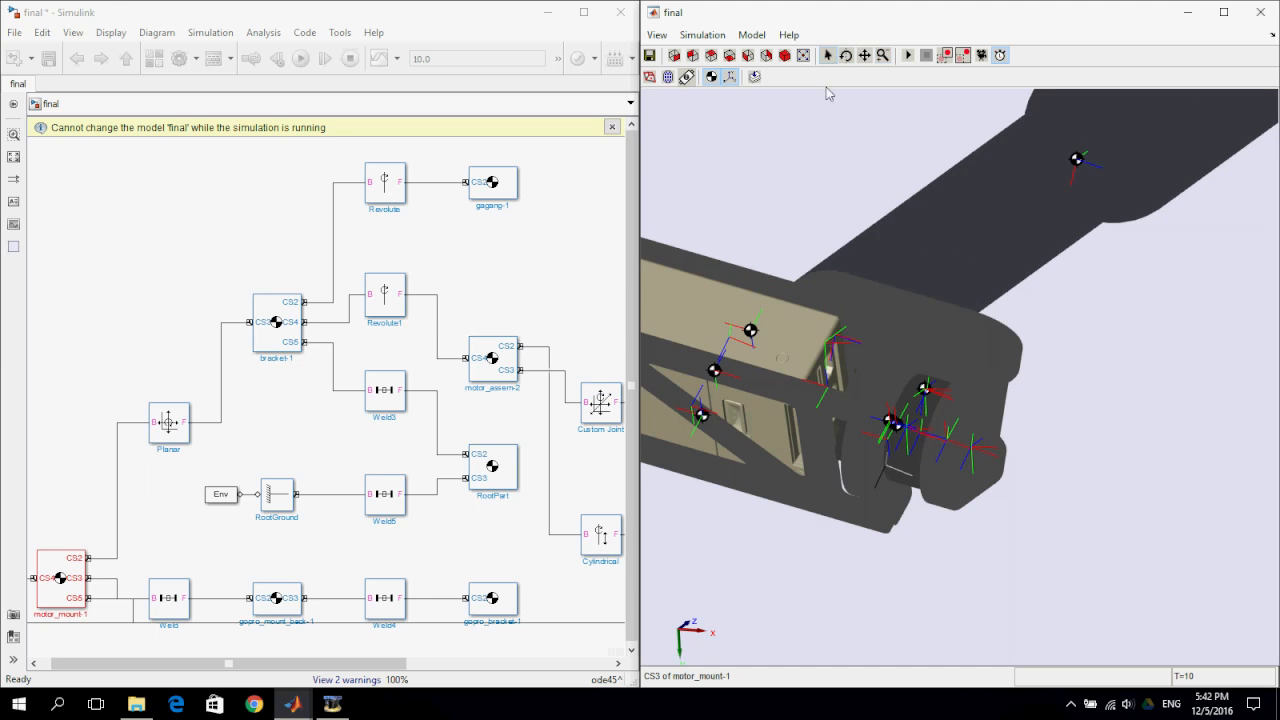
click(894, 465)
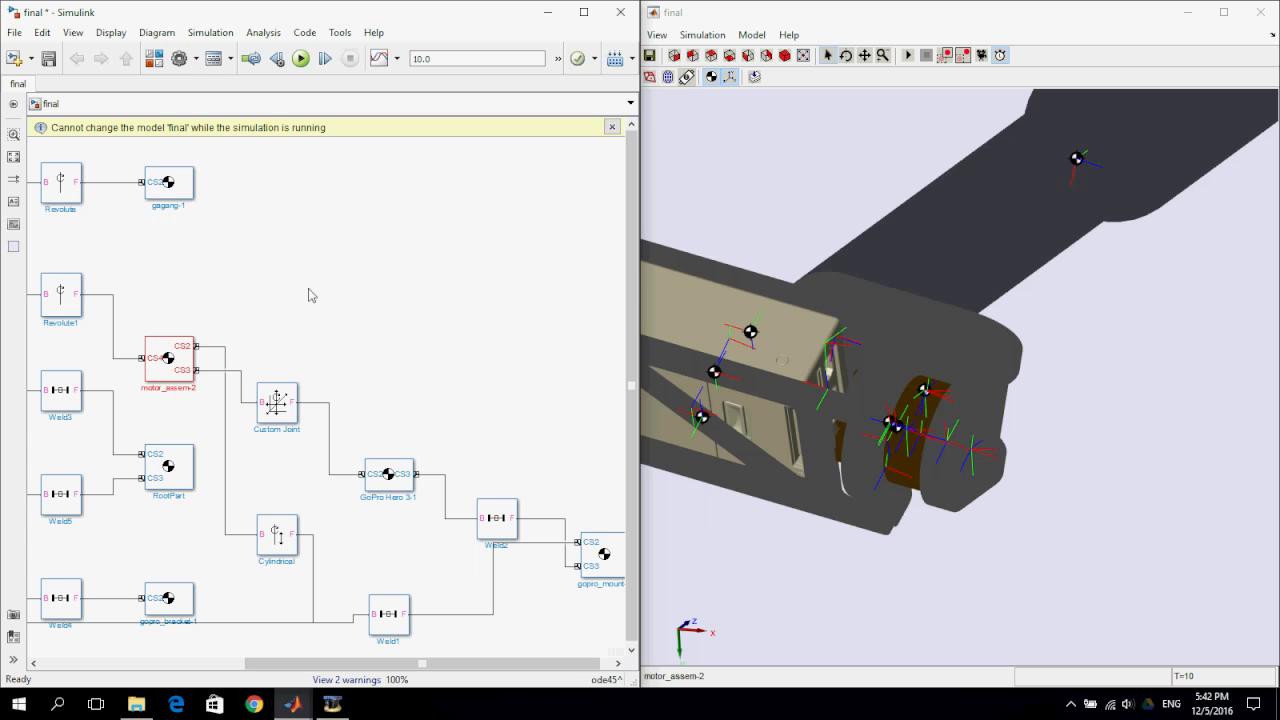
click(158, 360)
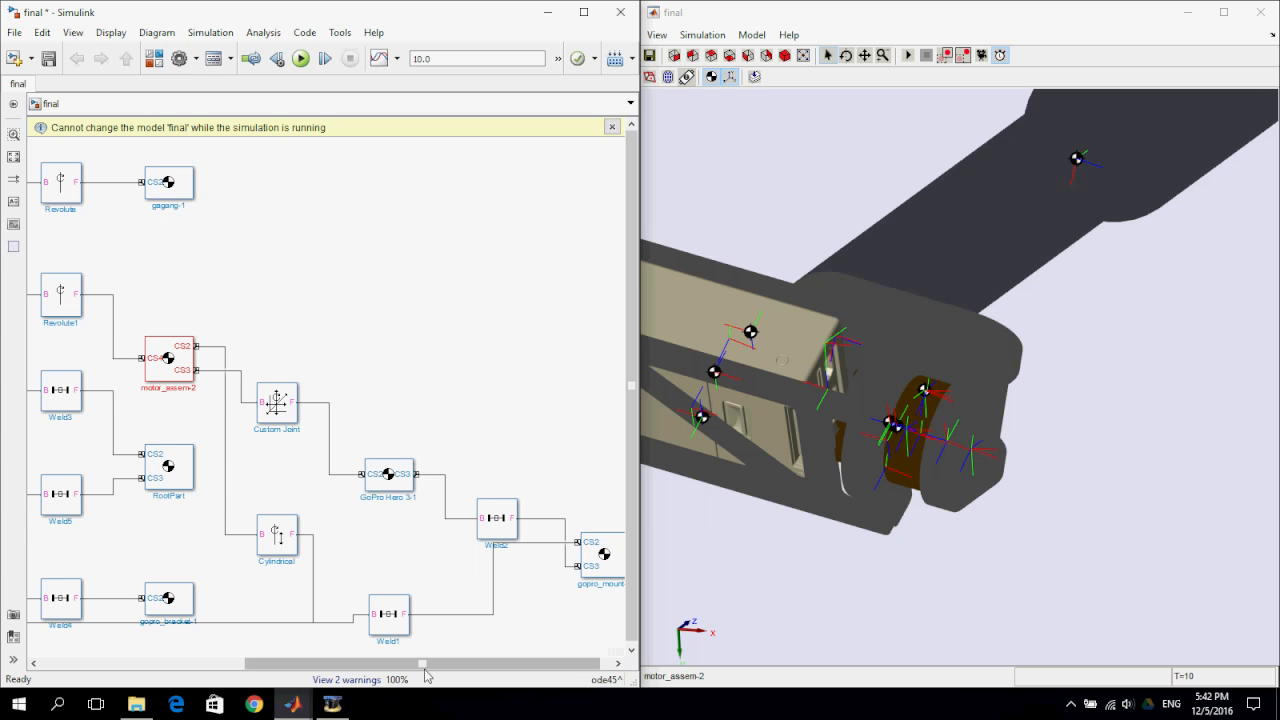
drag(358, 664, 310, 671)
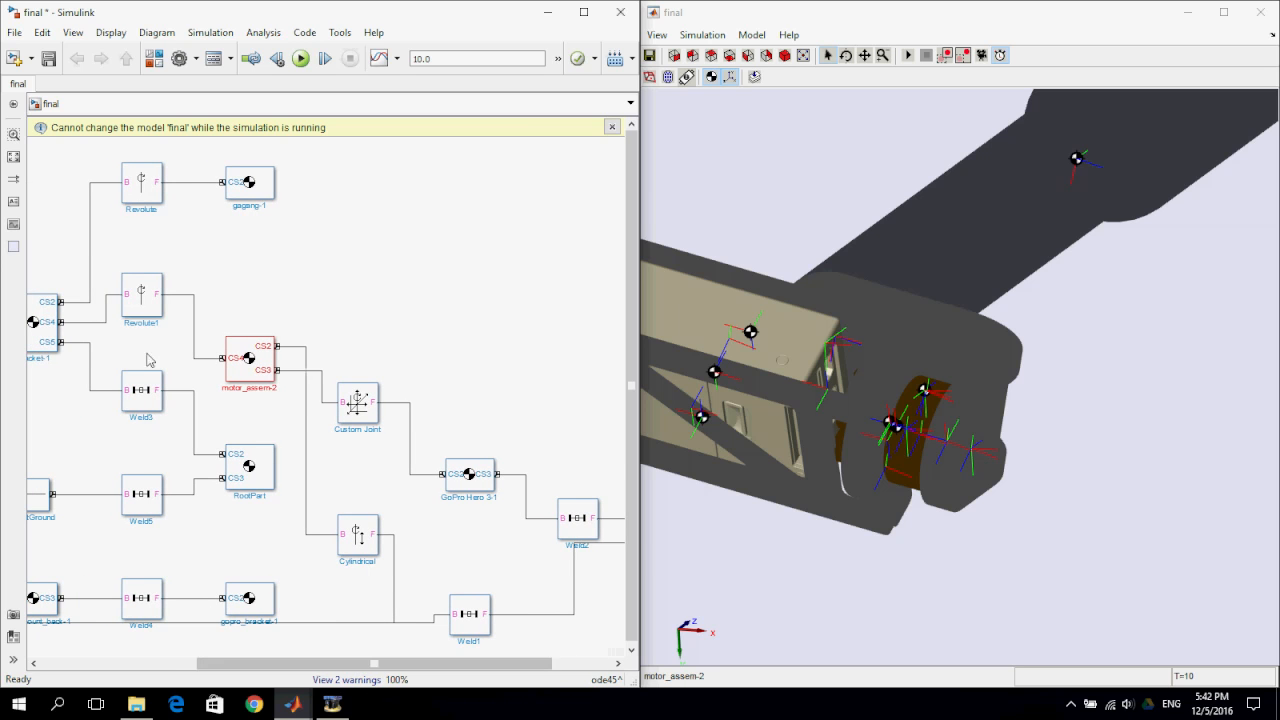
drag(286, 665, 266, 665)
click(290, 368)
click(279, 311)
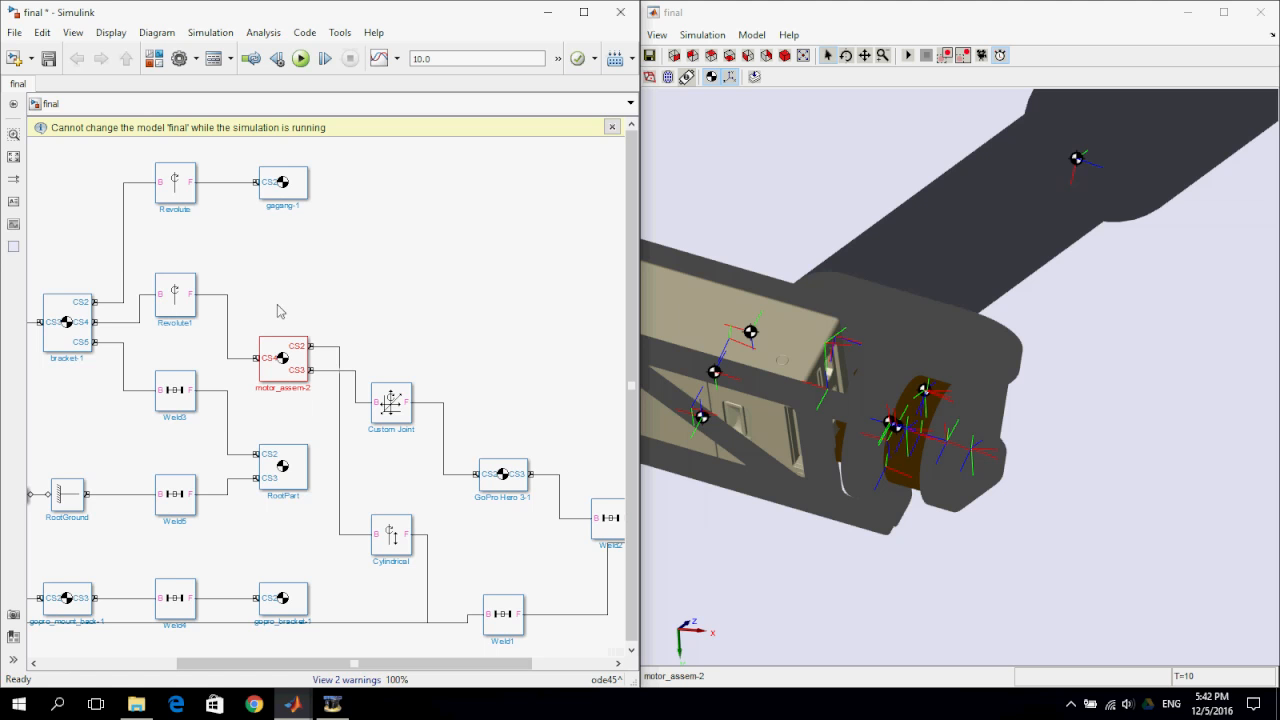
Step: Set the number of sensor / actuator ports of the Revolute1 joint block to 2
click(174, 300)
double_click(174, 302)
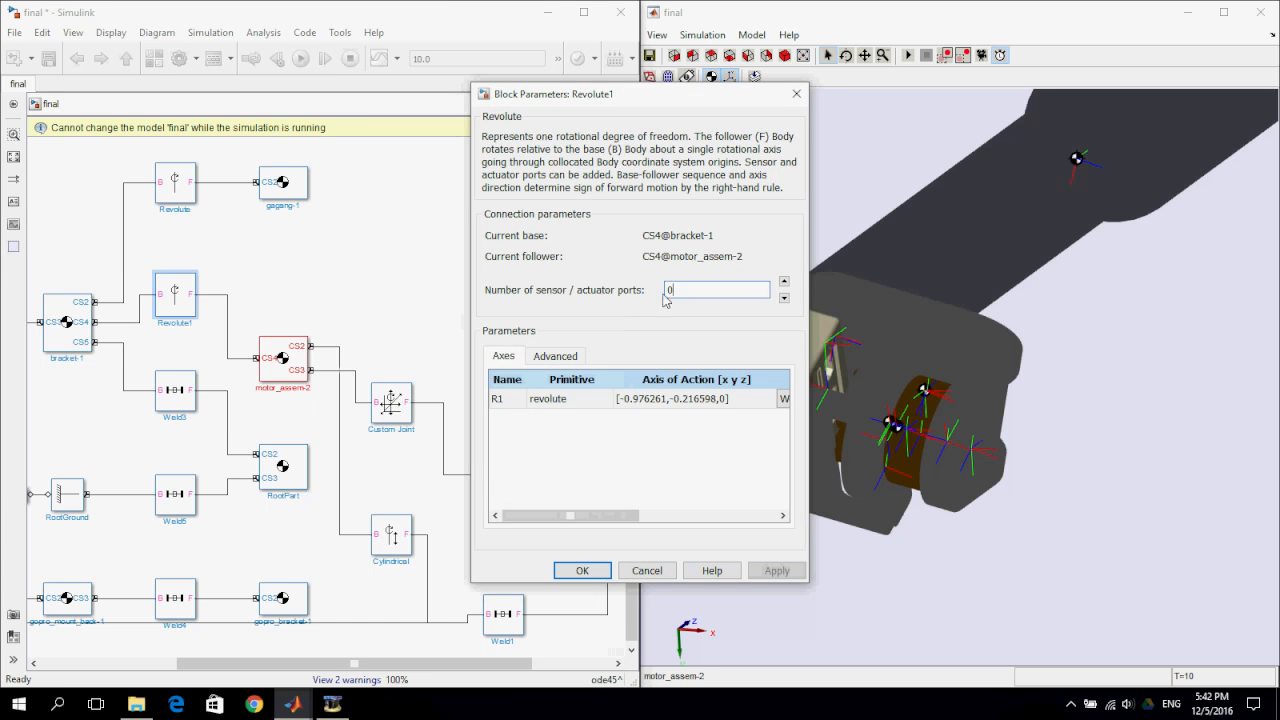
text(2)
key(Return)
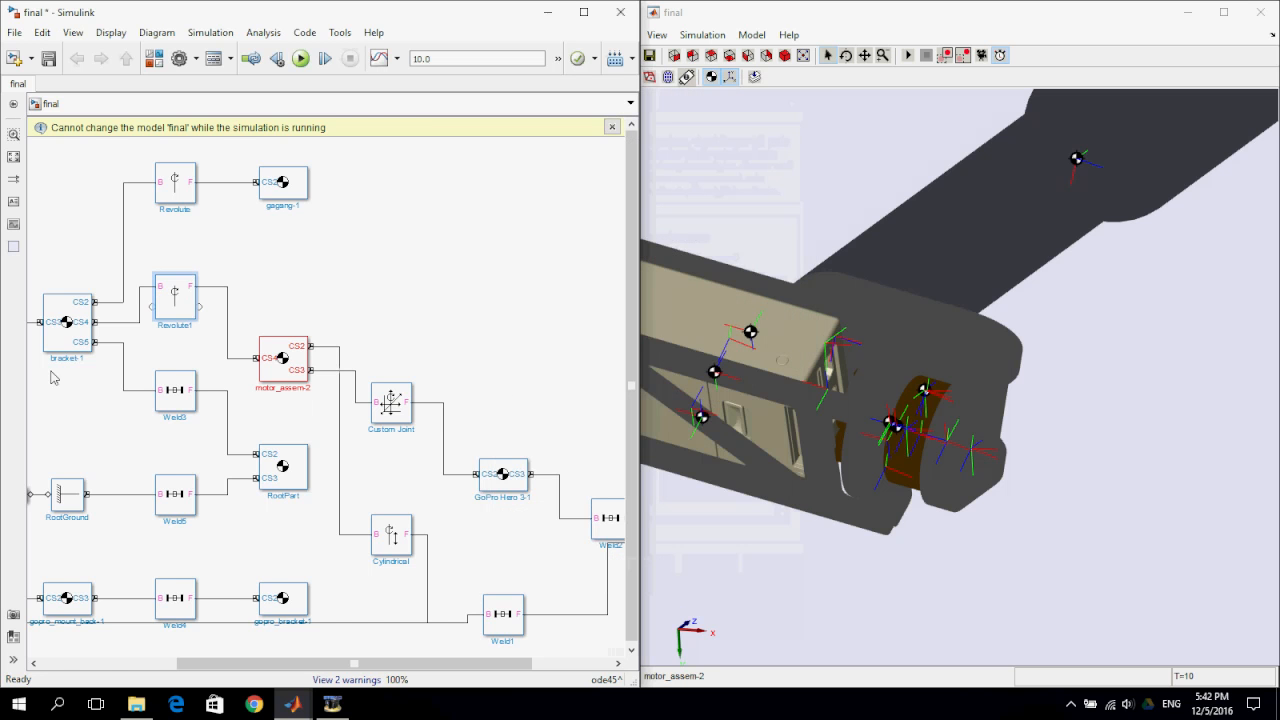
Step: Add a PID Controller block from the library and place it in the empty area below the mechanism blocks
click(153, 58)
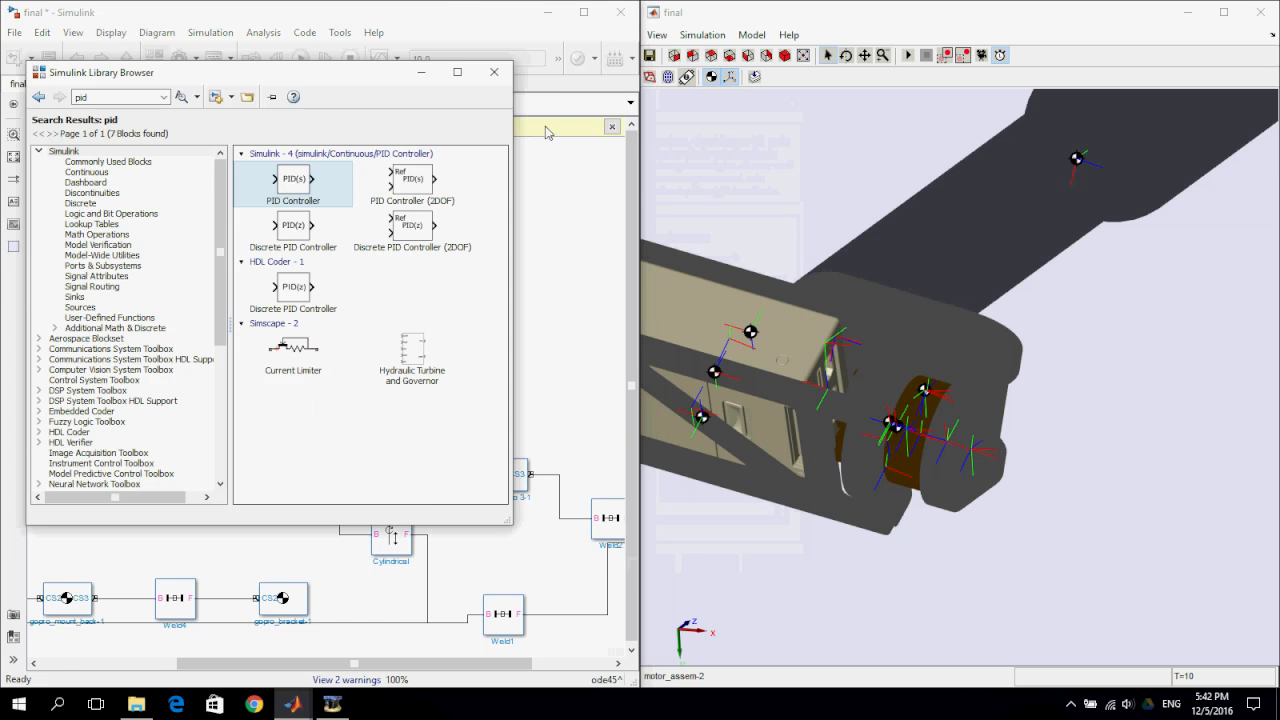
drag(292, 182, 97, 637)
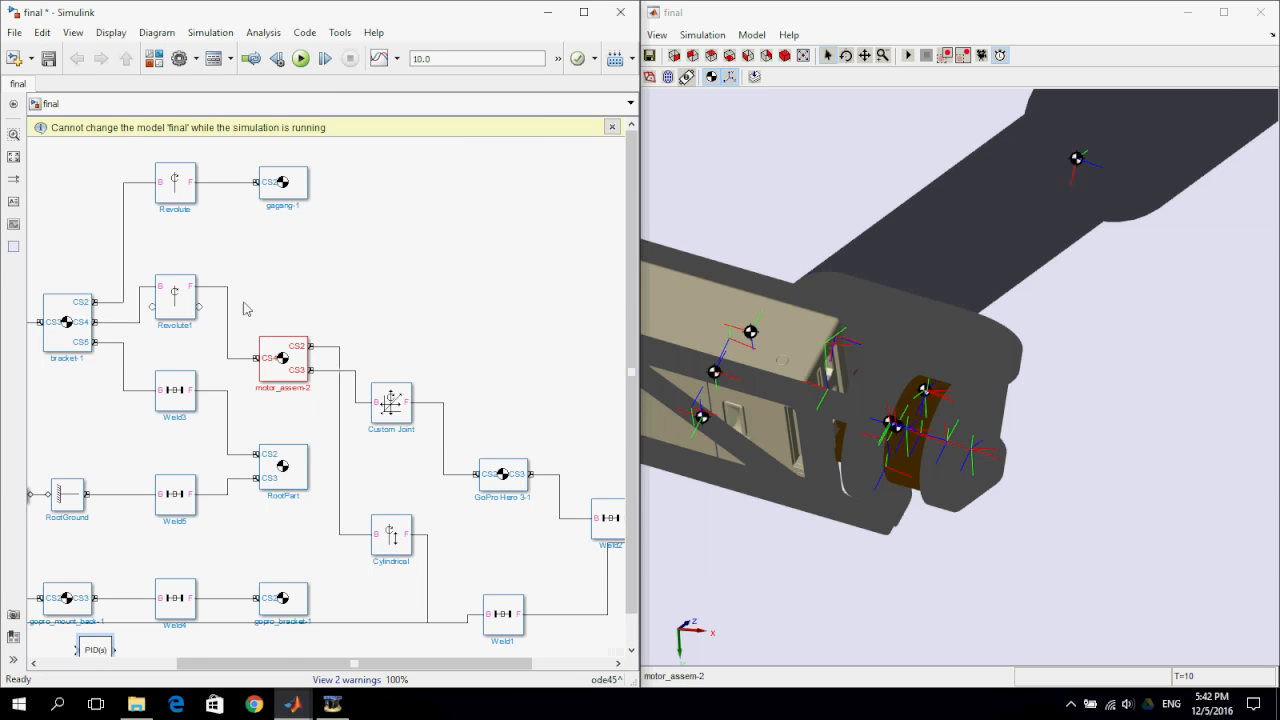
scroll(315, 234, down, 3)
scroll(178, 455, up, 3)
drag(206, 490, 140, 540)
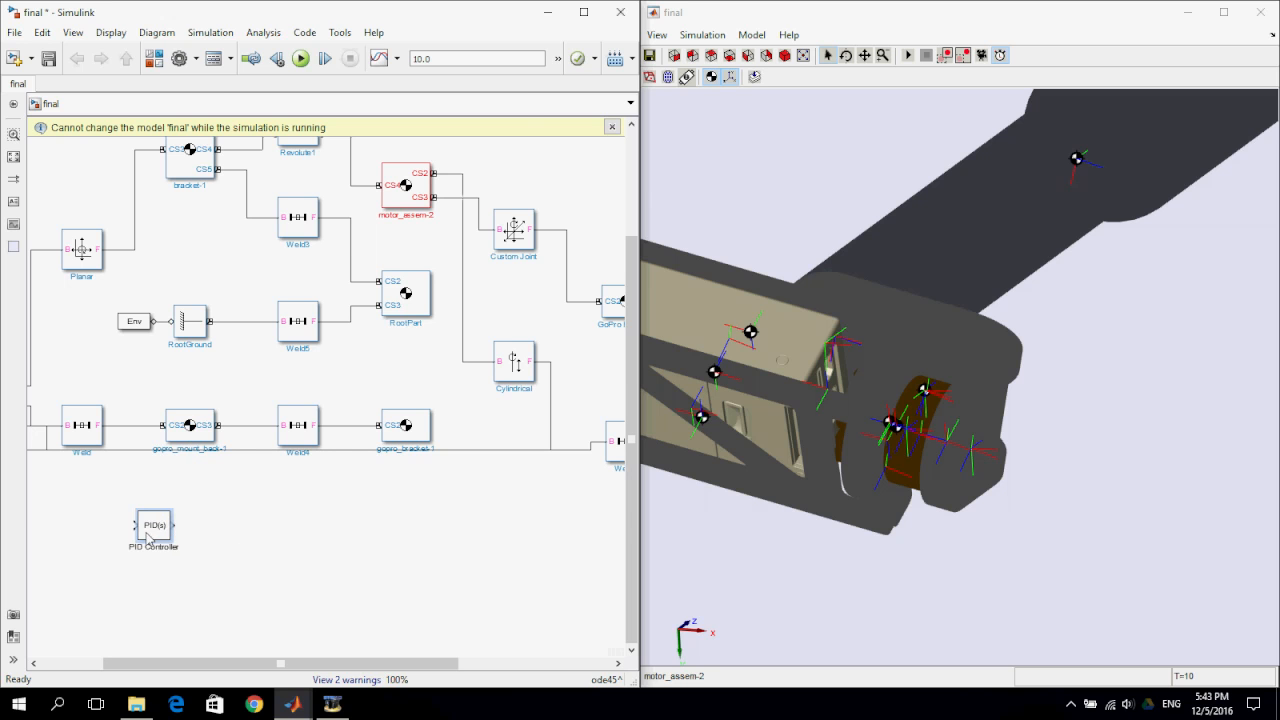
Step: Search the block library for "joint" and place a Joint Sensor block to the right of the PID Controller, leaving a gap between them
click(154, 59)
click(107, 100)
text(jon)
key(Return)
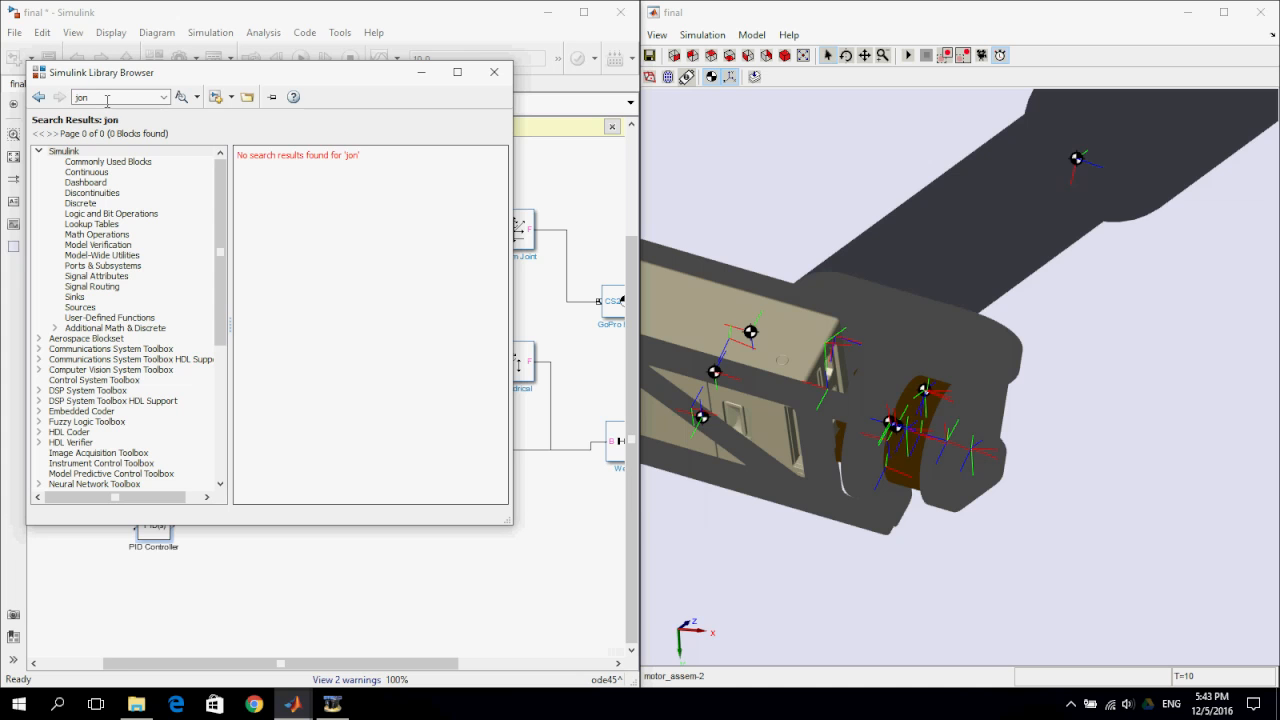
text(joint)
key(Return)
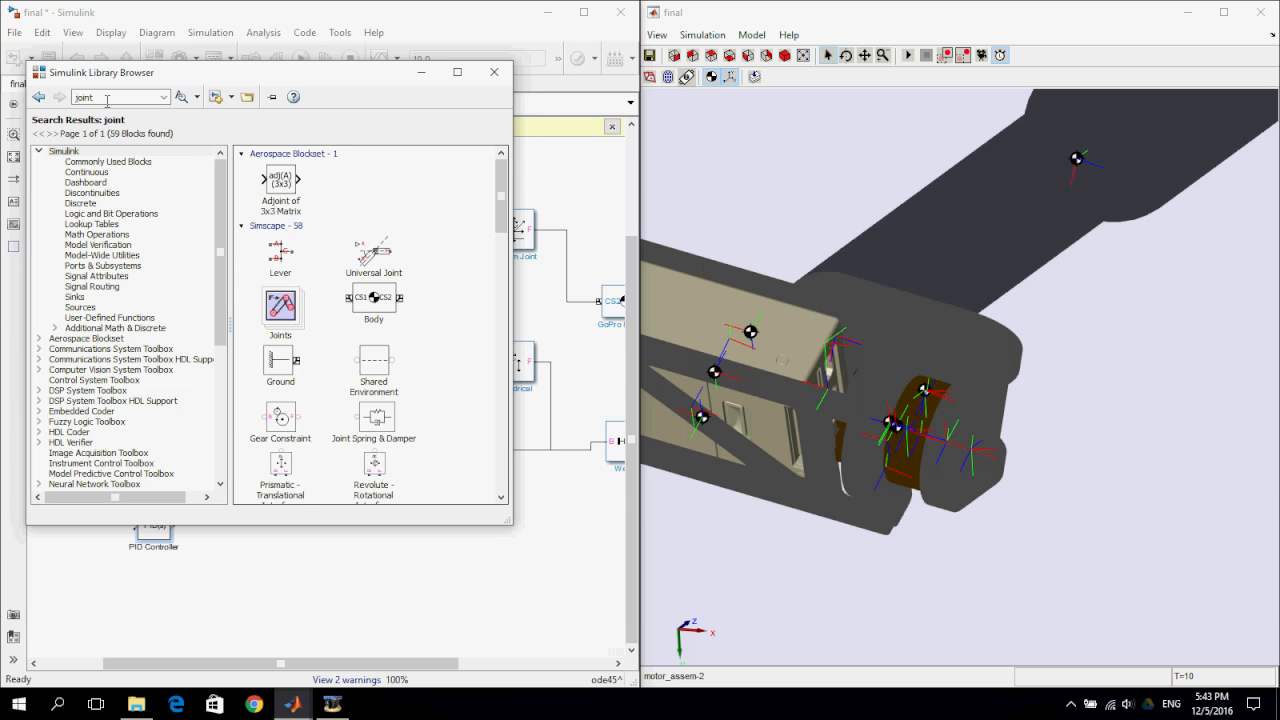
scroll(412, 420, down, 6)
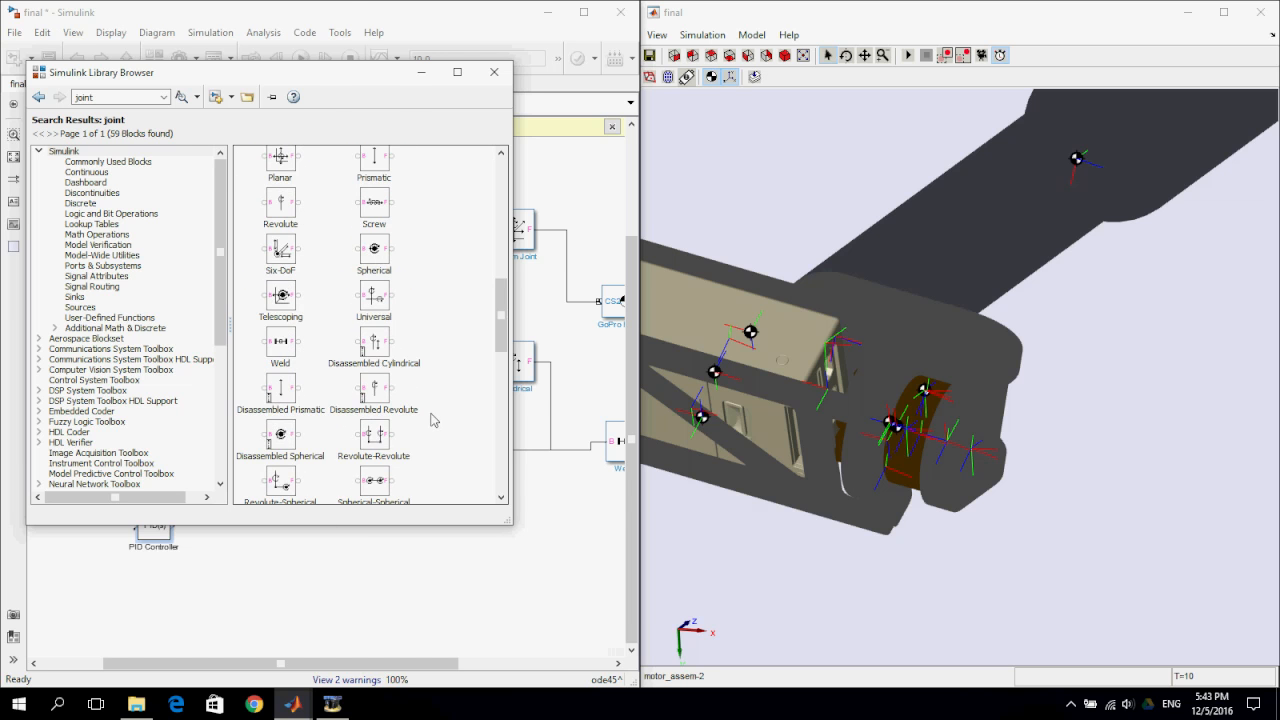
drag(392, 389, 382, 555)
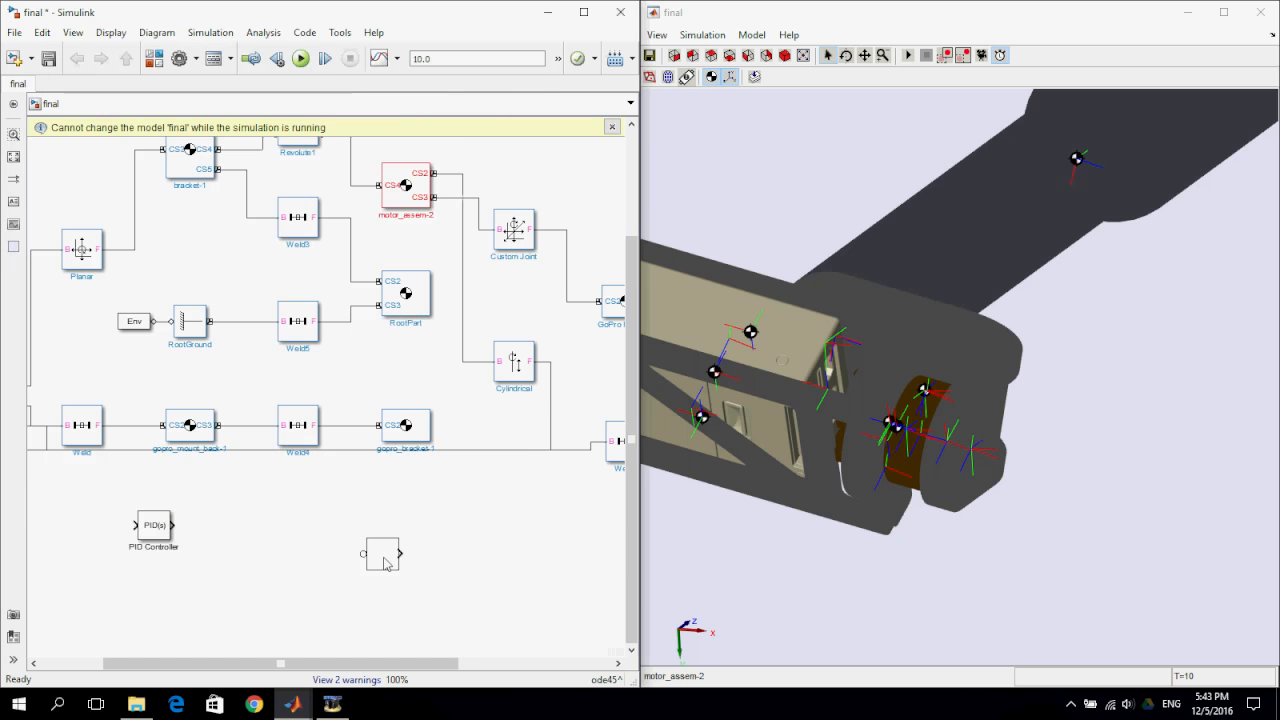
Step: Add a Joint Actuator block between the PID Controller and the Joint Sensor
click(153, 58)
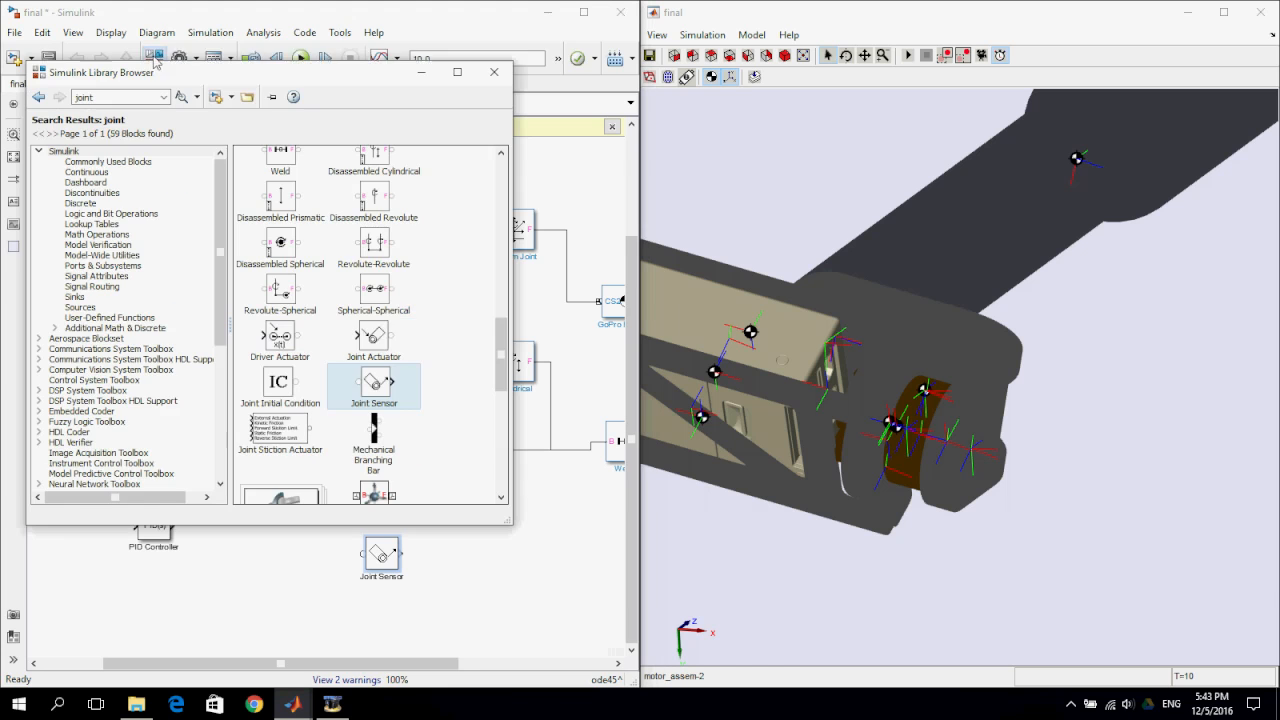
click(384, 336)
drag(384, 336, 272, 556)
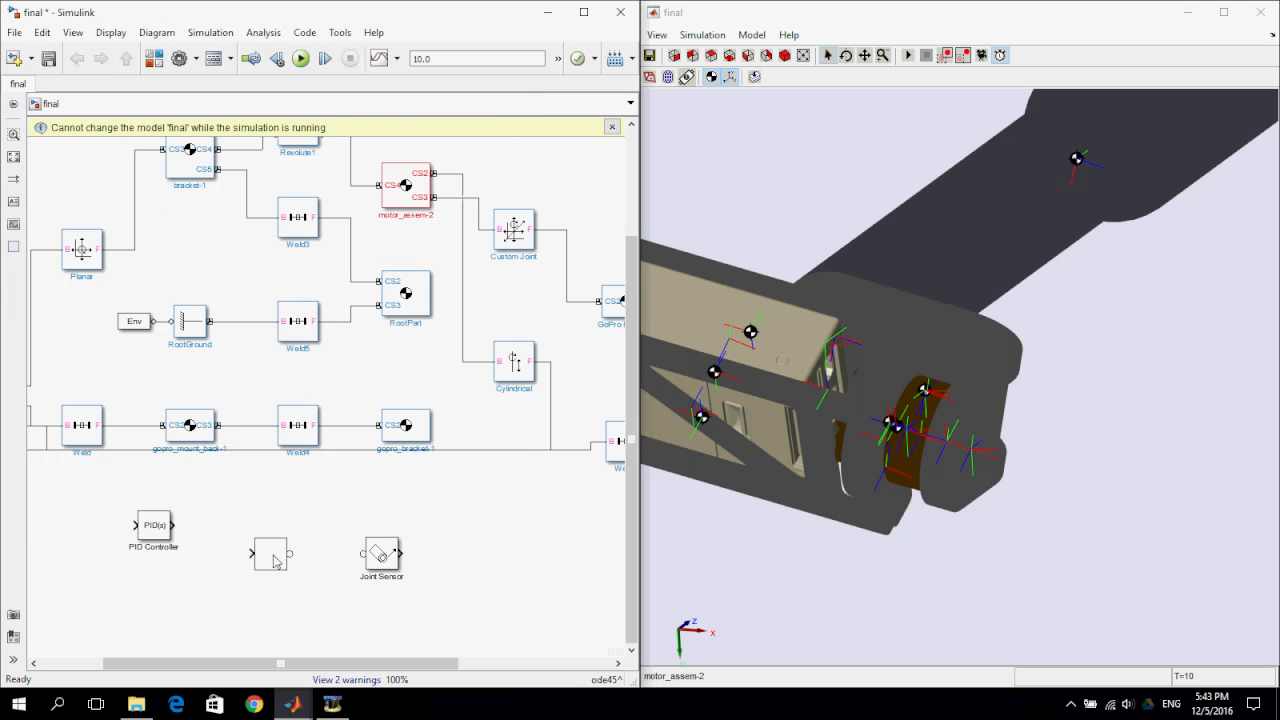
Step: Search the block library for "sum" and place a round Sum block to the left of the PID Controller
click(156, 59)
double_click(124, 99)
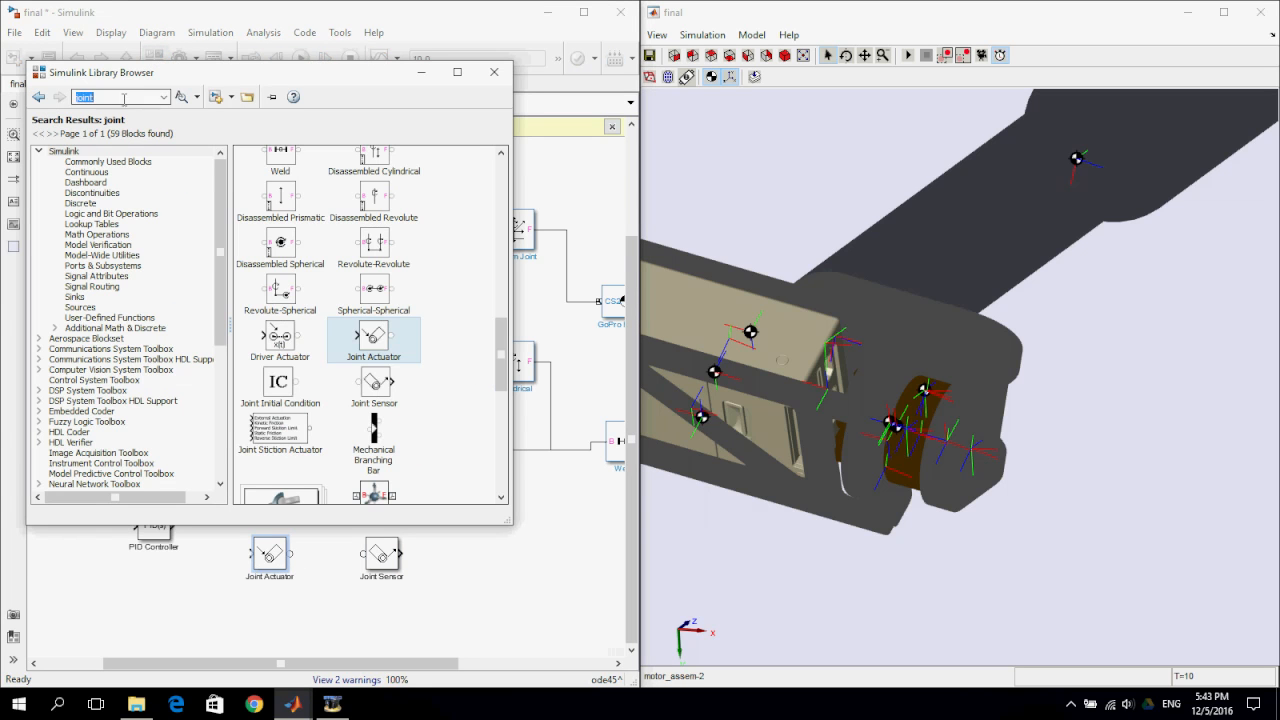
text(sum)
key(Return)
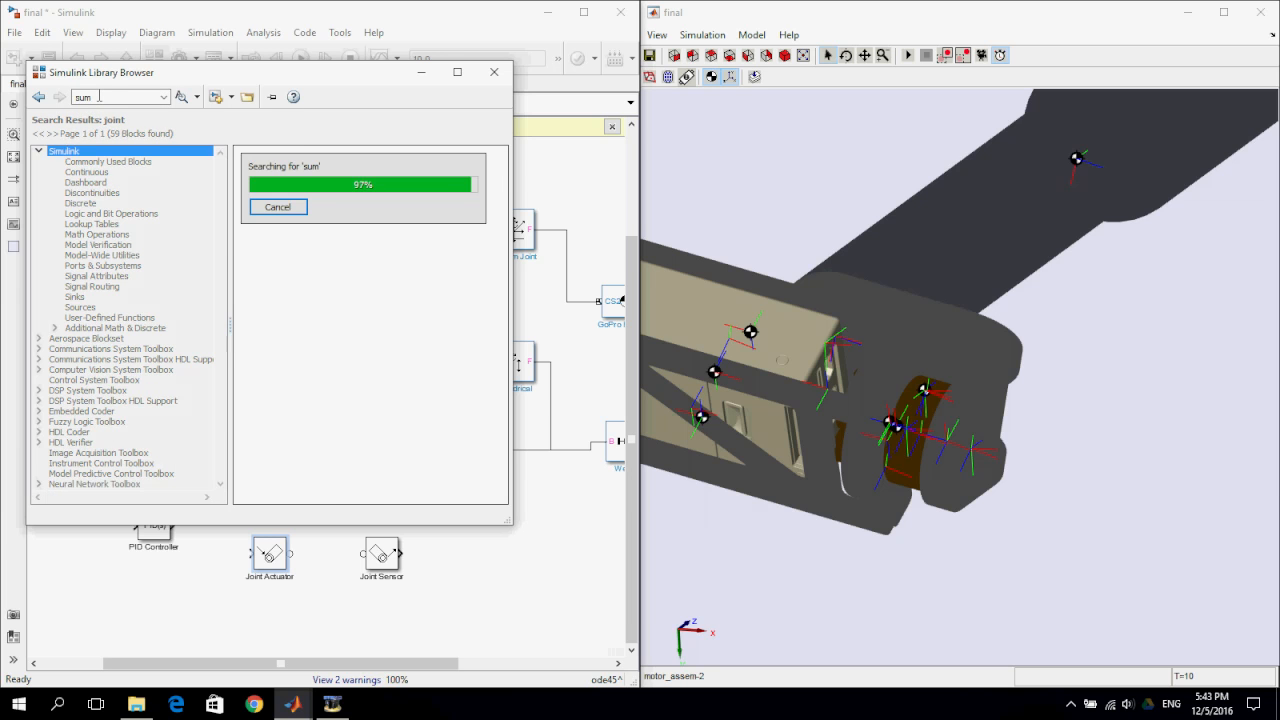
drag(290, 178, 82, 562)
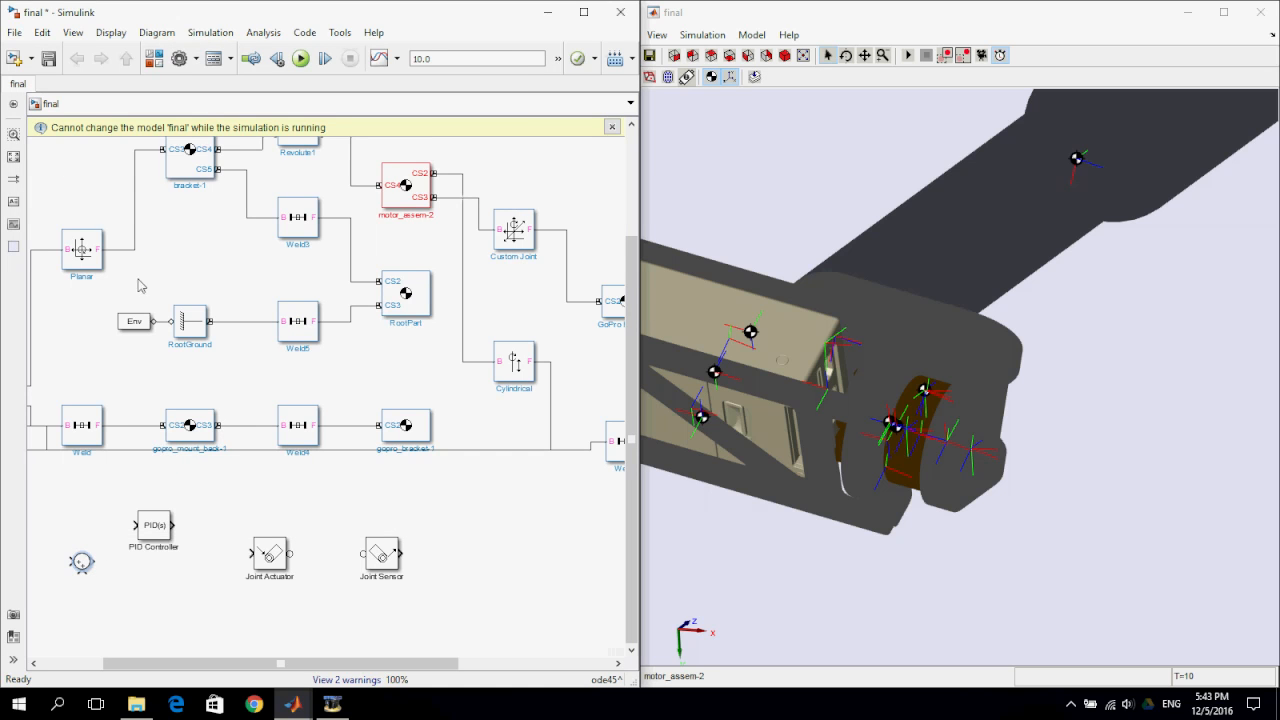
Step: Search the block library for "constant" and place a Constant block to the left of the Sum block
click(154, 59)
click(125, 98)
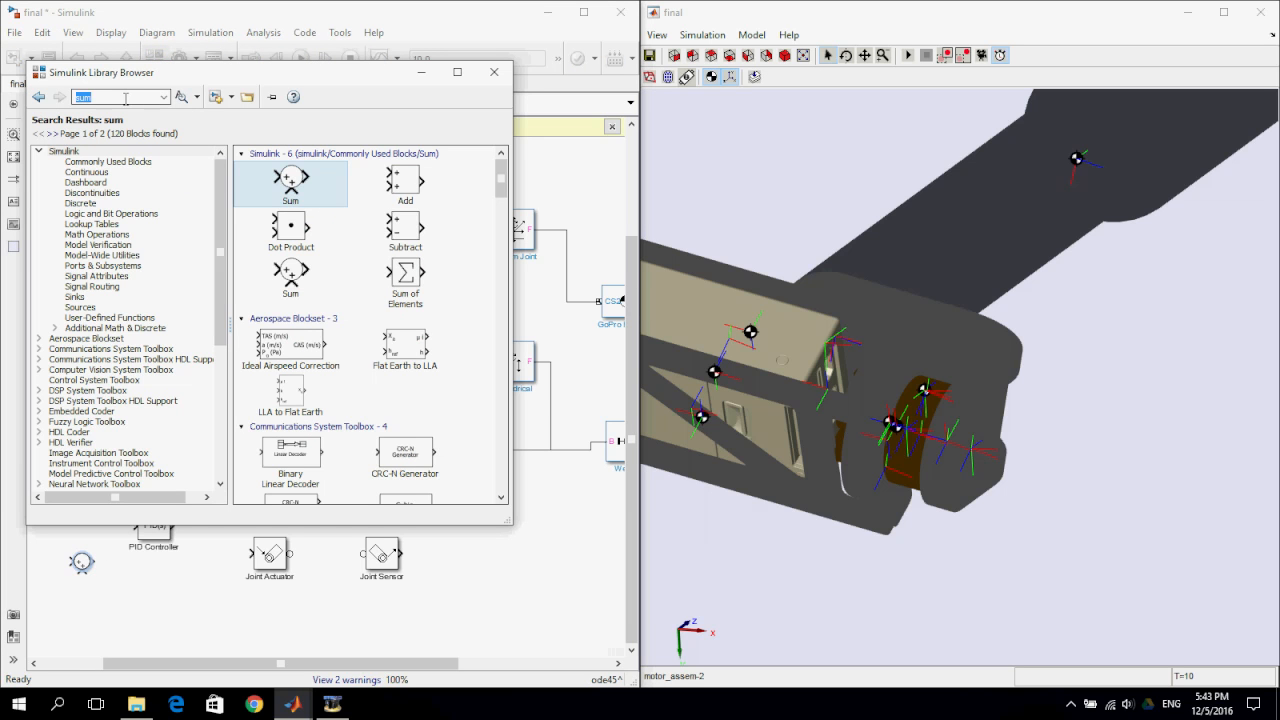
text(cont)
text(st)
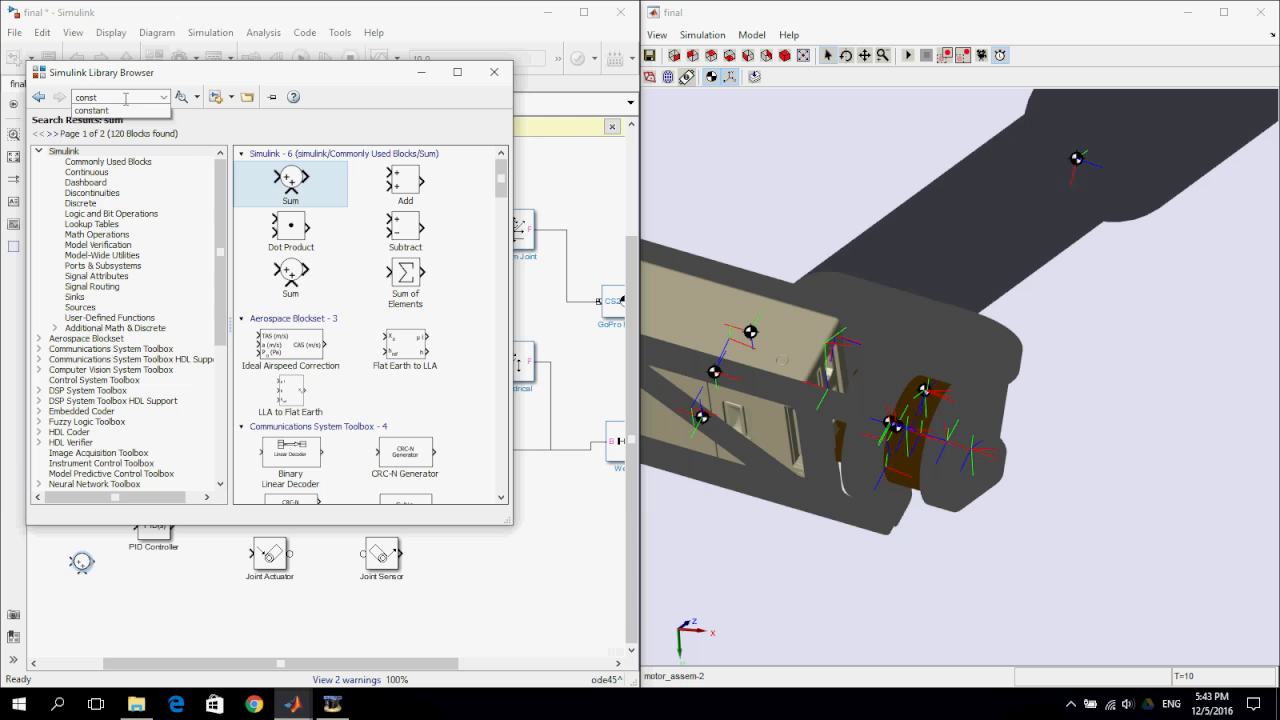
text(ant)
key(Return)
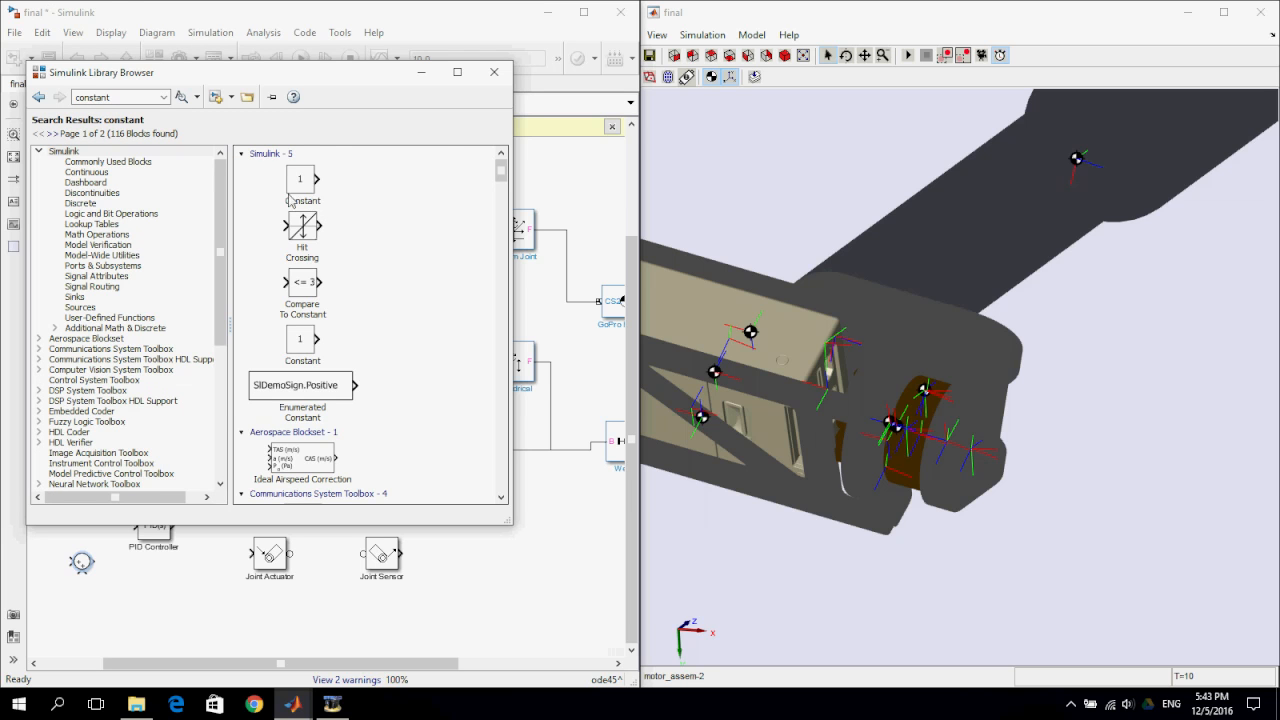
drag(296, 178, 42, 568)
Step: Line up the PID Controller, Joint Actuator and Joint Sensor in one row with the Constant and Sum blocks
drag(152, 545, 167, 567)
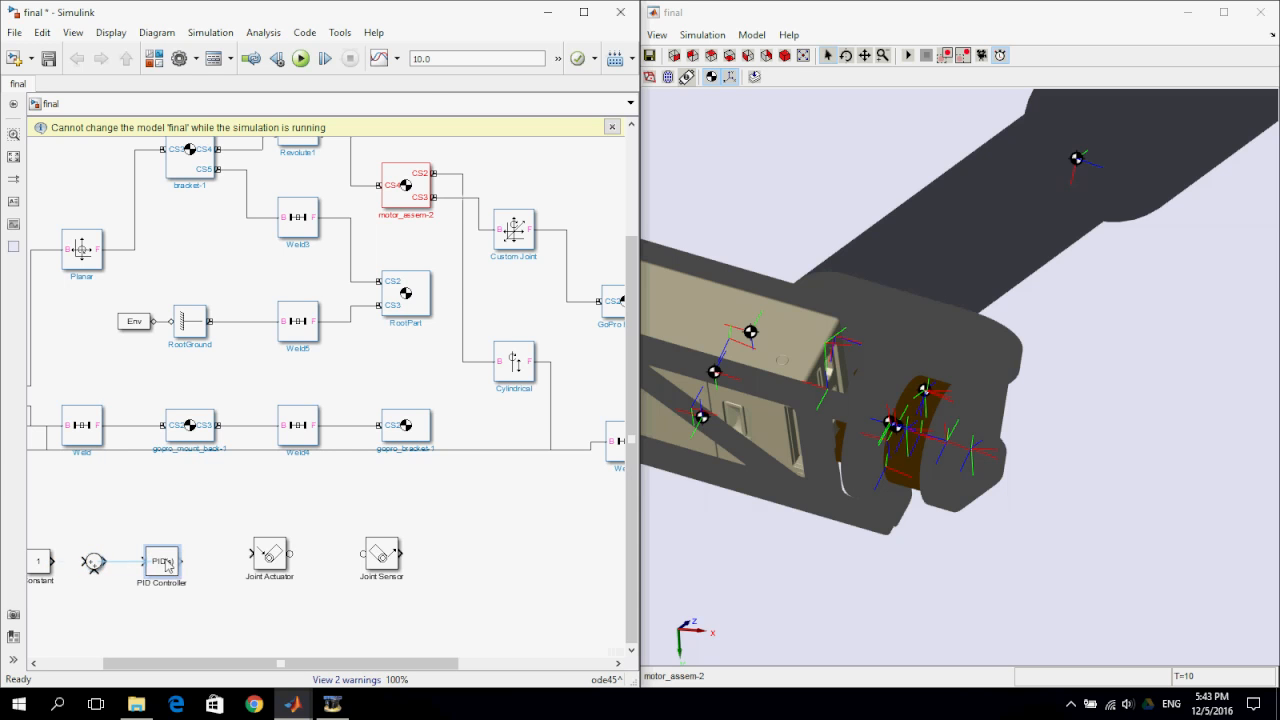
drag(279, 563, 254, 572)
drag(397, 540, 357, 568)
Step: Connect the two free Revolute1 ports to the Joint Sensor and Joint Actuator, and wire the PID Controller output to the actuator
scroll(286, 491, down, 1)
scroll(290, 495, down, 1)
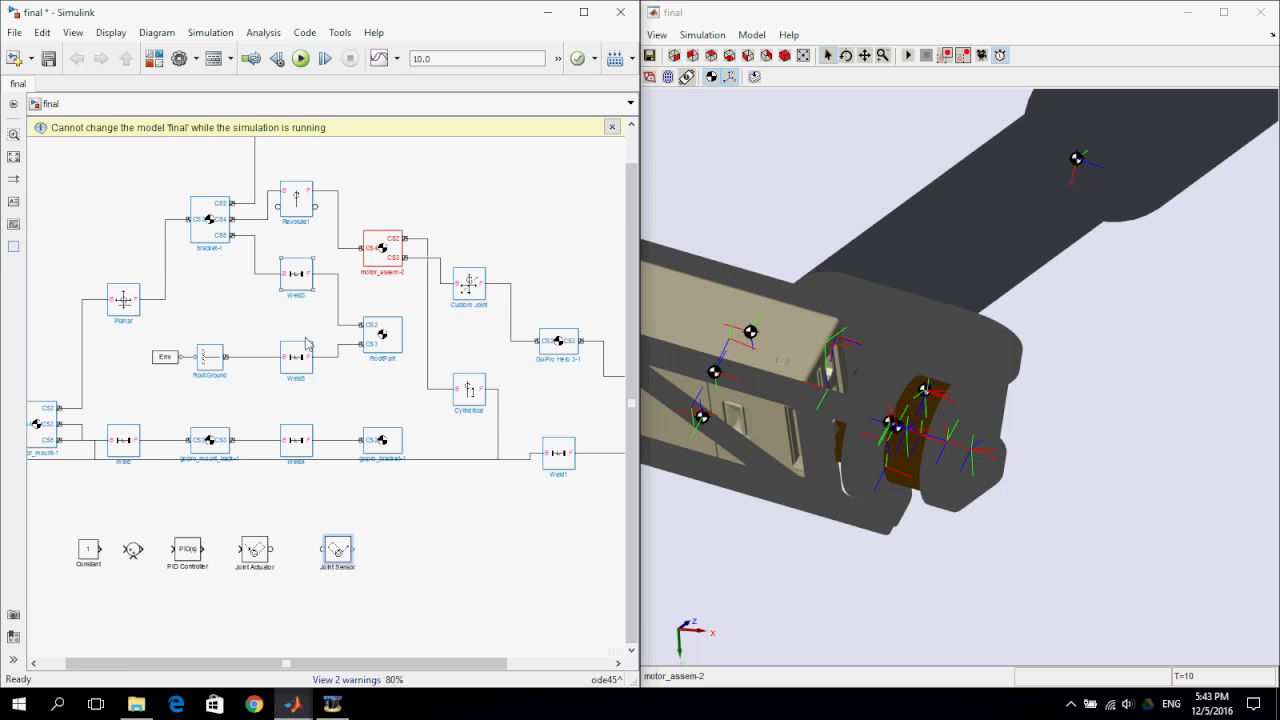
drag(313, 207, 320, 549)
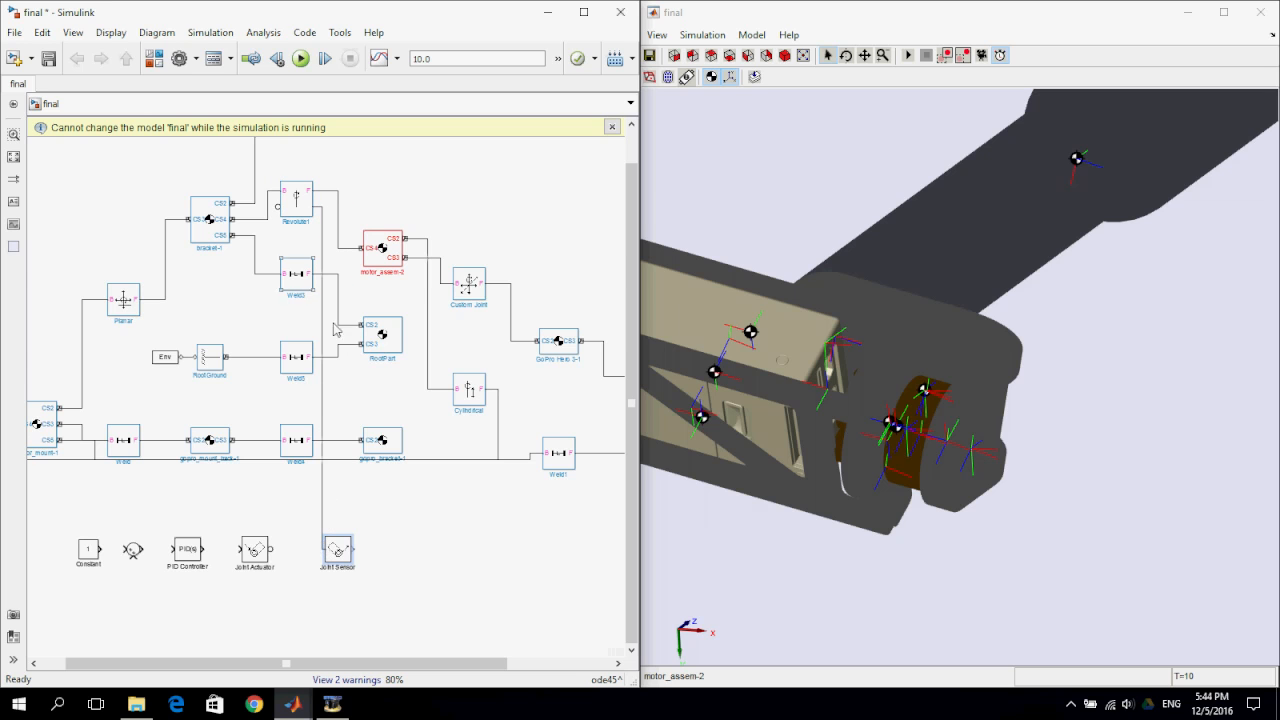
drag(278, 207, 272, 550)
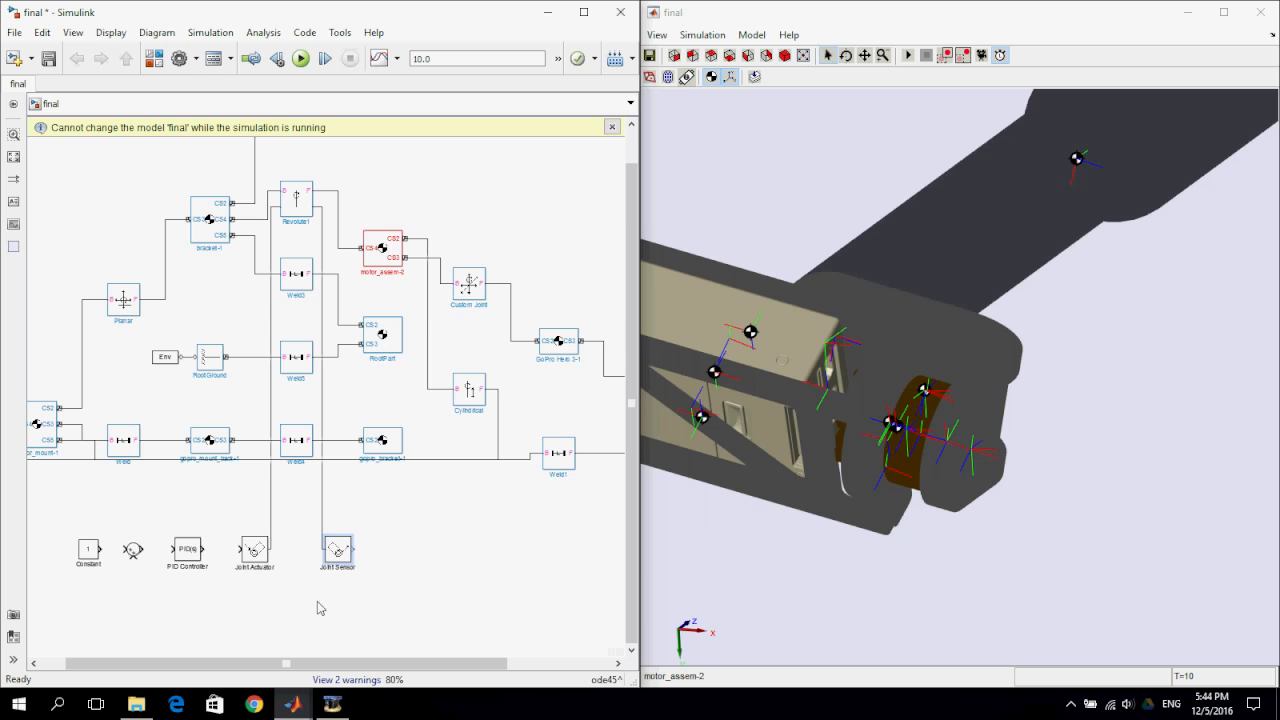
drag(203, 548, 237, 549)
Step: Change the last sign in the Sum block's list of signs, and wire the Constant and the Joint Sensor feedback into its inputs
double_click(135, 549)
triple_click(225, 533)
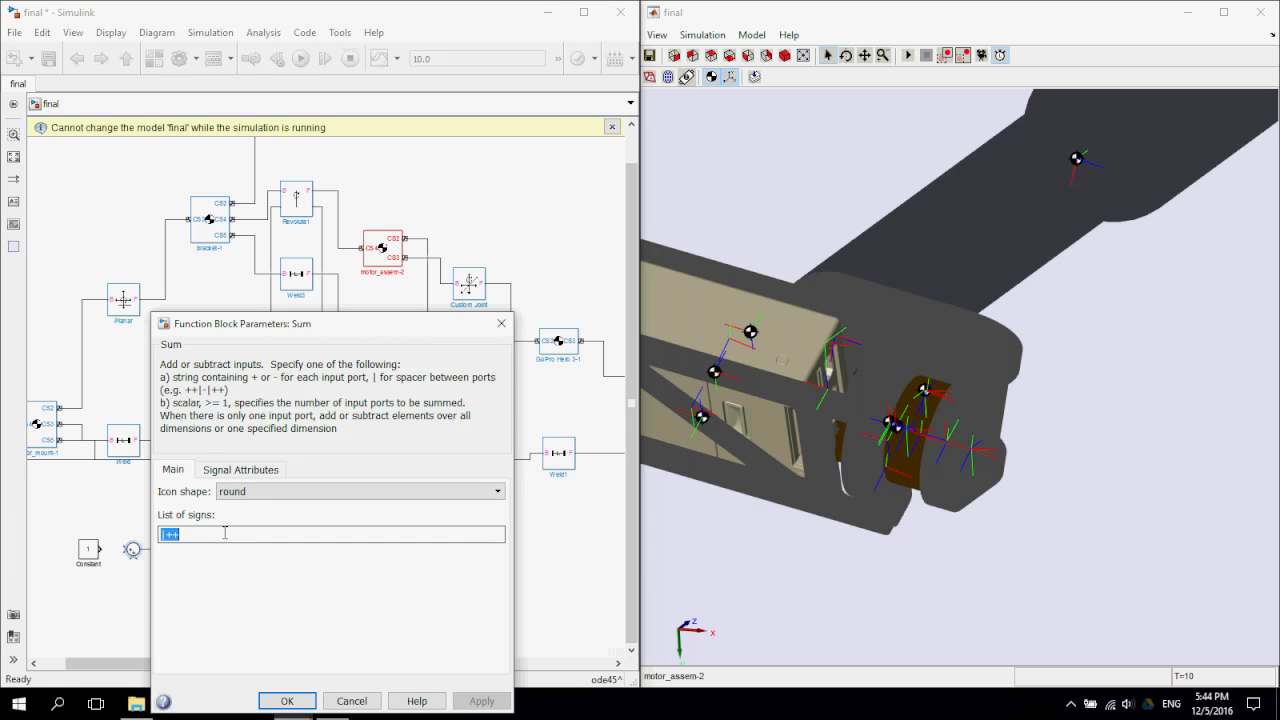
click(205, 536)
key(BackSpace)
key(Return)
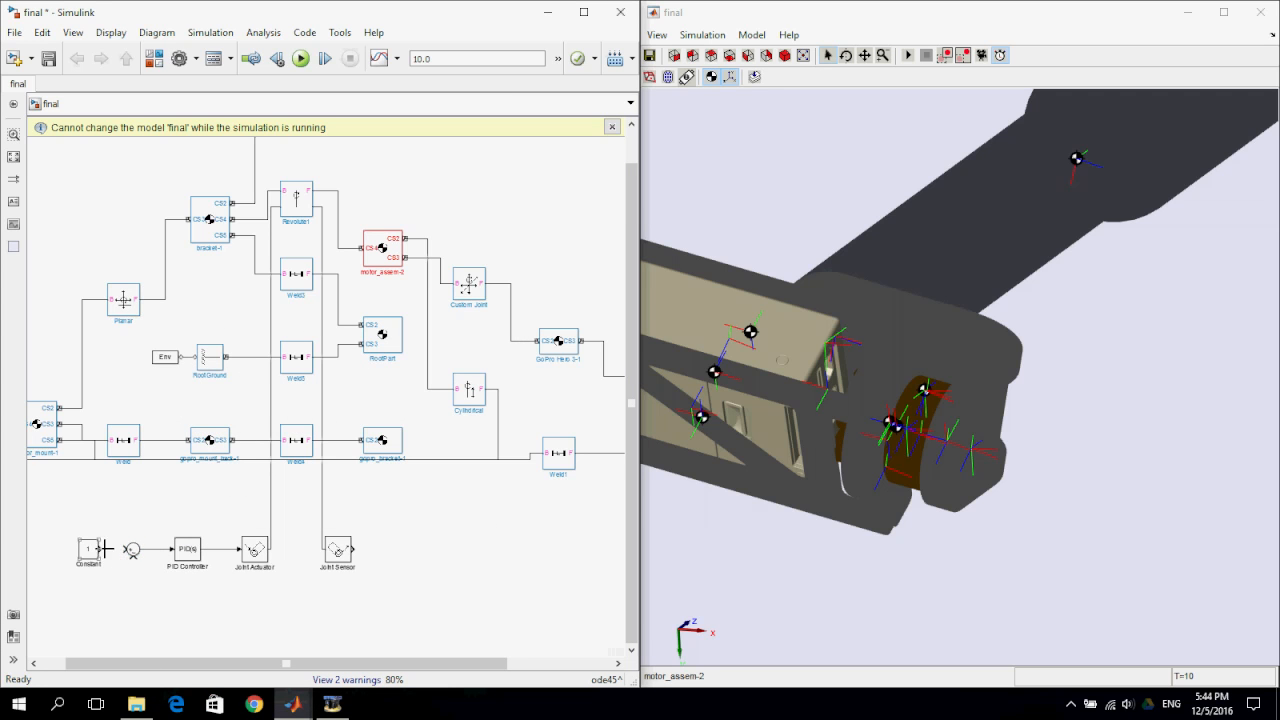
mouse_move(101, 548)
mouse_down()
mouse_move(294, 594)
mouse_move(366, 583)
mouse_move(349, 543)
mouse_up()
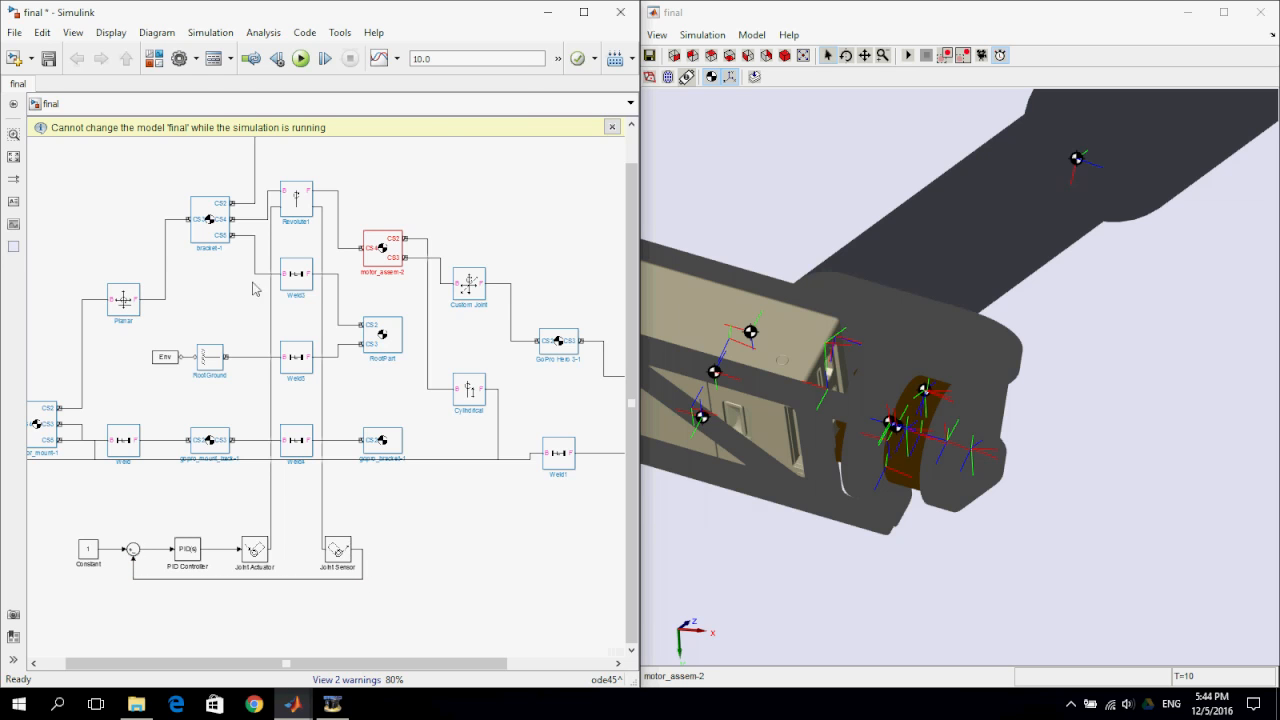
Step: Search the block library for "scope", place a Scope block beside the Joint Sensor and connect it to the sensor output
click(154, 58)
text(scope)
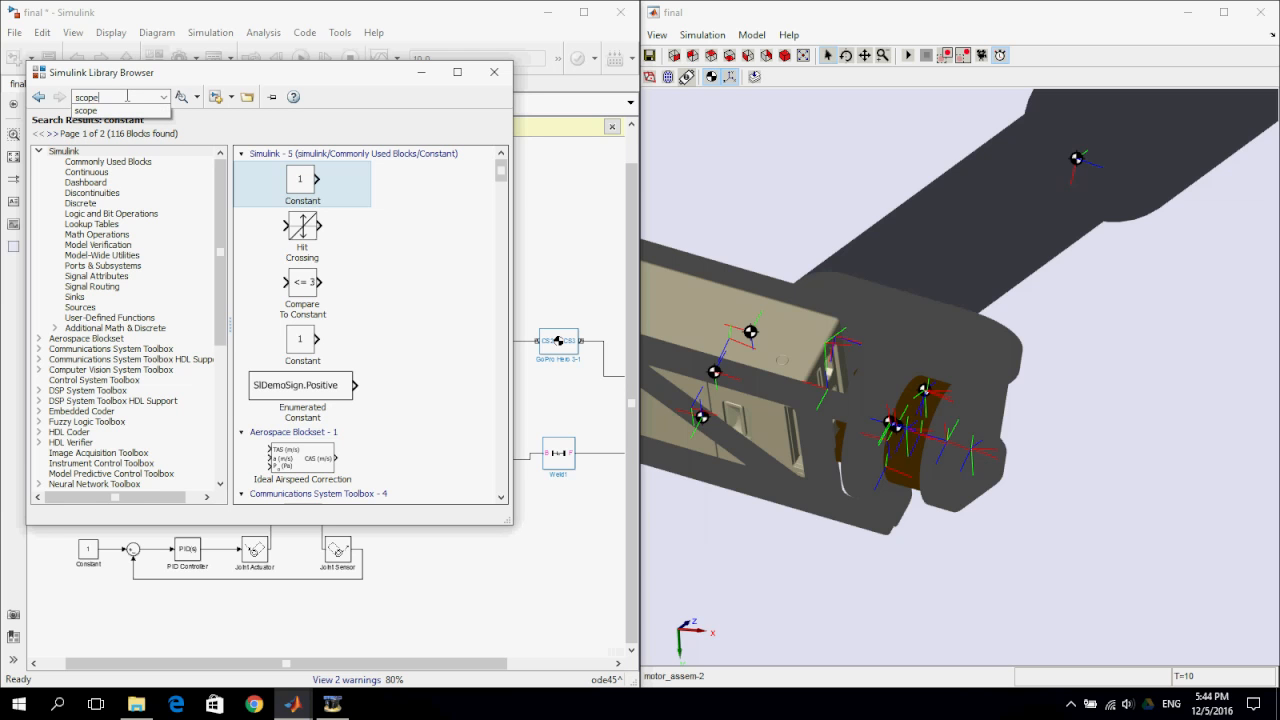
key(Return)
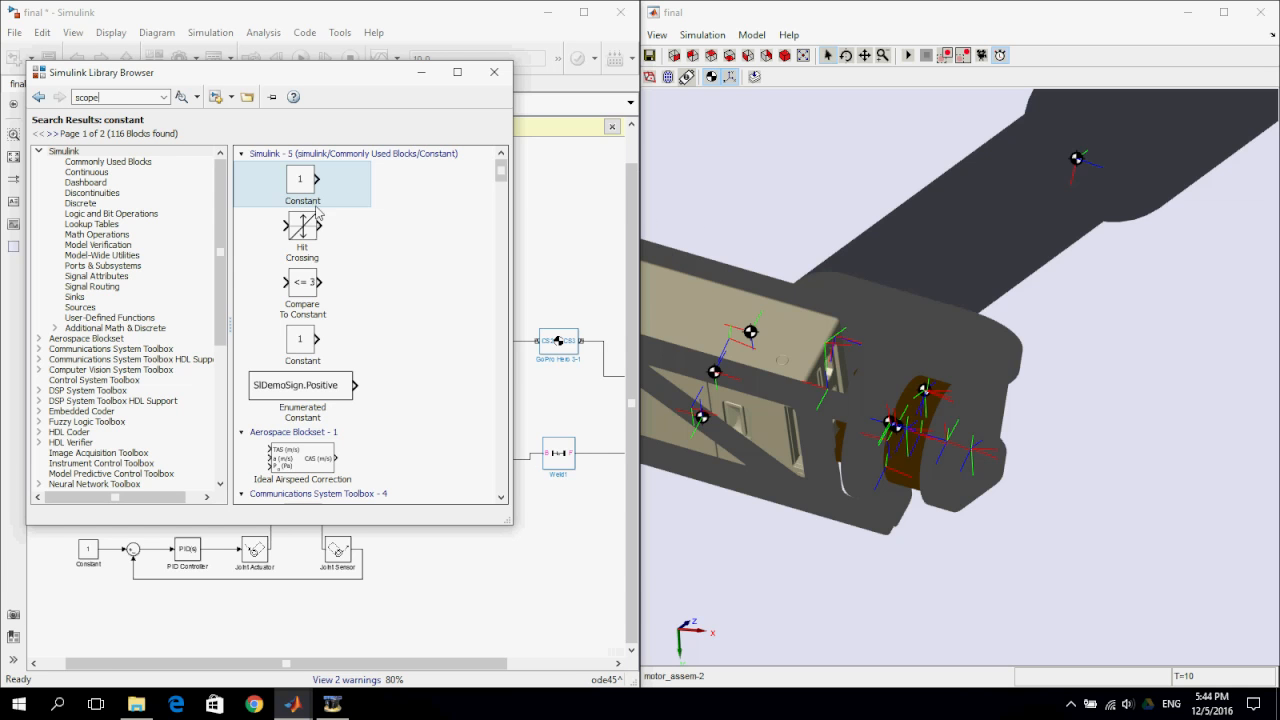
key(Return)
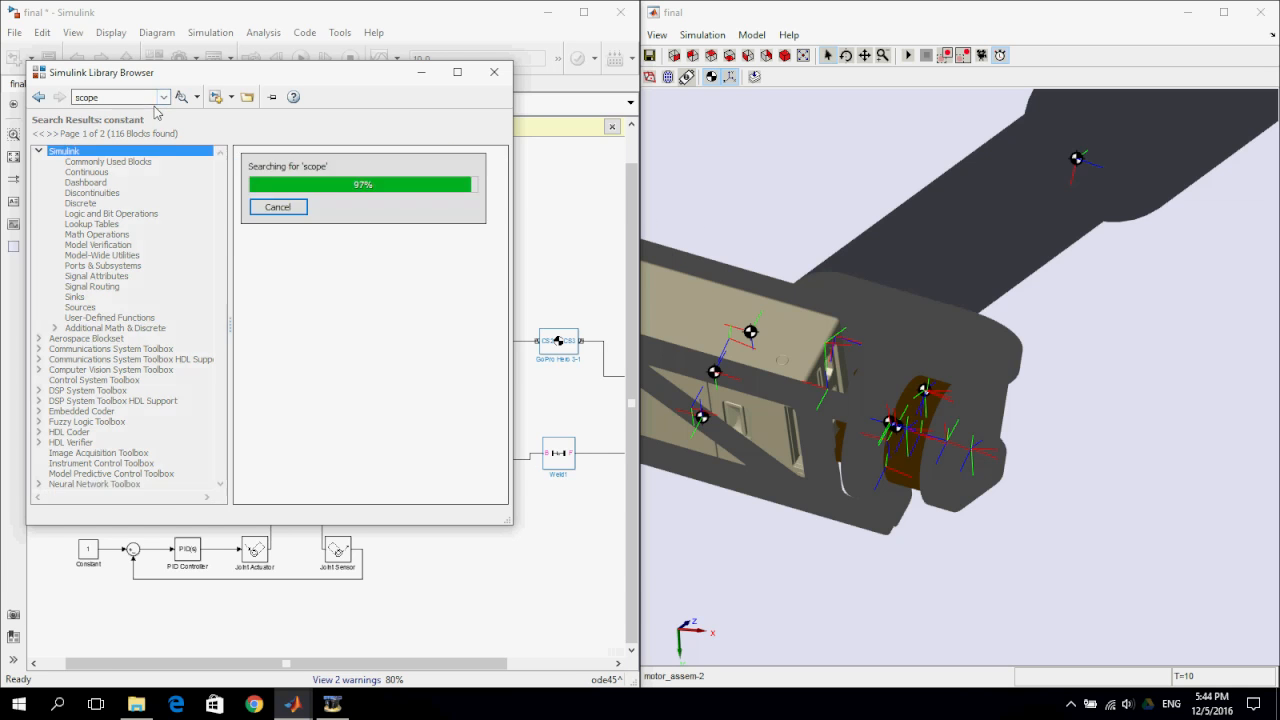
drag(297, 183, 362, 549)
click(411, 595)
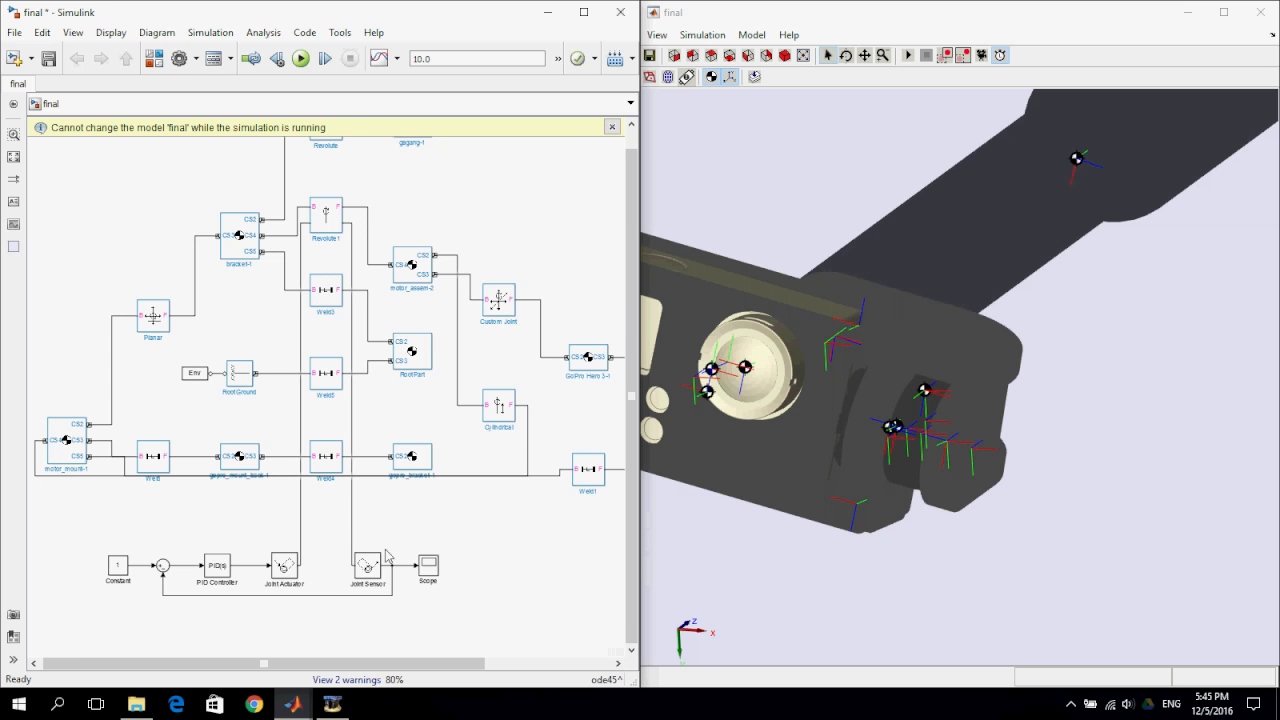
Step: Run the simulation and open the Scope to view the joint sensor signal
click(300, 58)
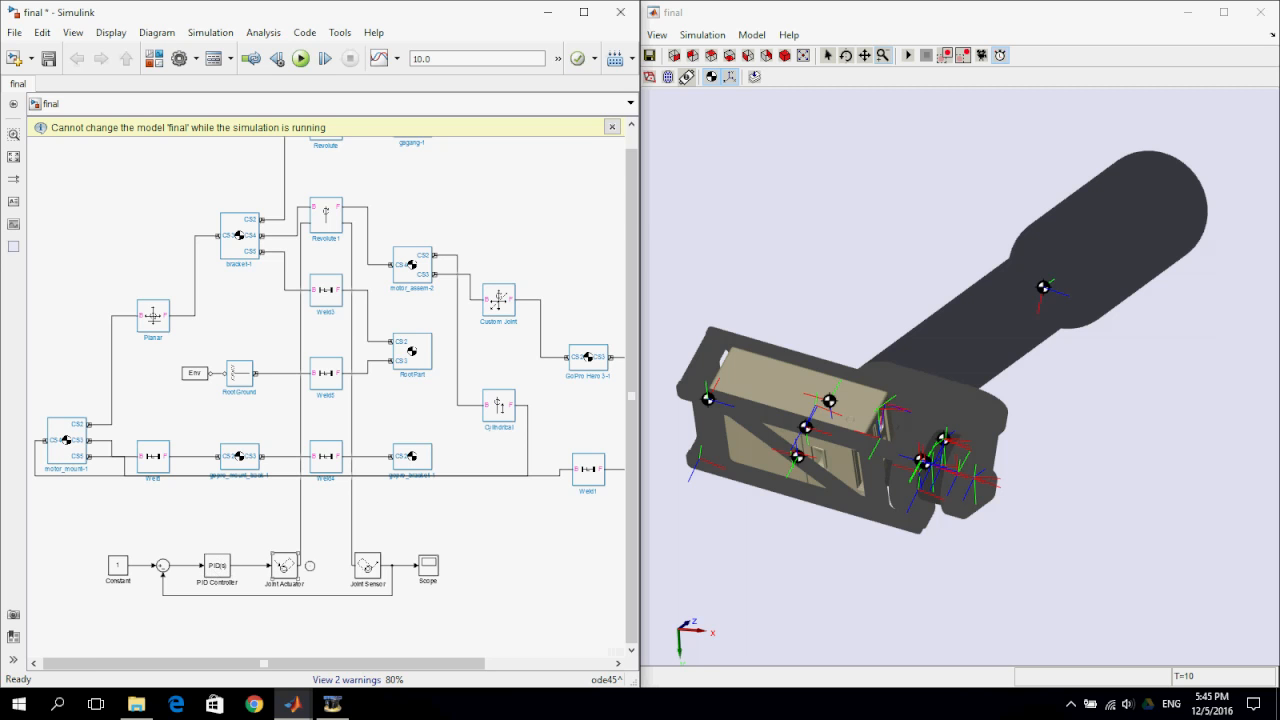
double_click(432, 570)
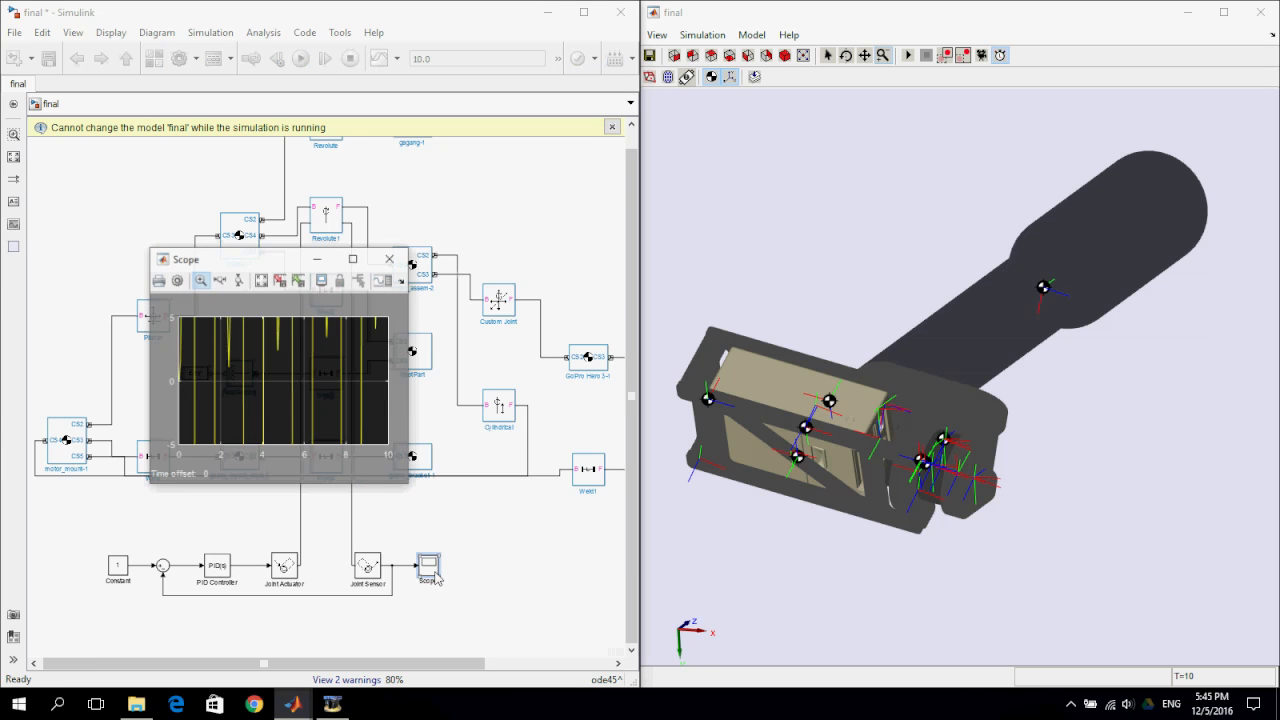
Step: Enlarge the Scope window, autoscale its axes to examine the joint sensor signal, and close the Scope
click(353, 259)
right_click(155, 296)
click(186, 320)
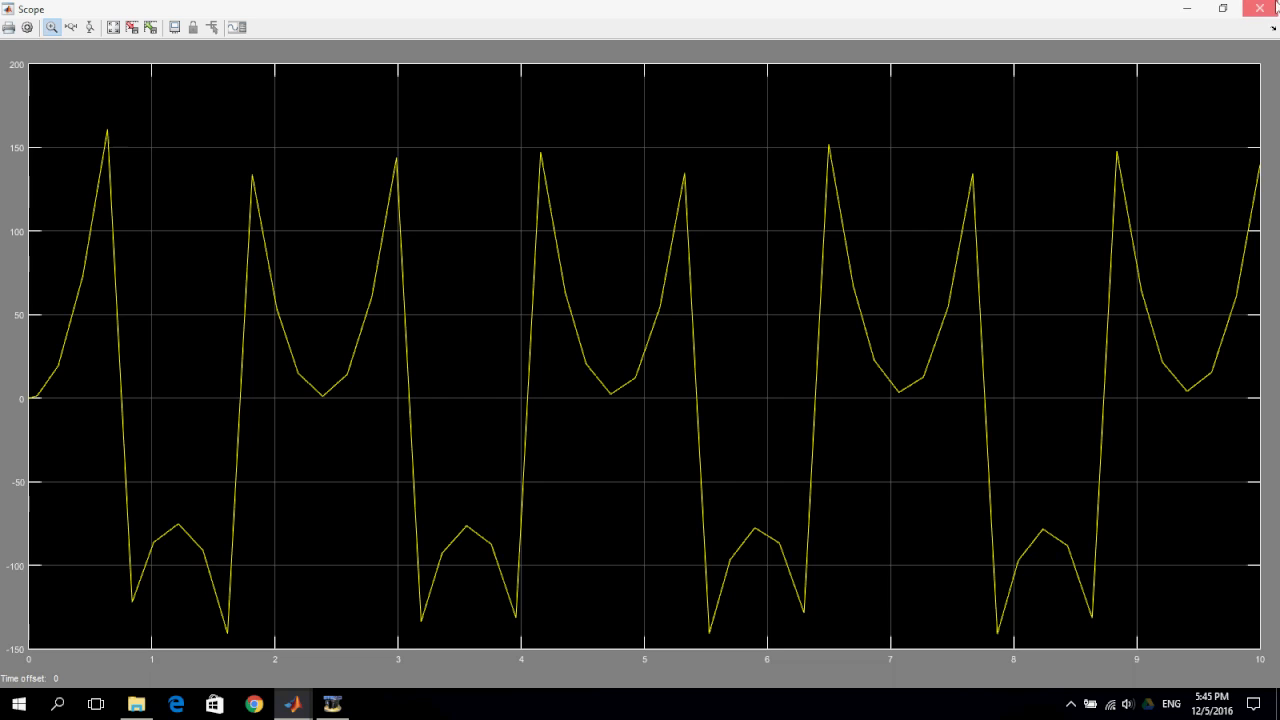
click(1259, 8)
Step: Auto-tune the PID Controller block's gains with the PID Tuner, update the block with them, and accept its parameters
click(216, 570)
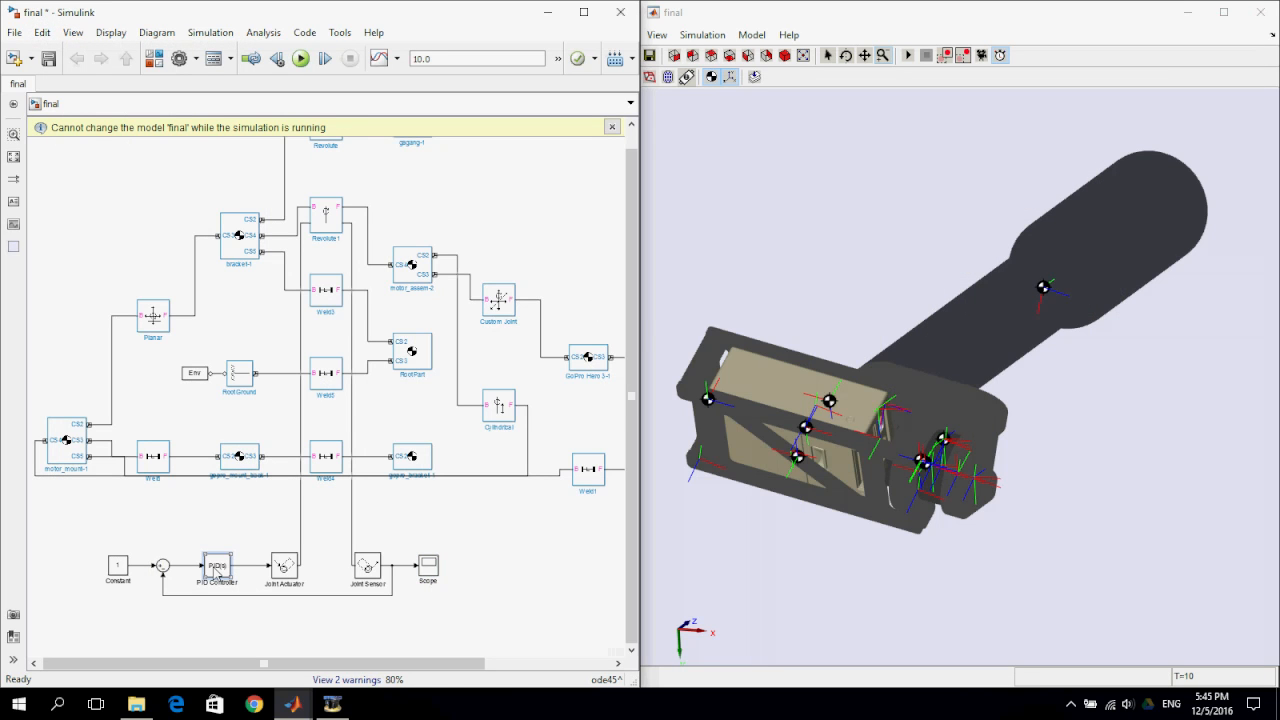
double_click(217, 568)
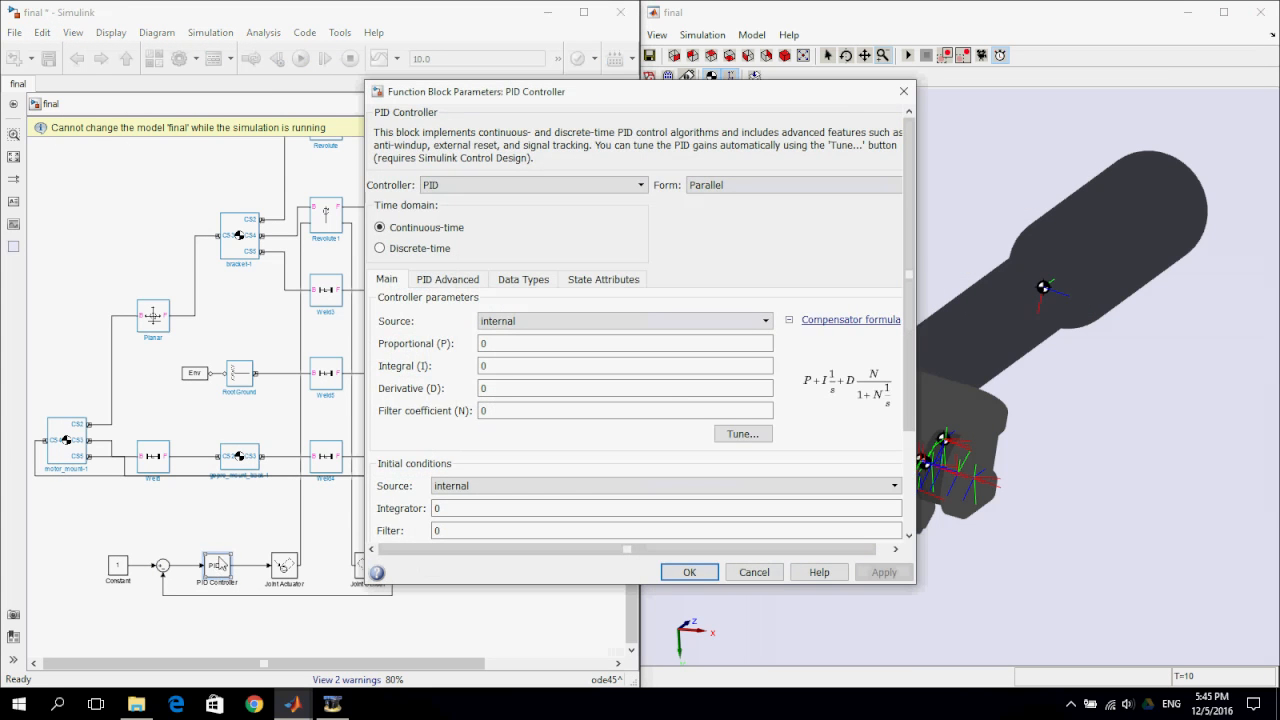
click(745, 434)
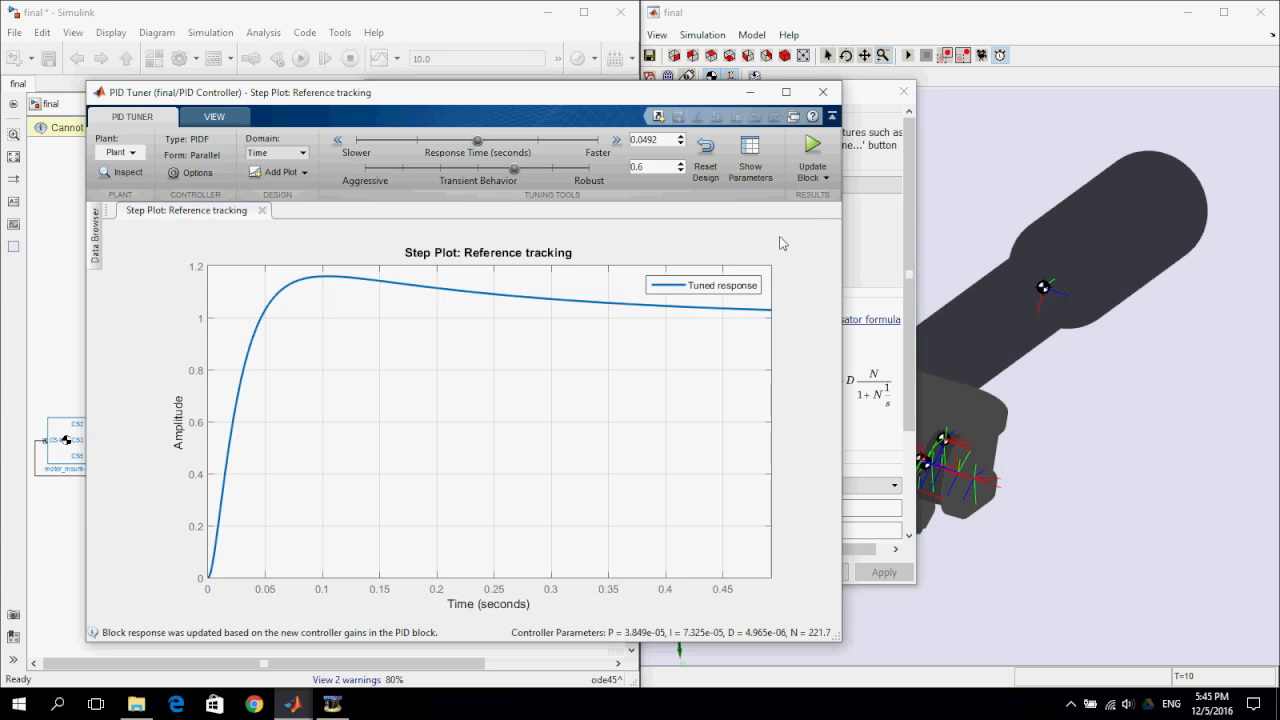
click(813, 150)
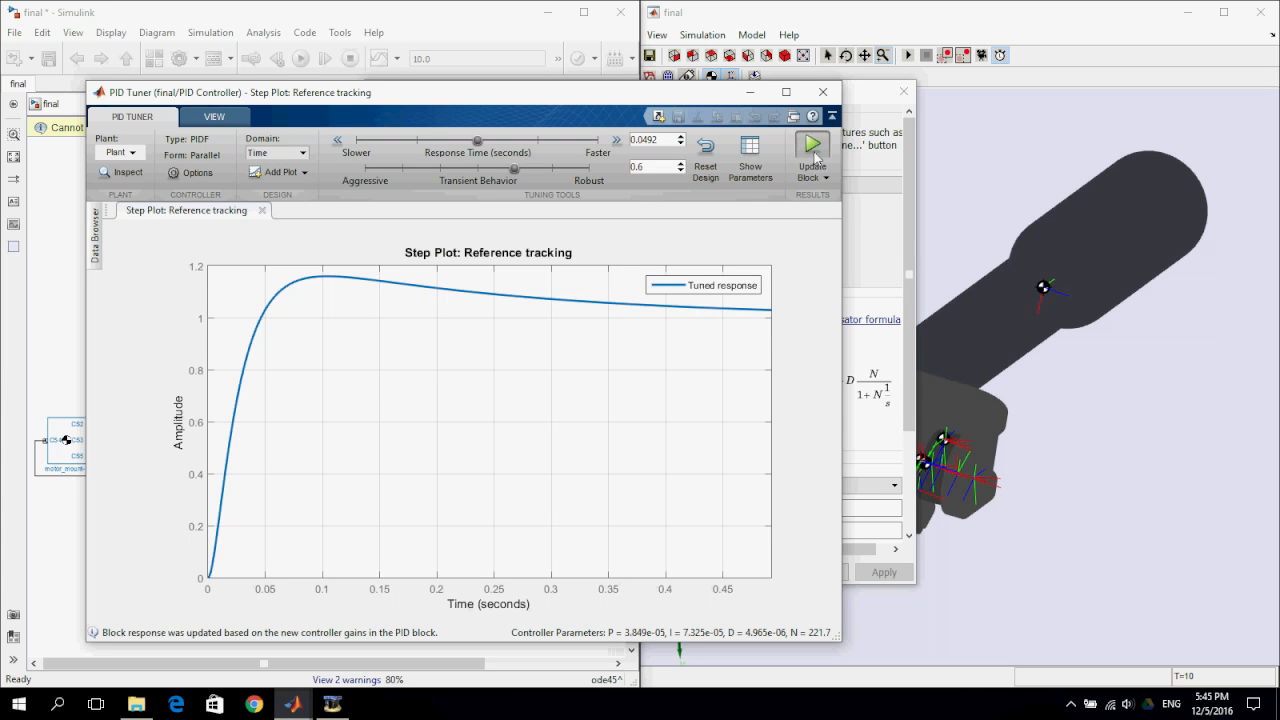
click(753, 92)
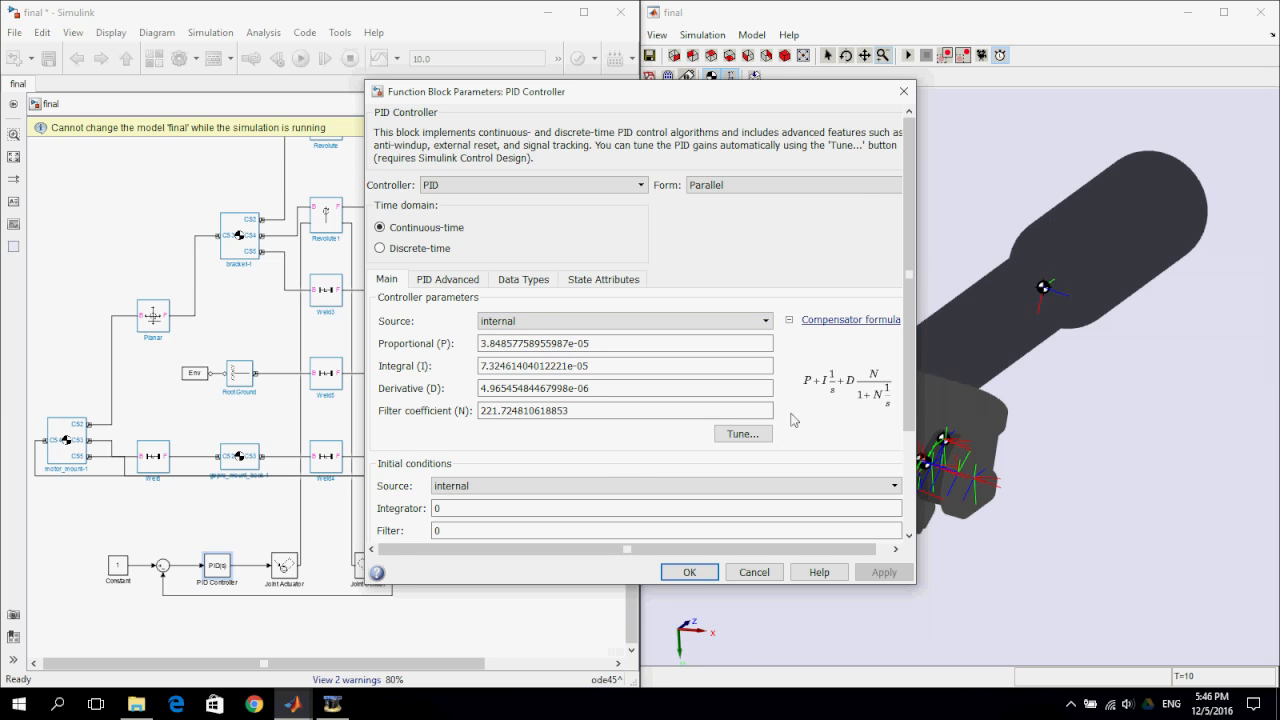
click(689, 572)
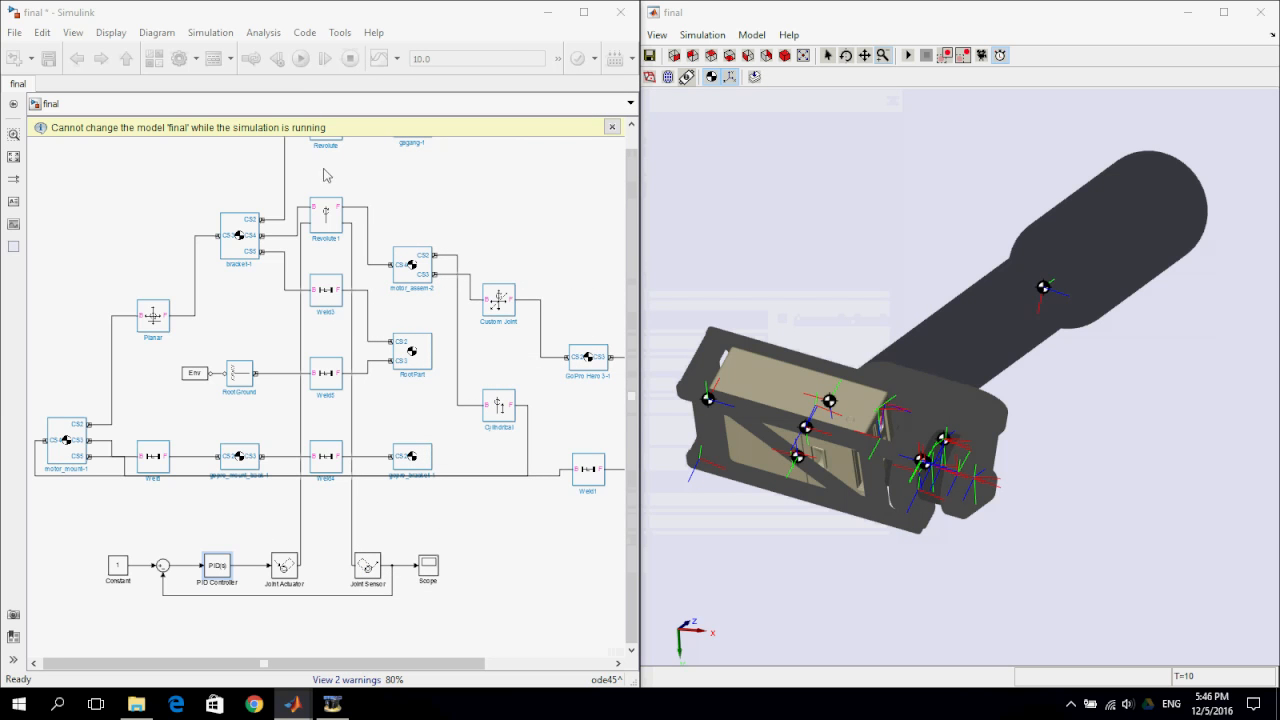
Step: Run the simulation and set the Constant block's value to 45 while it is running
click(301, 60)
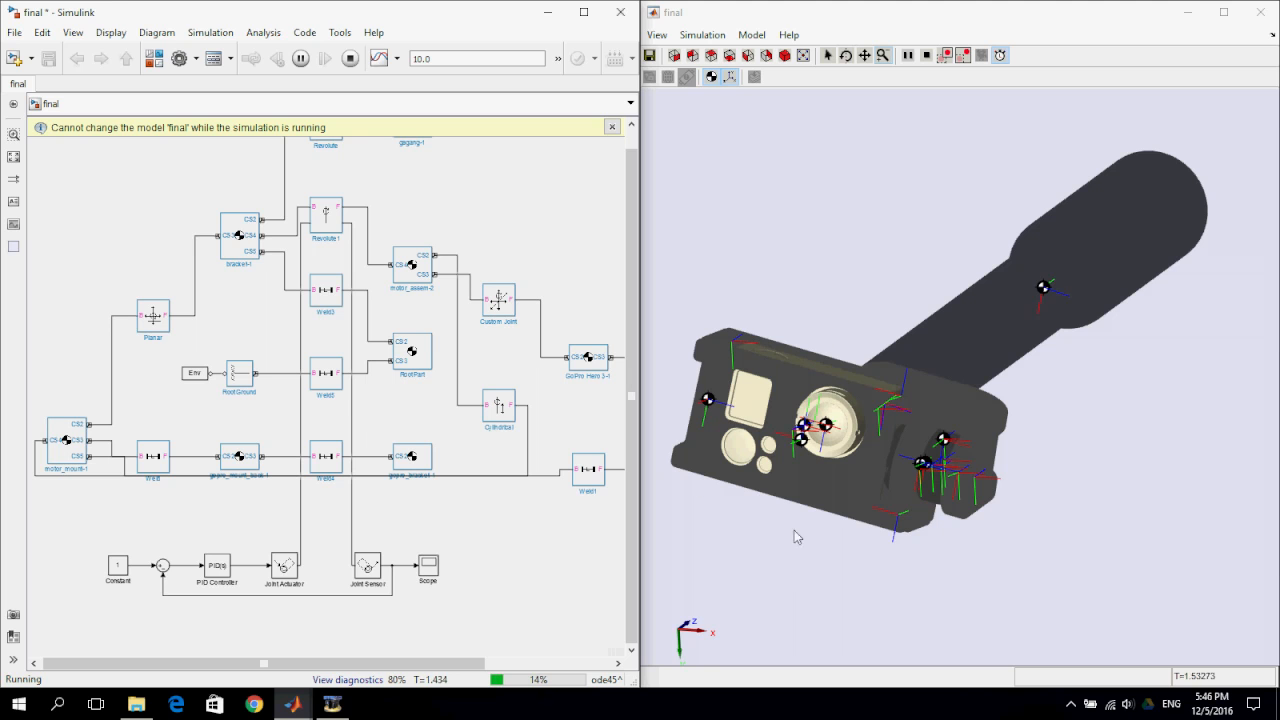
double_click(118, 568)
drag(228, 587, 132, 600)
text(45)
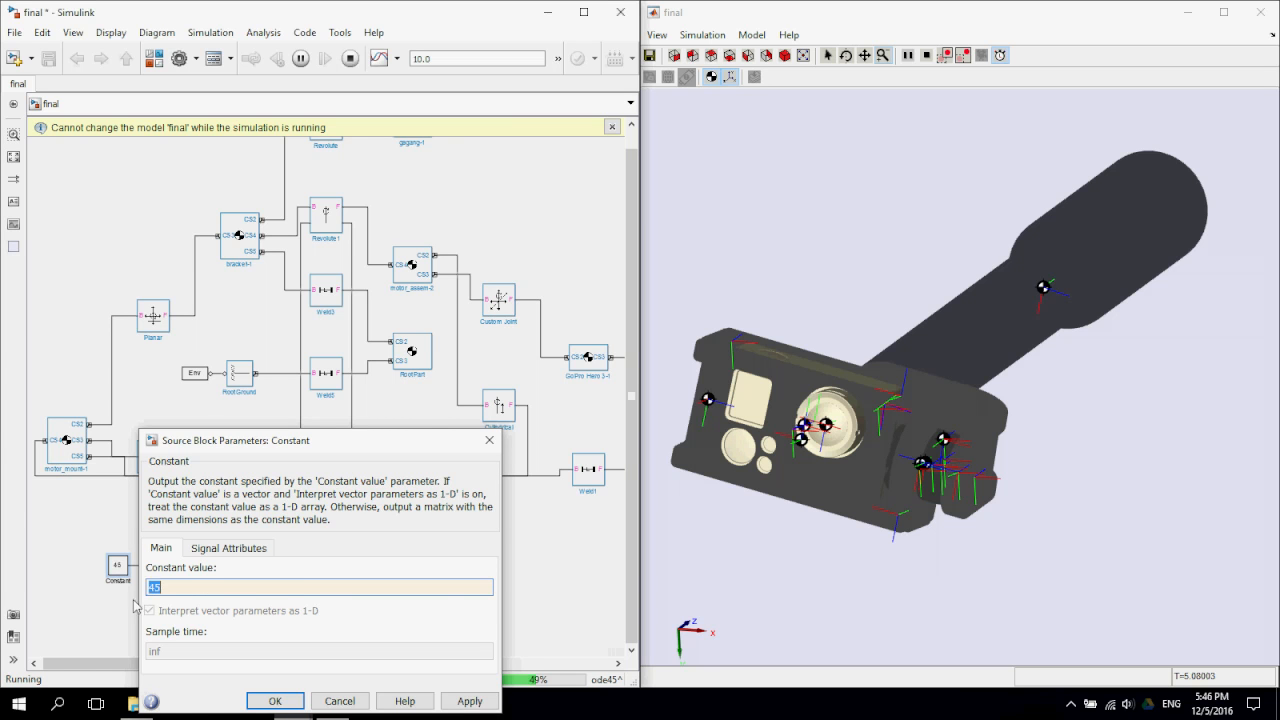
key(Return)
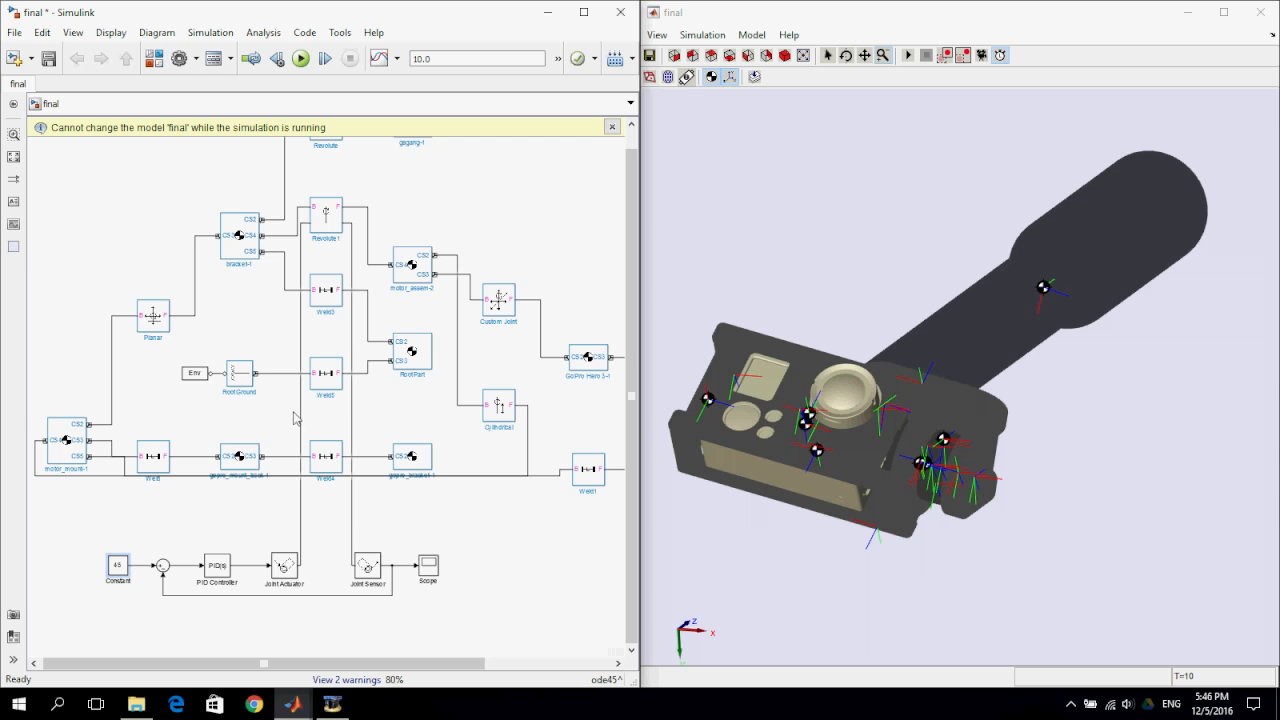
Step: Open the Scope and autoscale its axes to examine the tuned joint response
double_click(428, 566)
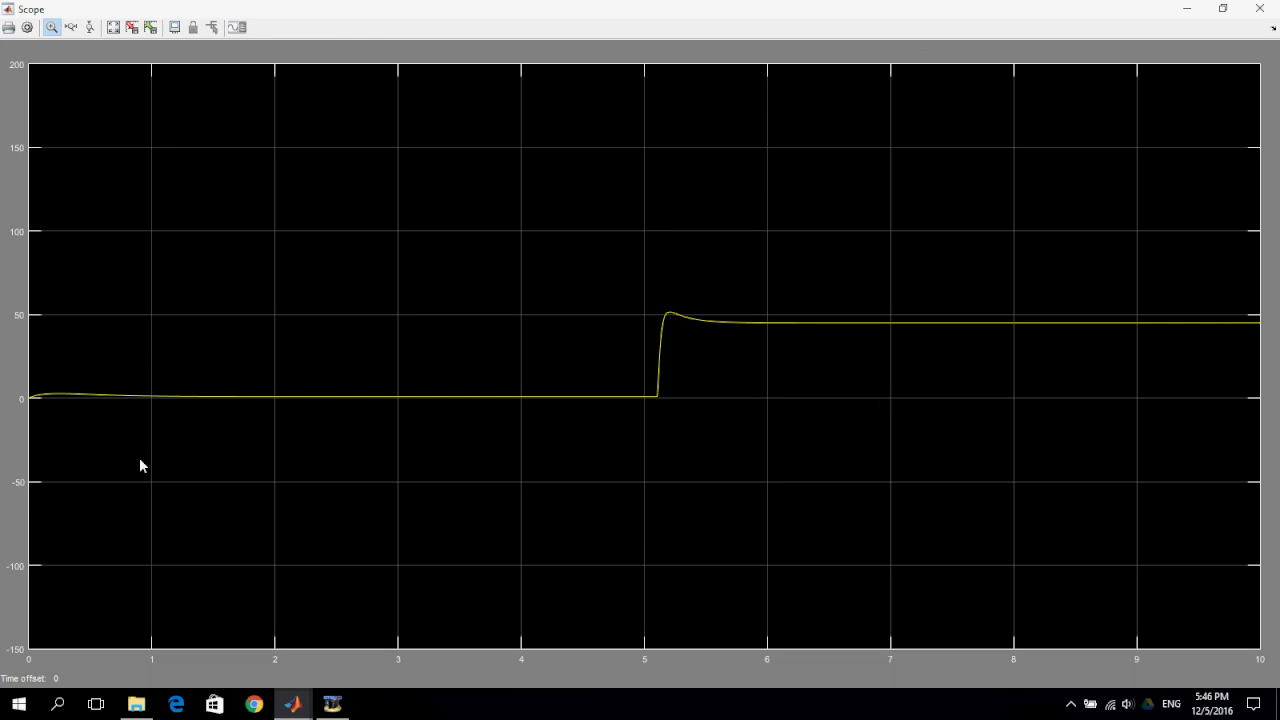
right_click(181, 392)
click(225, 421)
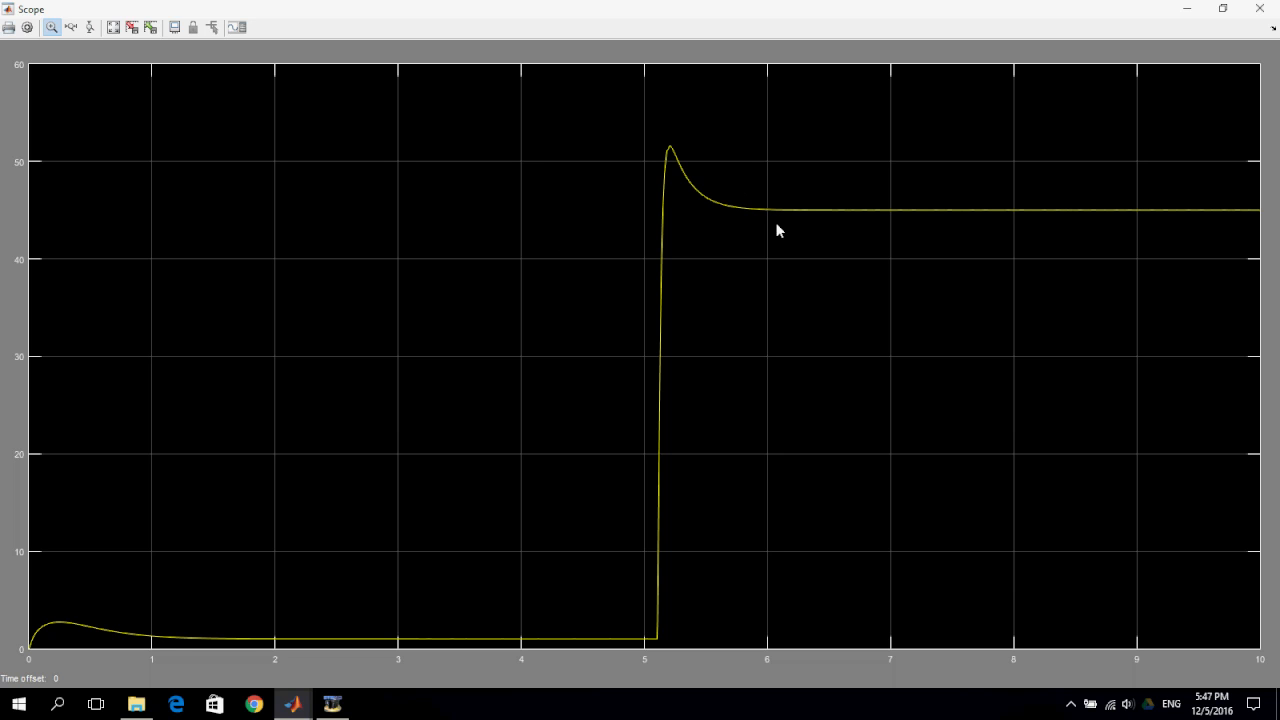
Step: Compare the PID Tuner's step plot with the Scope response, and bring up the 3D gimbal view
mouse_move(292, 704)
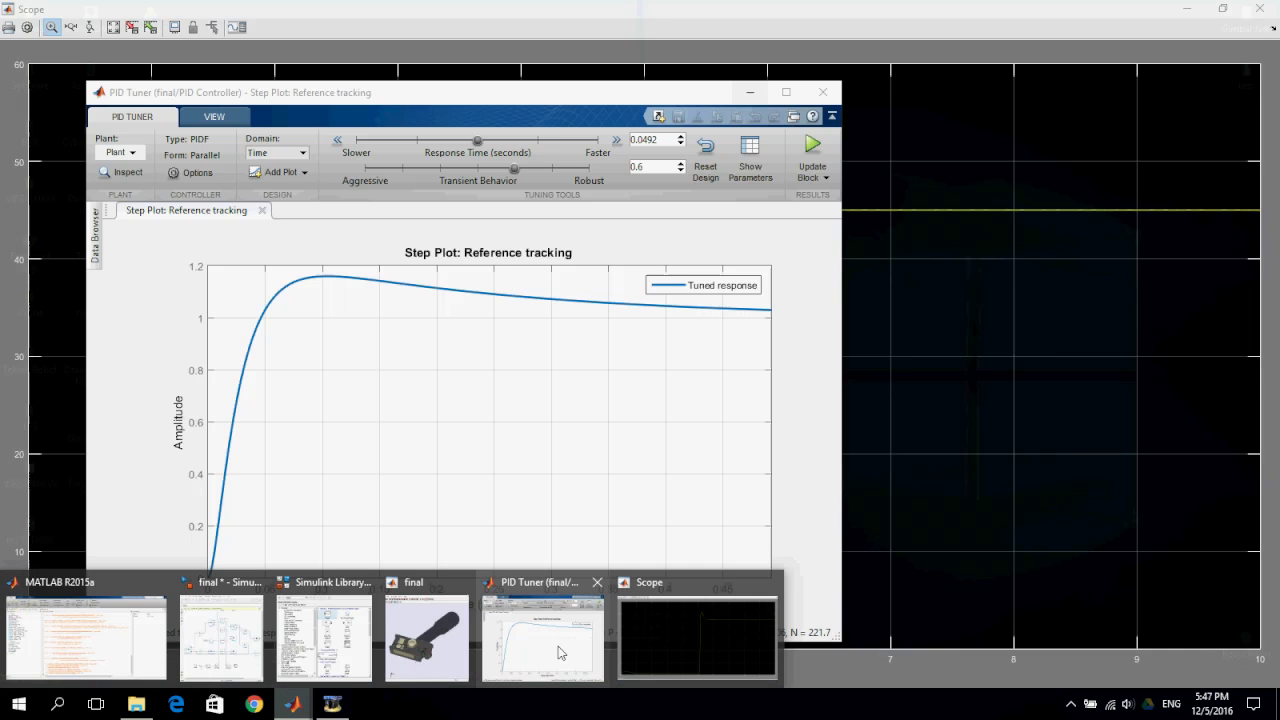
click(560, 645)
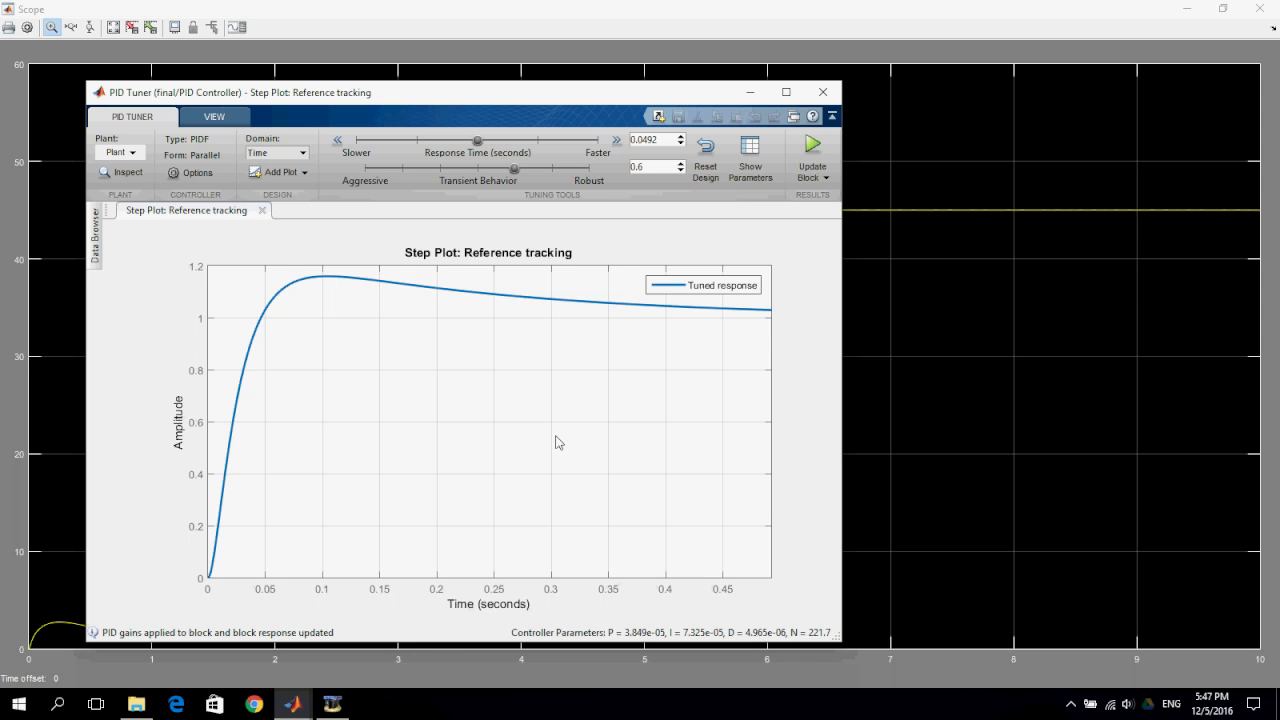
click(749, 92)
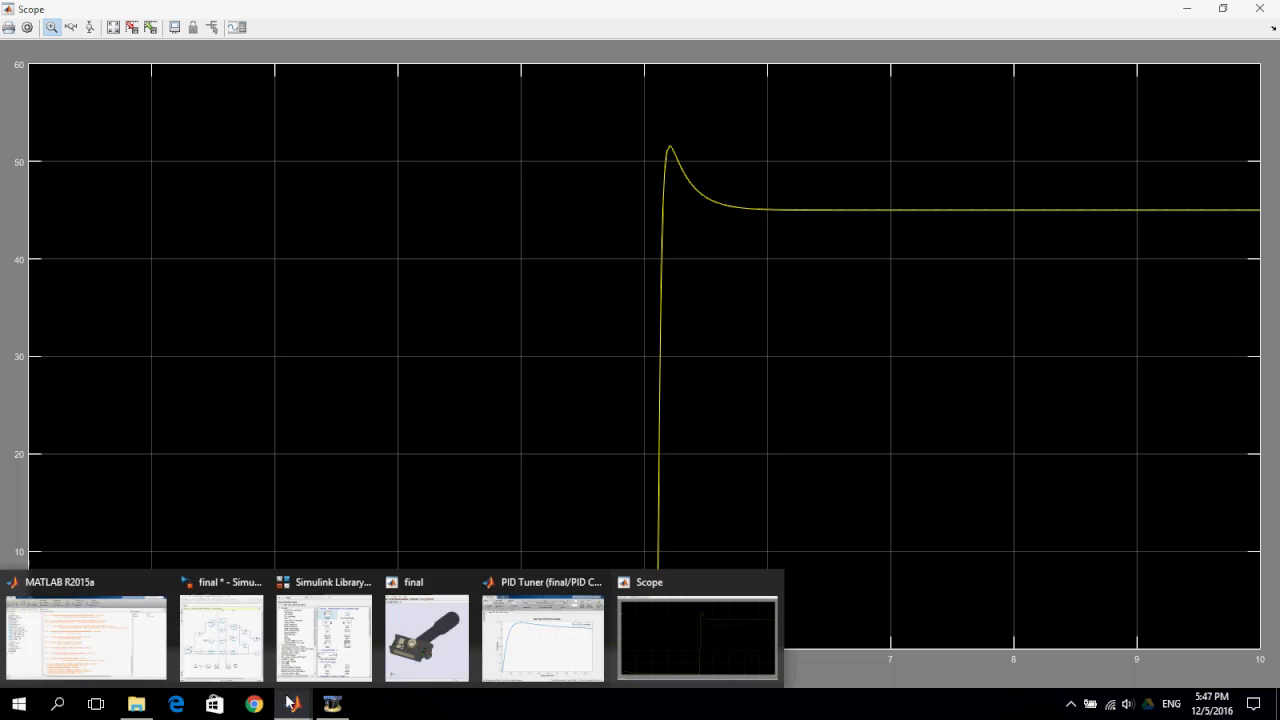
mouse_move(290, 703)
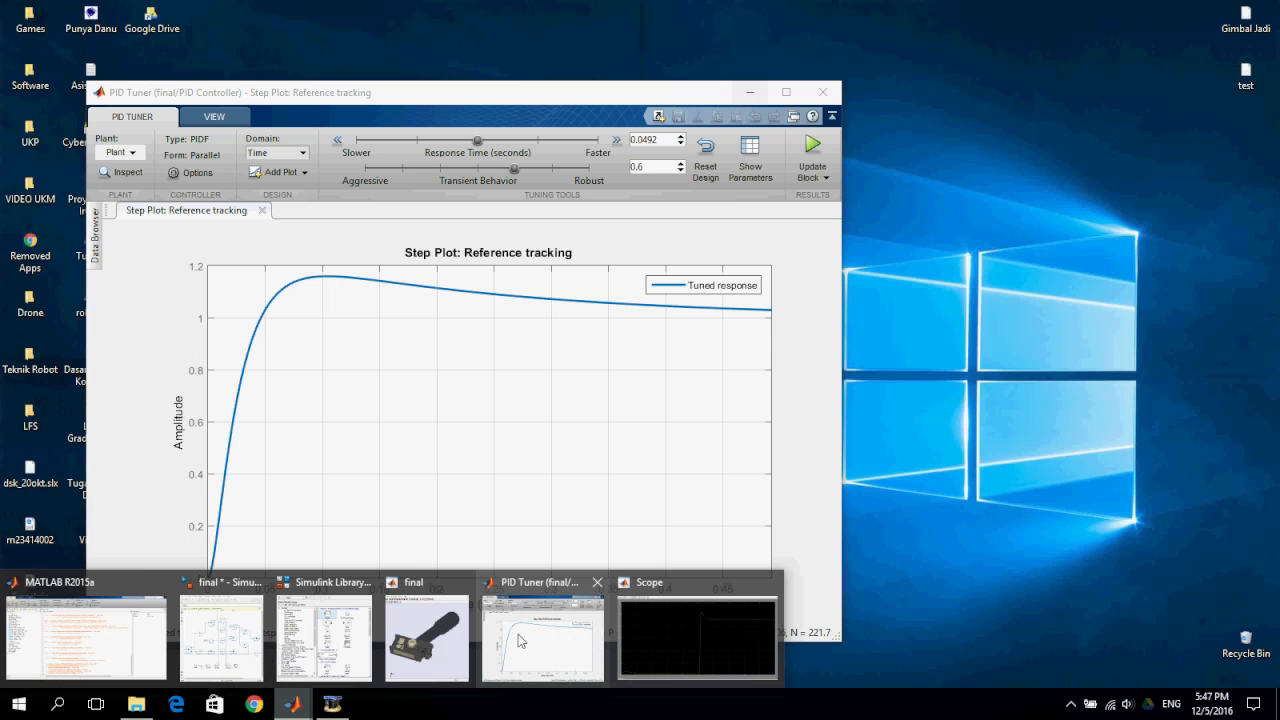
click(519, 641)
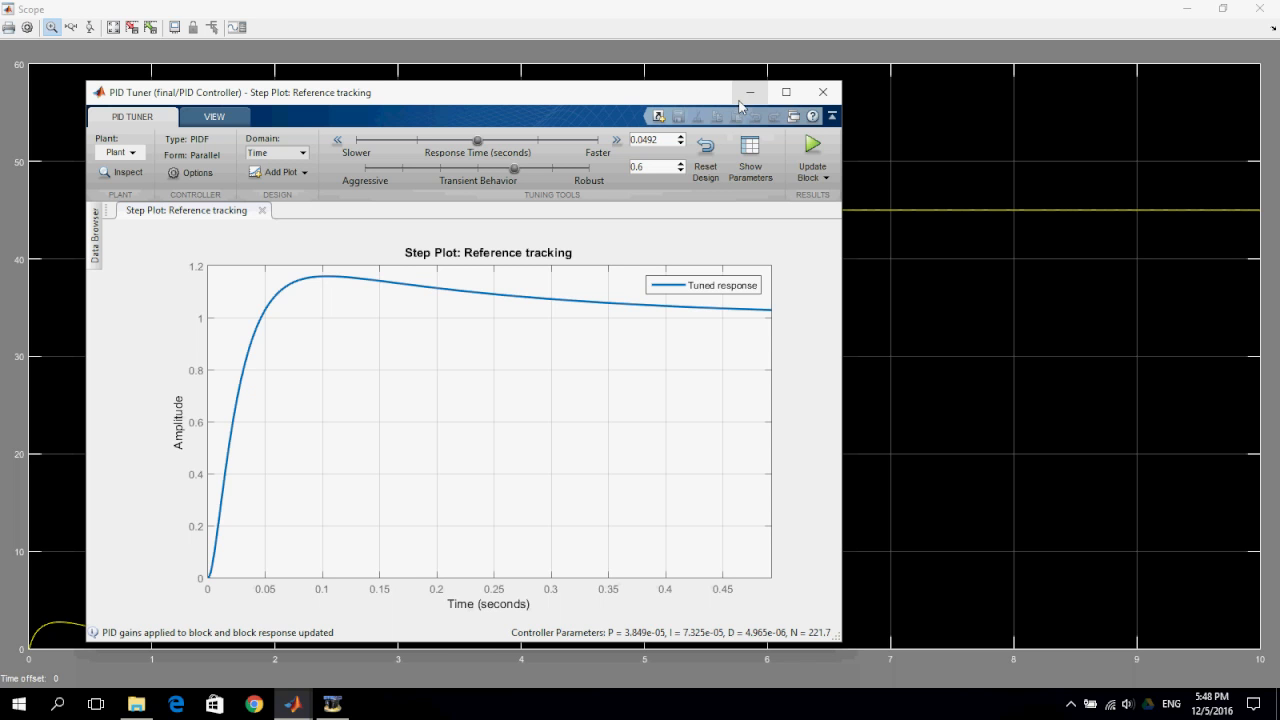
mouse_move(290, 702)
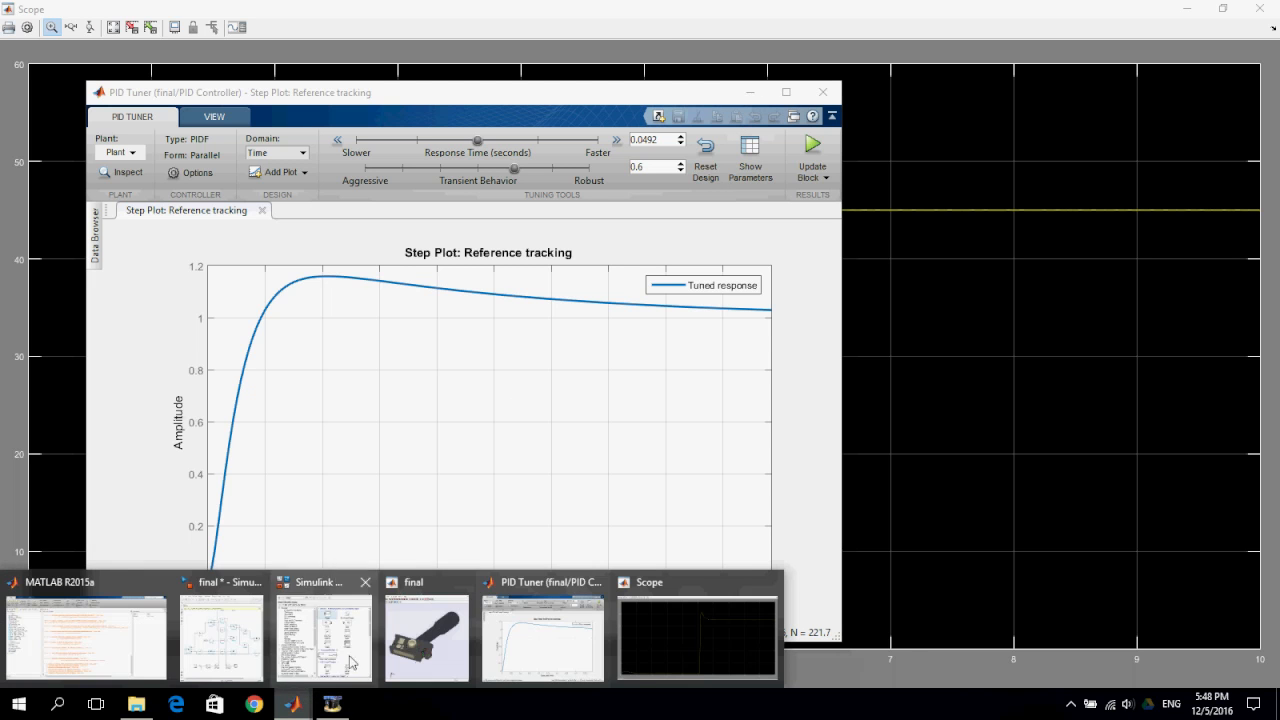
click(430, 632)
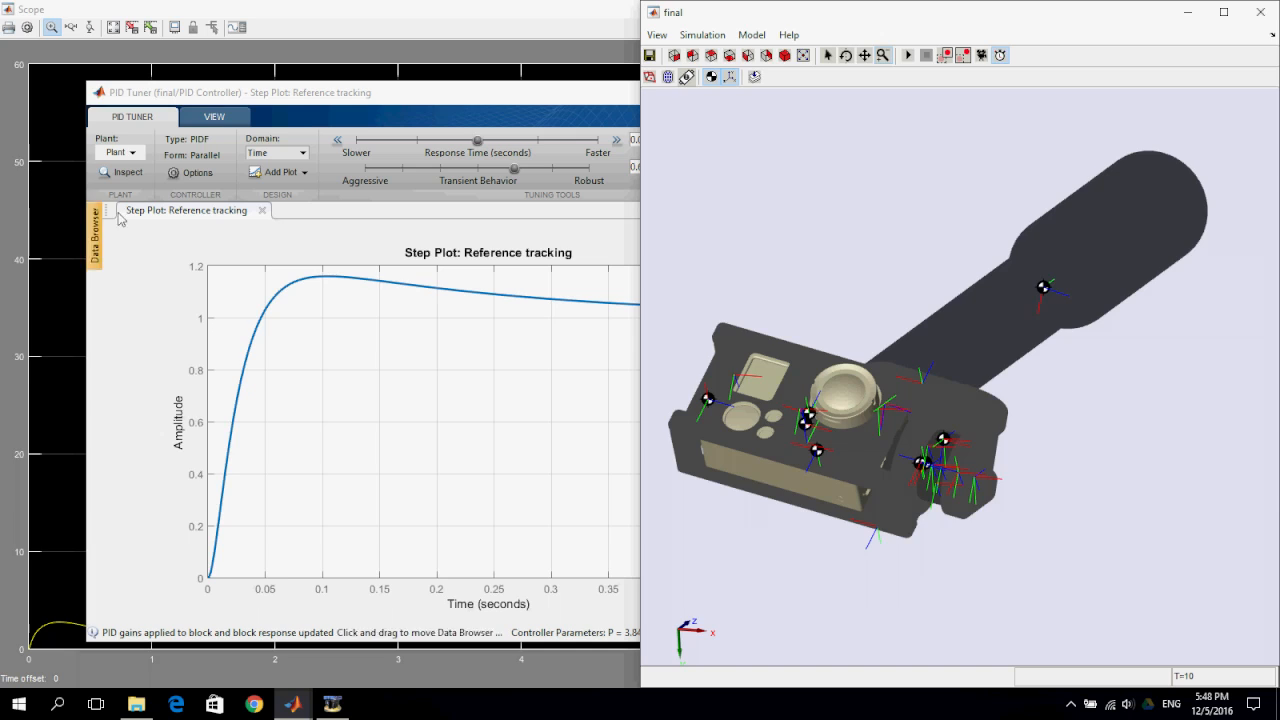
Step: Return to the Scope, autoscale its axes to show the whole response, and close it
click(45, 220)
drag(345, 383, 346, 390)
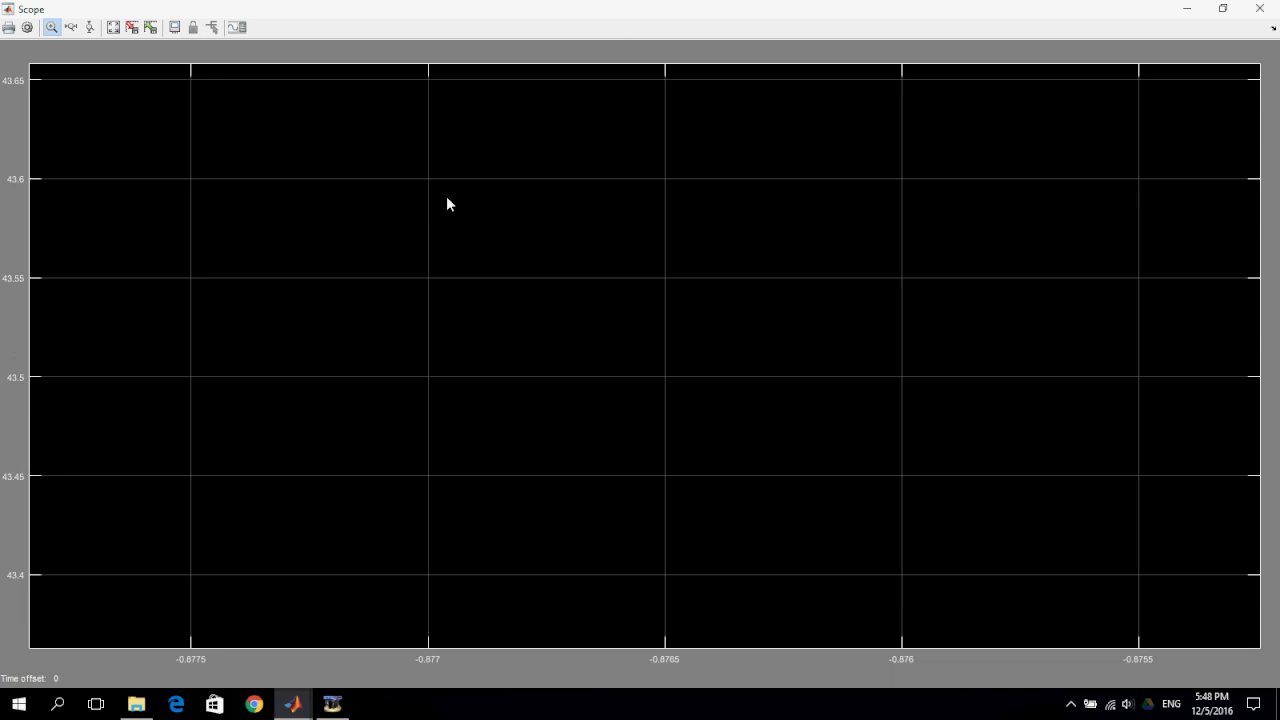
right_click(549, 288)
click(623, 315)
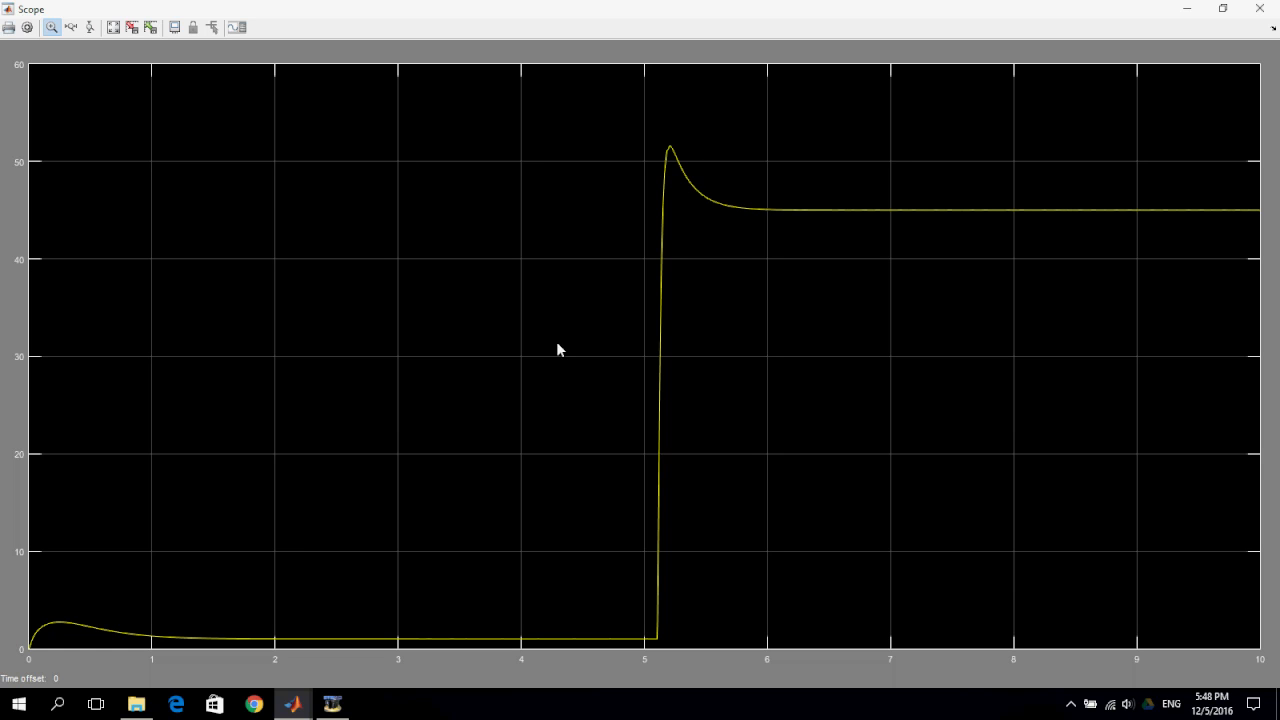
click(1259, 9)
Step: Try a faster response time of about 0.016 seconds and a more robust transient behavior in the PID Tuner, and reset the design
click(467, 106)
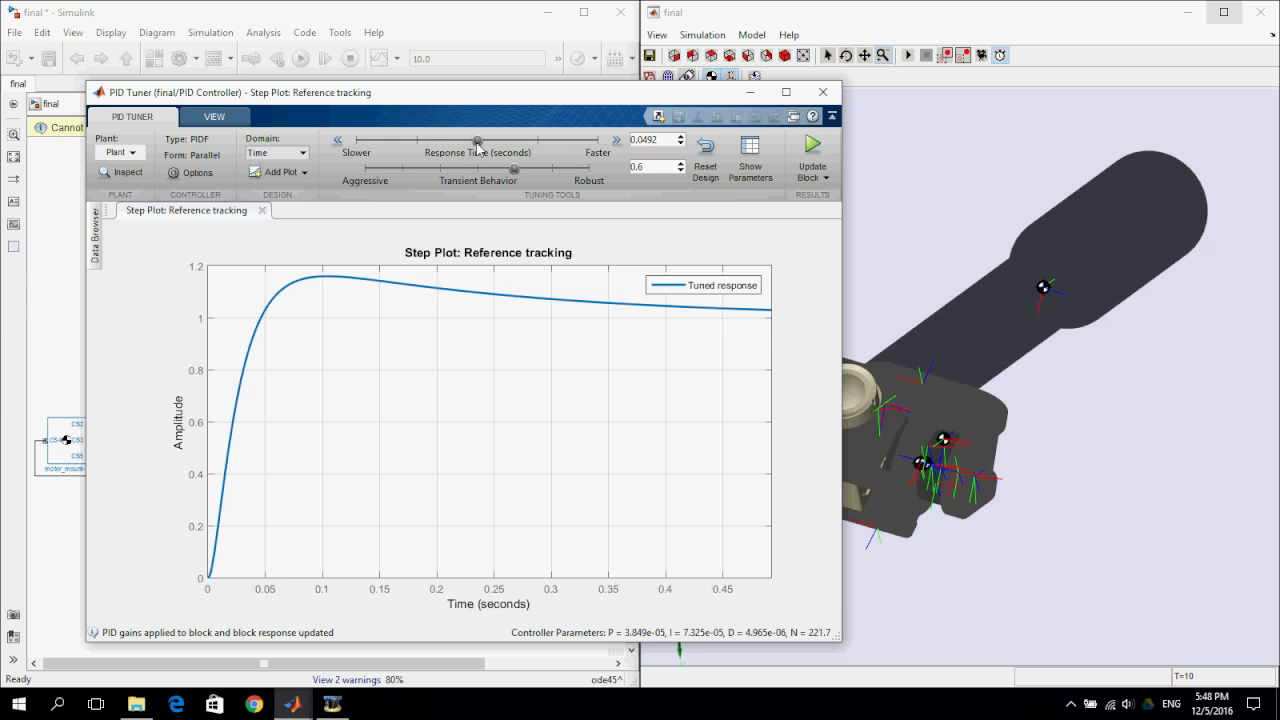
drag(479, 141, 535, 141)
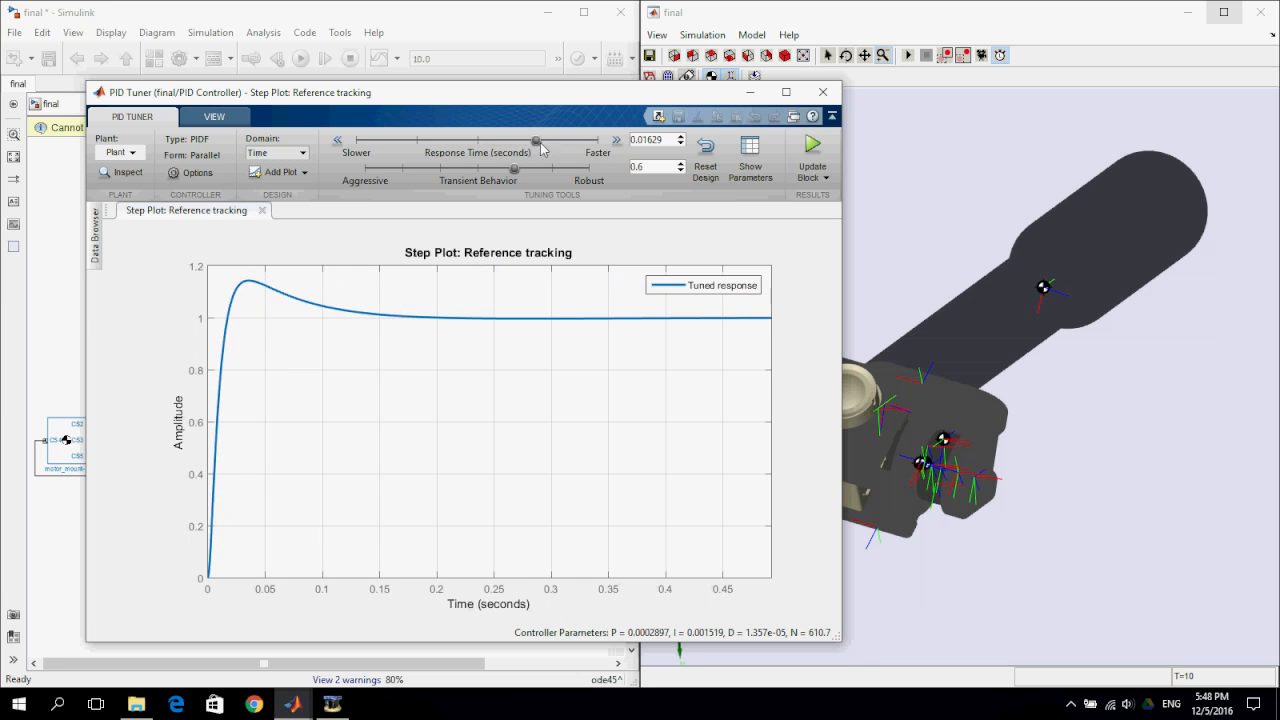
drag(519, 176, 572, 184)
click(705, 155)
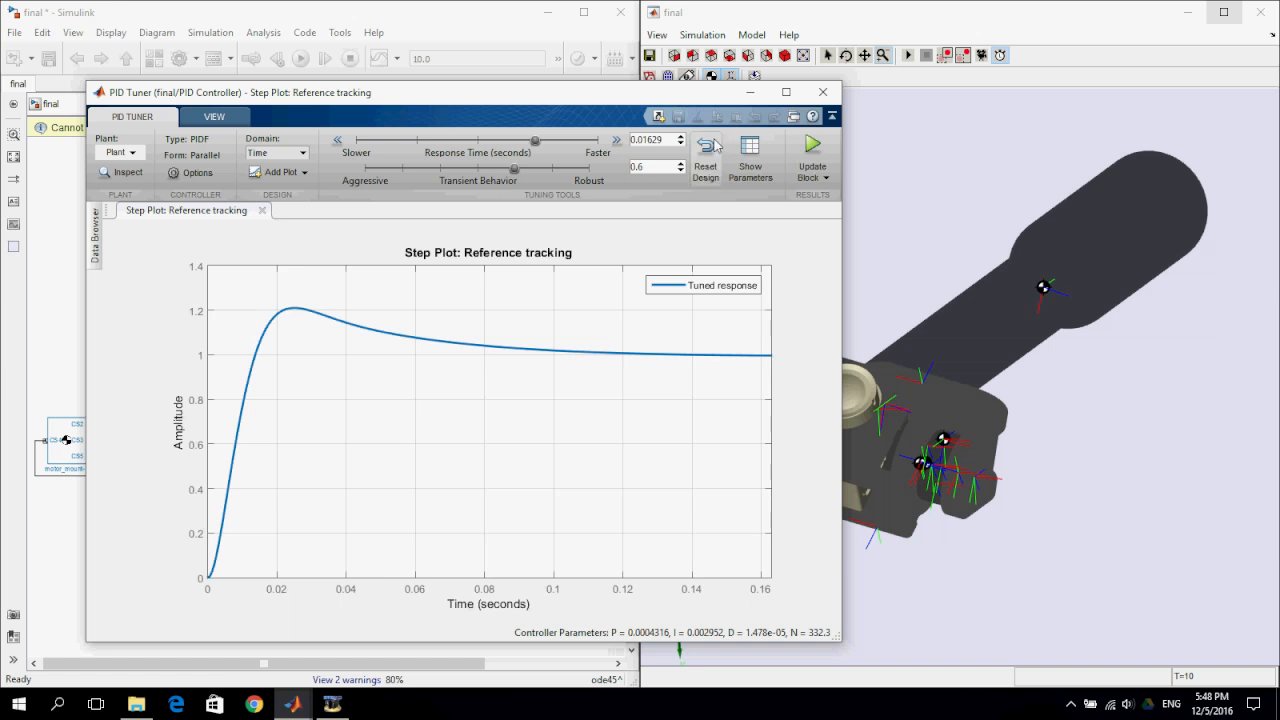
click(752, 92)
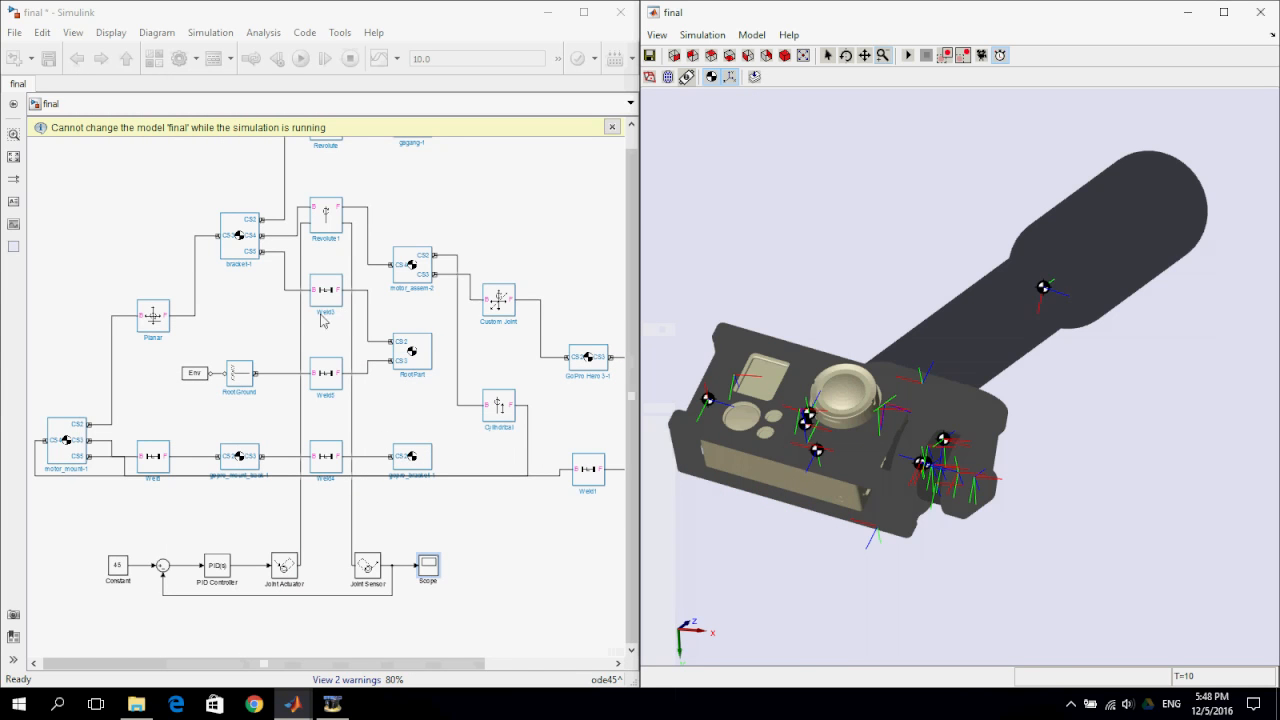
Step: Search the block library for "bus" and place a Bus Creator block below the Sum block
click(443, 536)
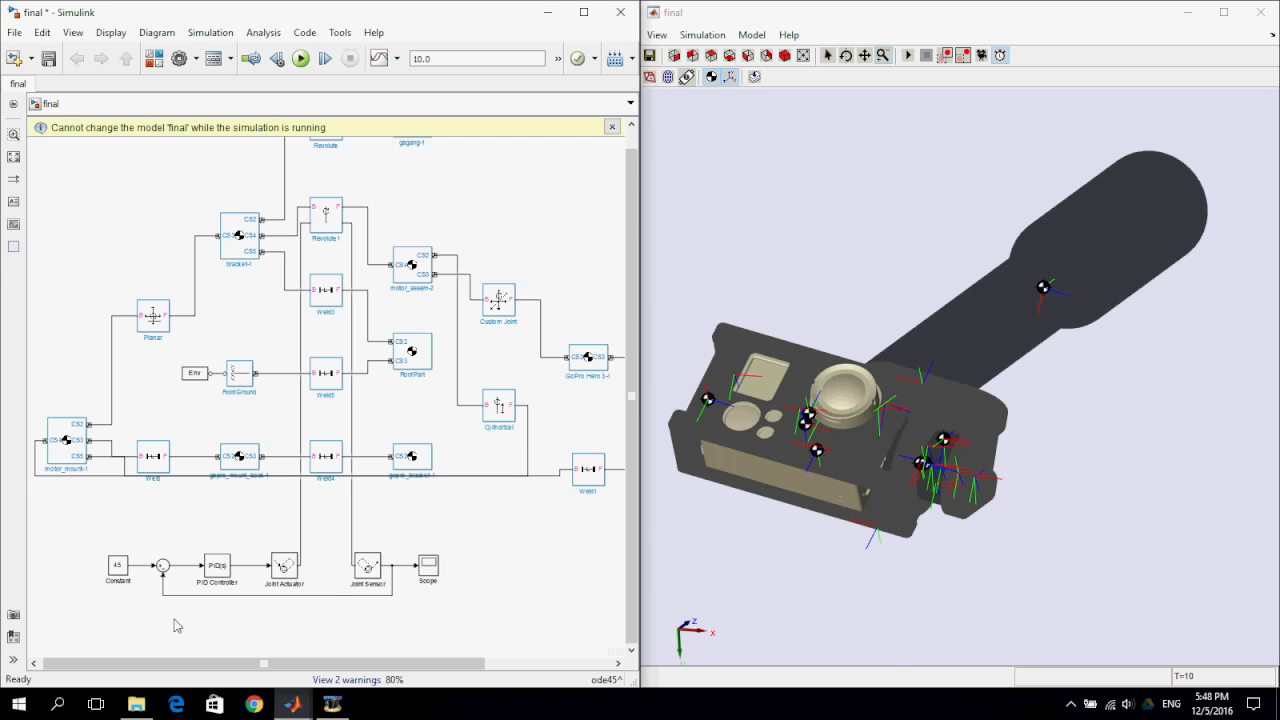
click(153, 60)
double_click(123, 100)
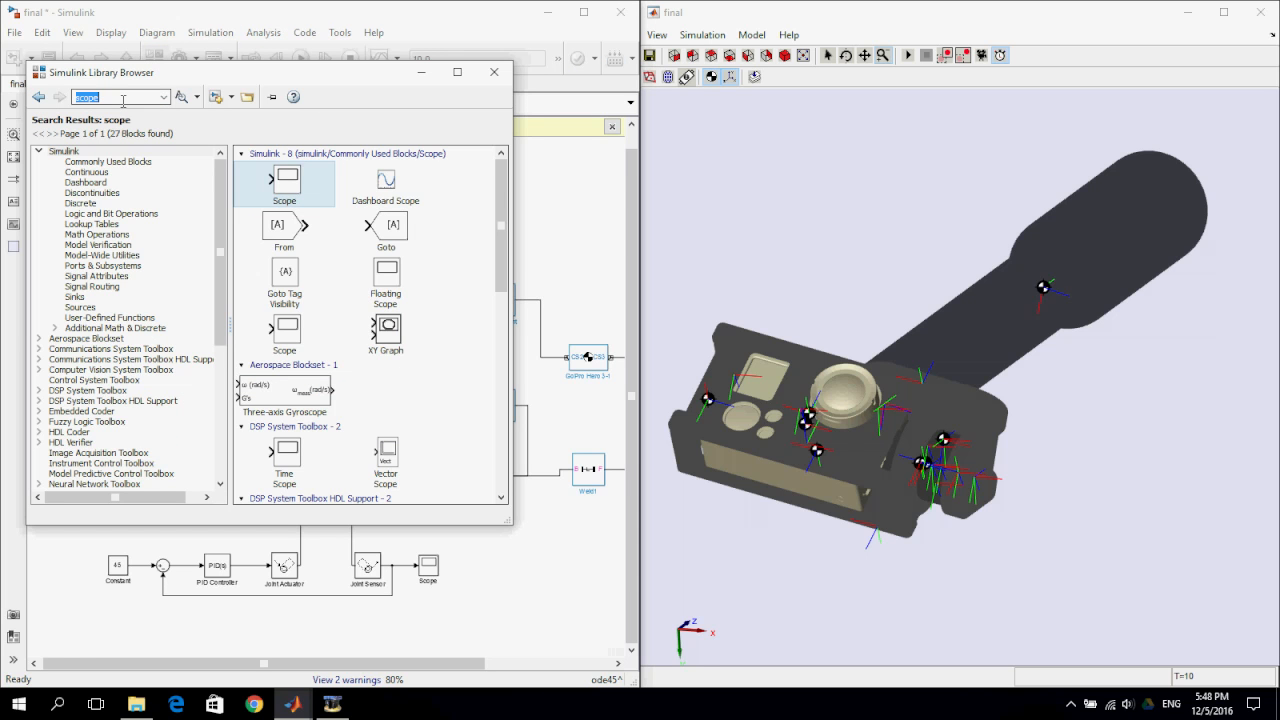
text(bus)
key(Return)
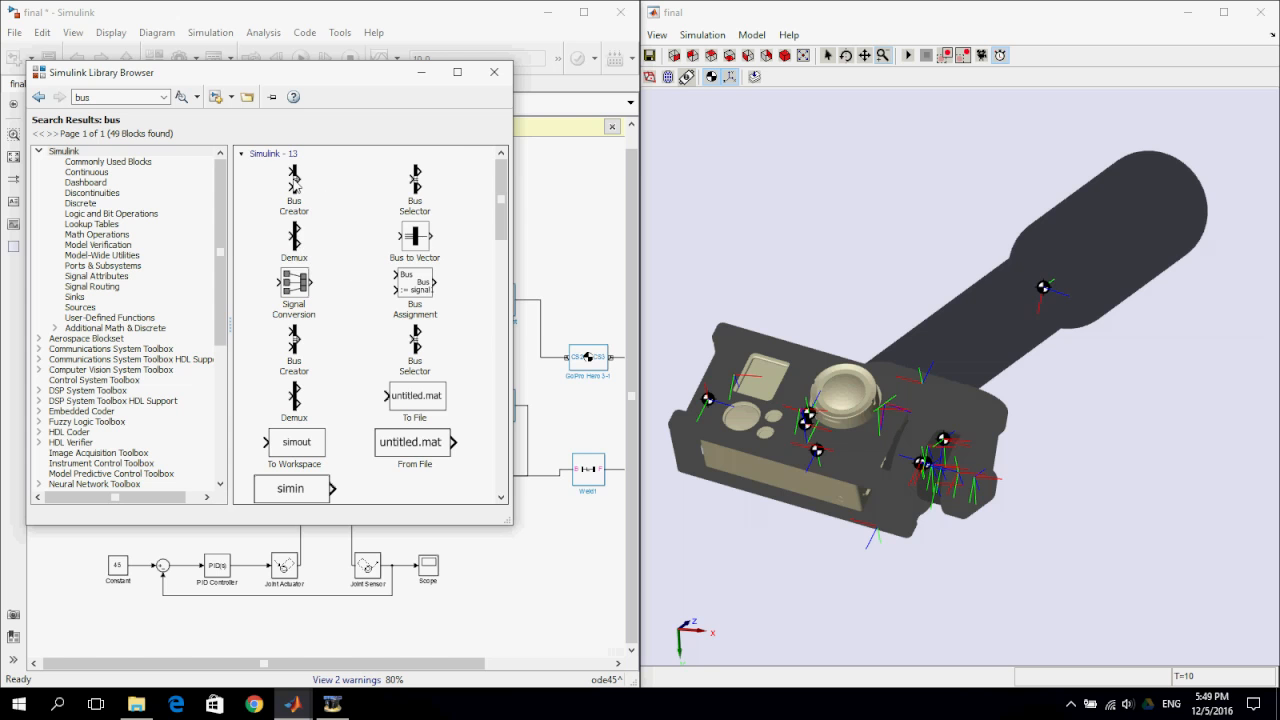
drag(295, 180, 166, 617)
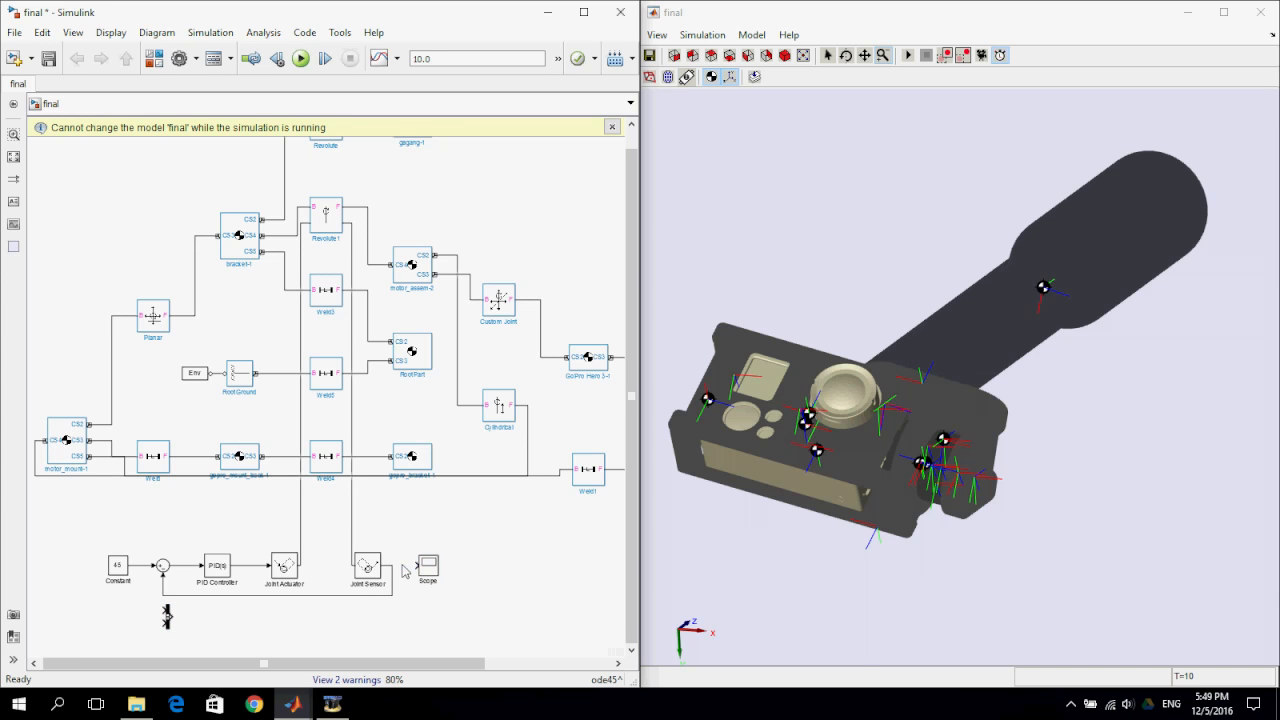
Step: Move the Scope to the Bus Creator's output, and wire the Constant and Joint Sensor feedback signals into the Bus Creator's inputs
drag(428, 569, 203, 621)
click(185, 616)
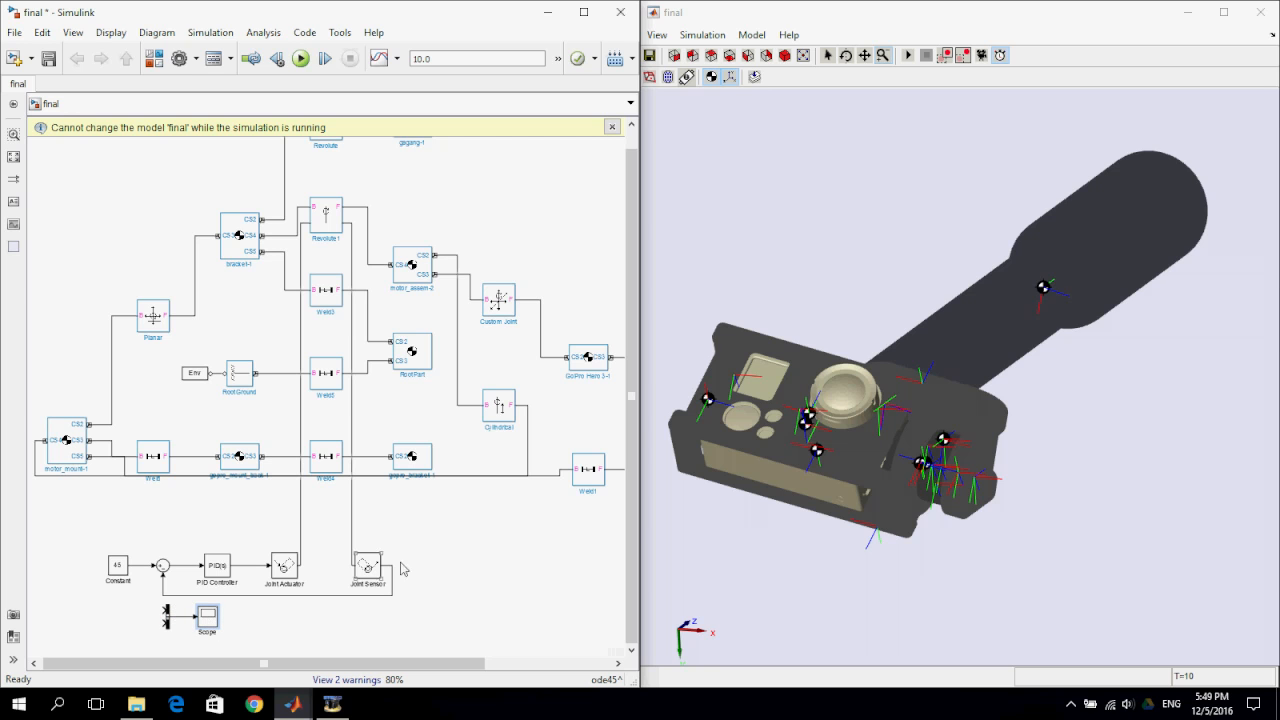
drag(165, 612, 138, 566)
drag(161, 622, 160, 591)
Step: Run the simulation and set the Constant block's value to 90 while it is running
click(302, 59)
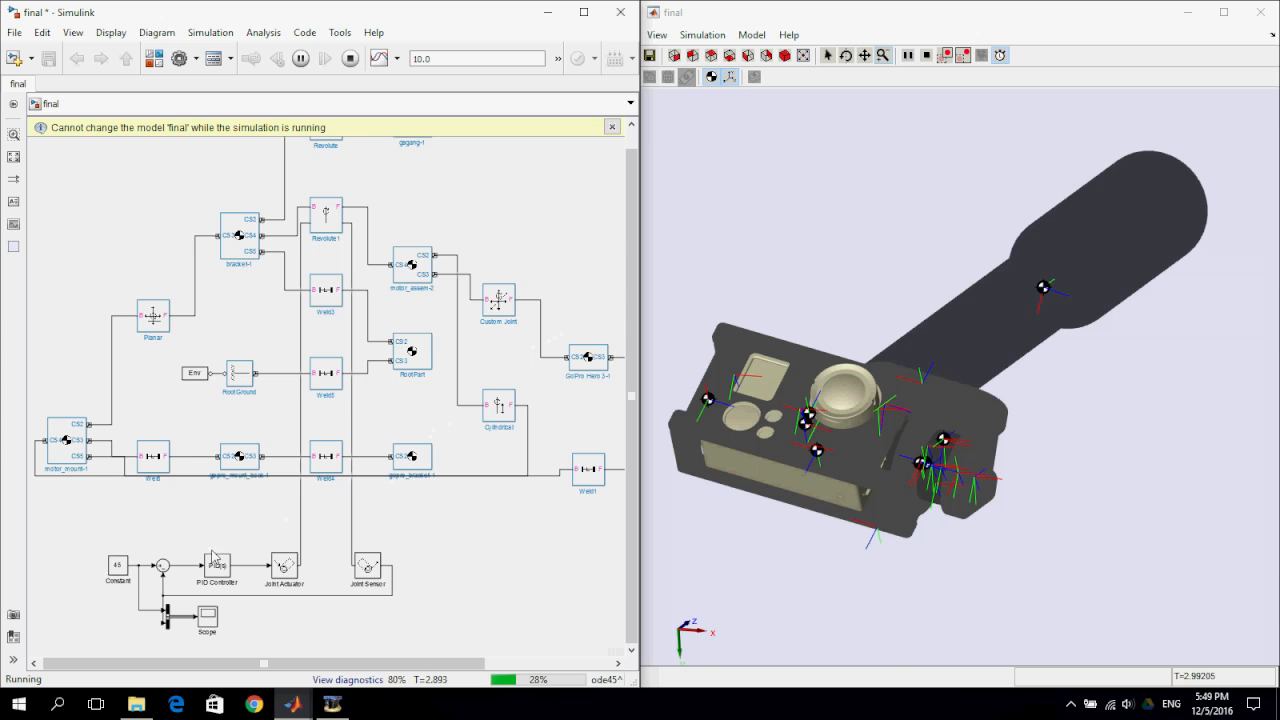
double_click(117, 565)
text(90)
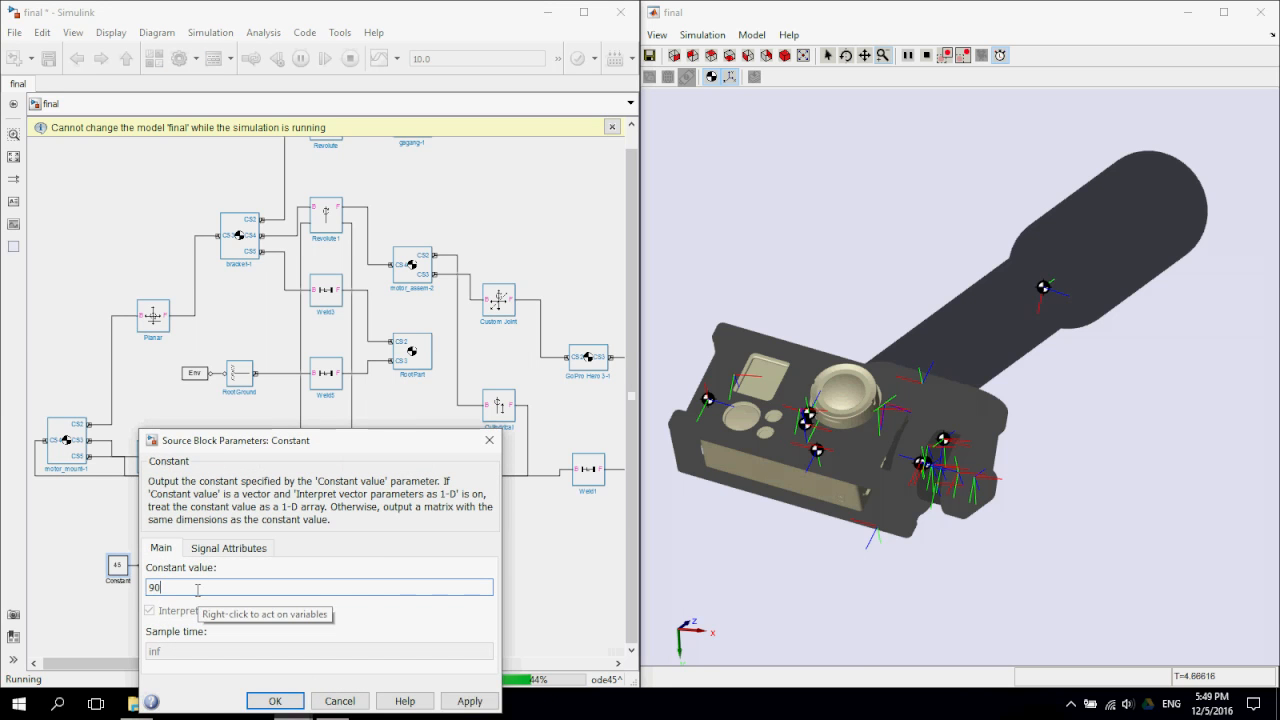
key(Return)
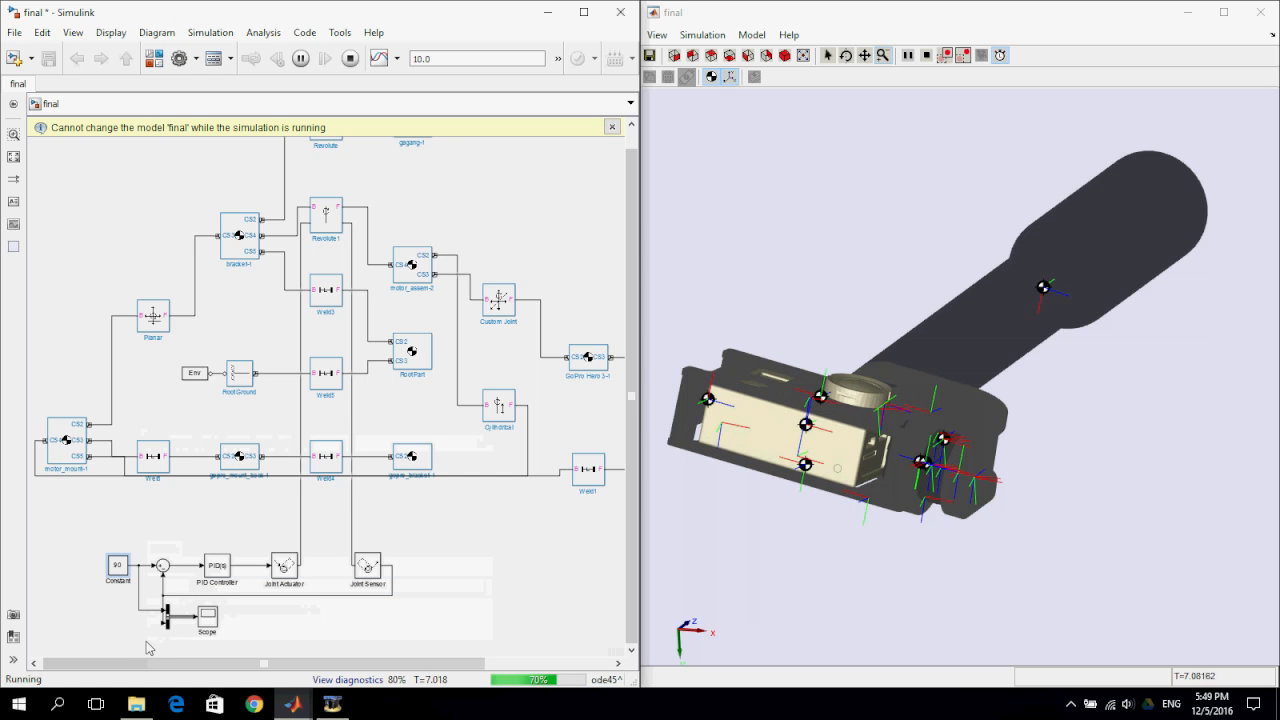
Step: Set the Constant block's value to 0 during the same simulation run
double_click(119, 566)
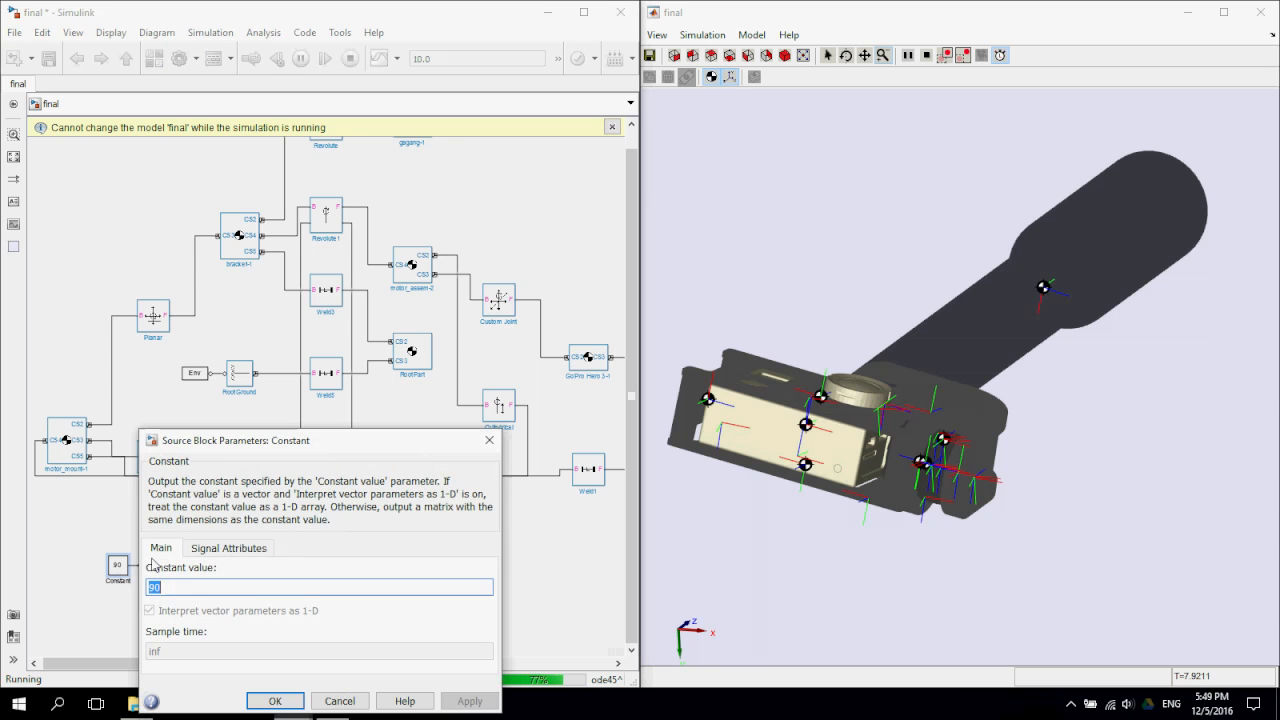
text(0)
key(Return)
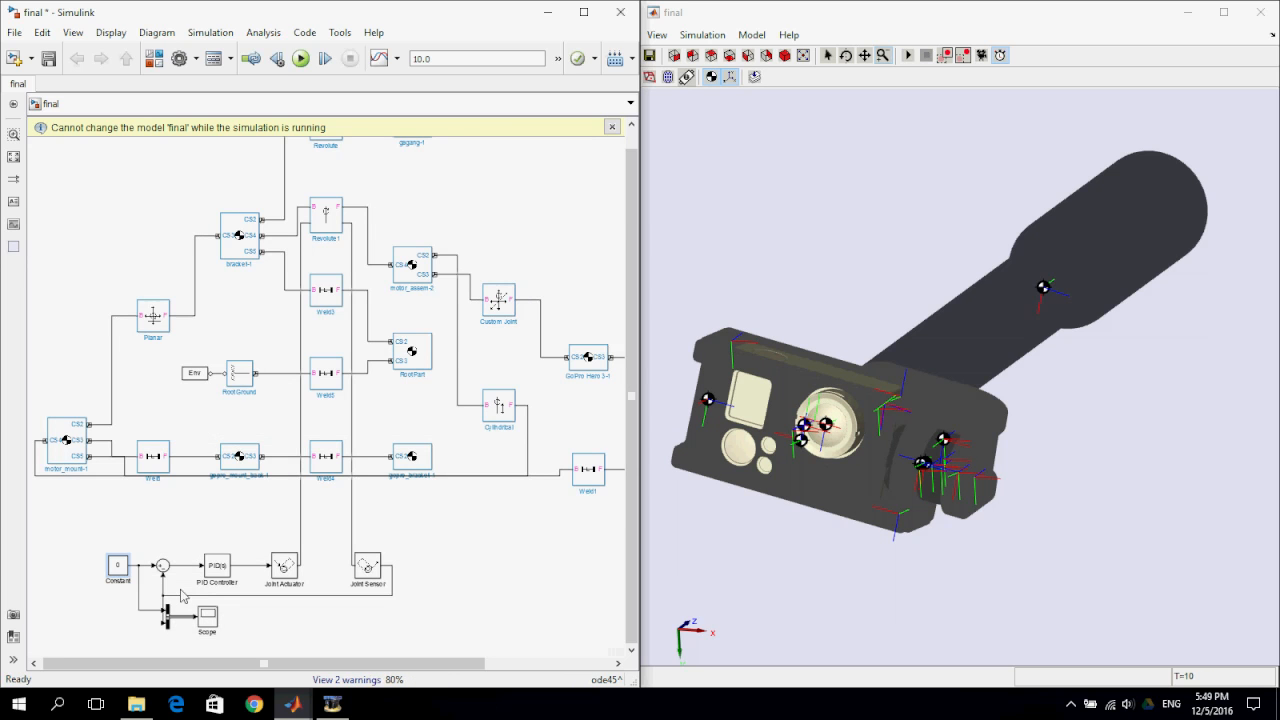
Step: Open the Scope and autoscale its plot to compare the setpoint with the joint response over the whole run
click(244, 641)
double_click(208, 620)
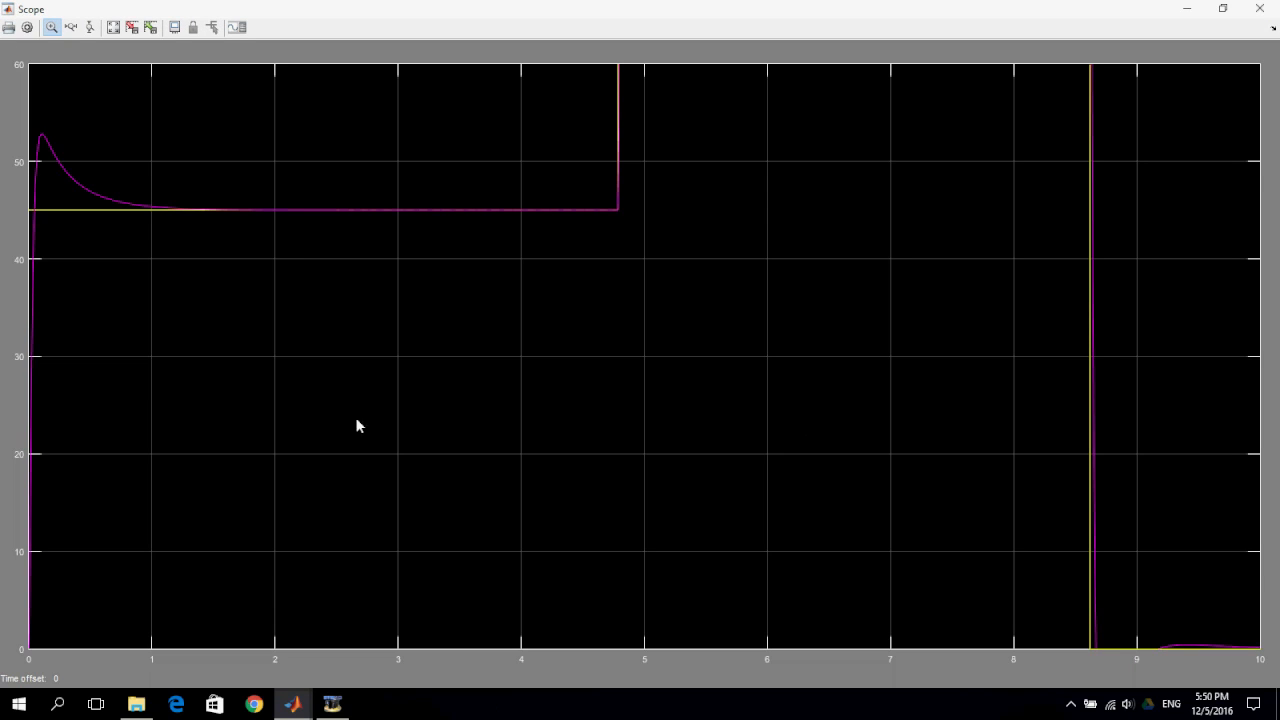
right_click(466, 268)
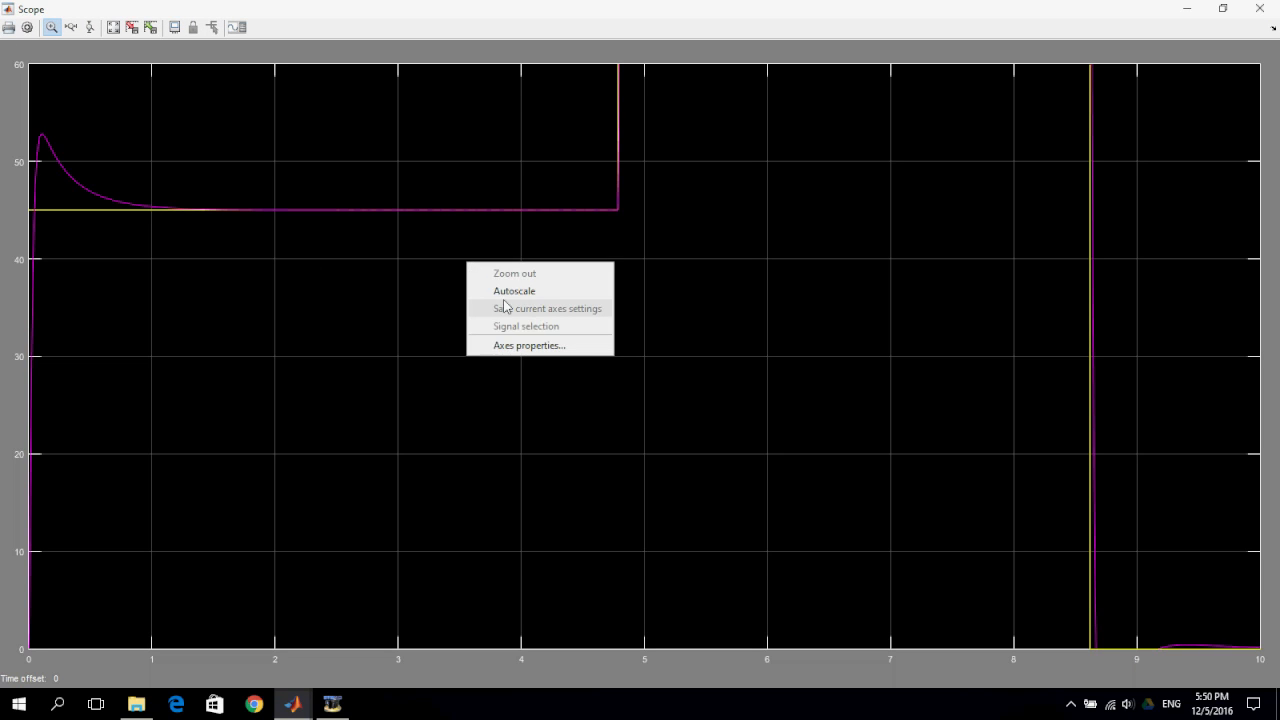
click(505, 290)
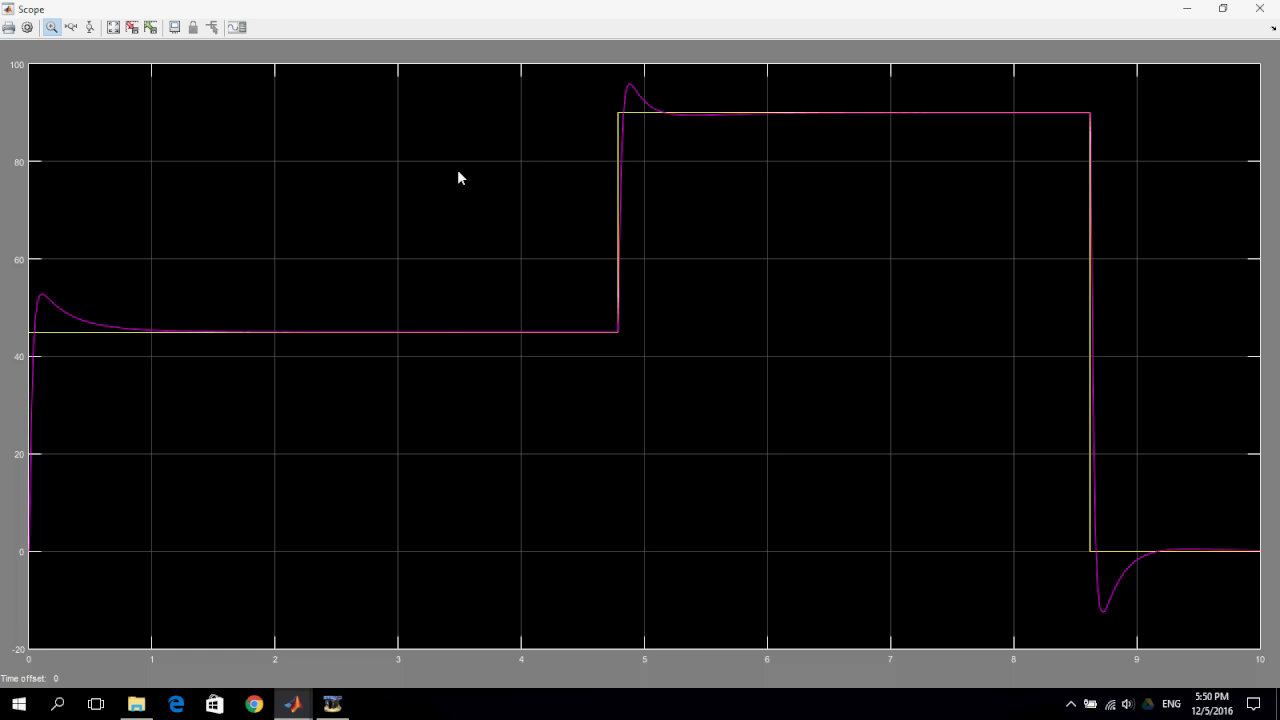
click(452, 325)
right_click(1035, 182)
click(1075, 208)
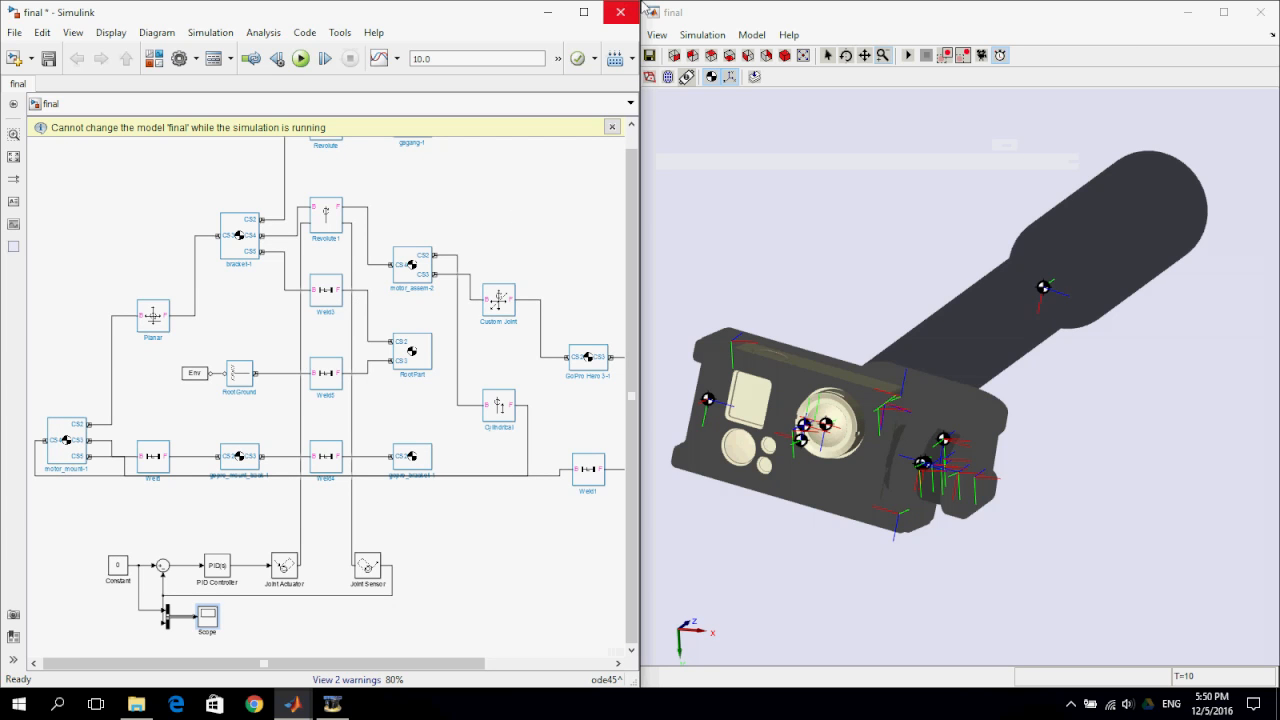
Step: Maximize the model window and review the PID Controller block's gains and filter coefficient without changing them
click(584, 12)
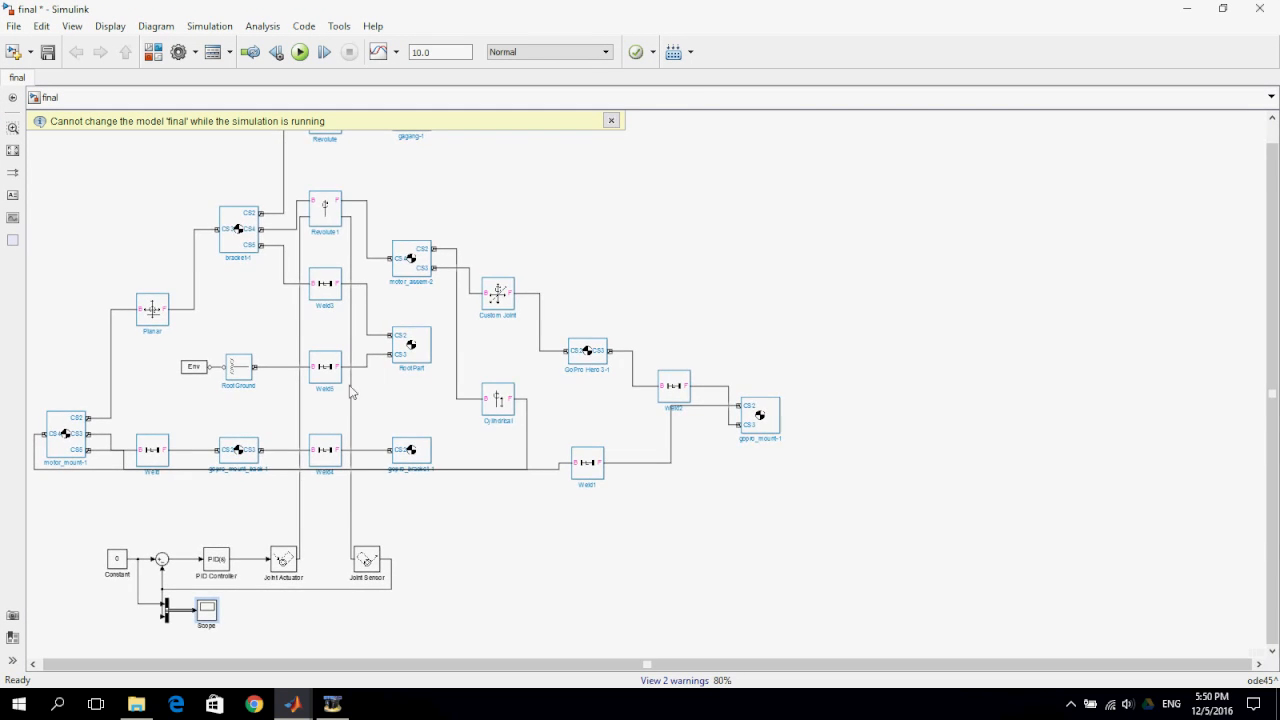
key(space)
scroll(366, 418, up, 2)
scroll(381, 240, down, 4)
scroll(386, 266, up, 1)
scroll(386, 270, up, 2)
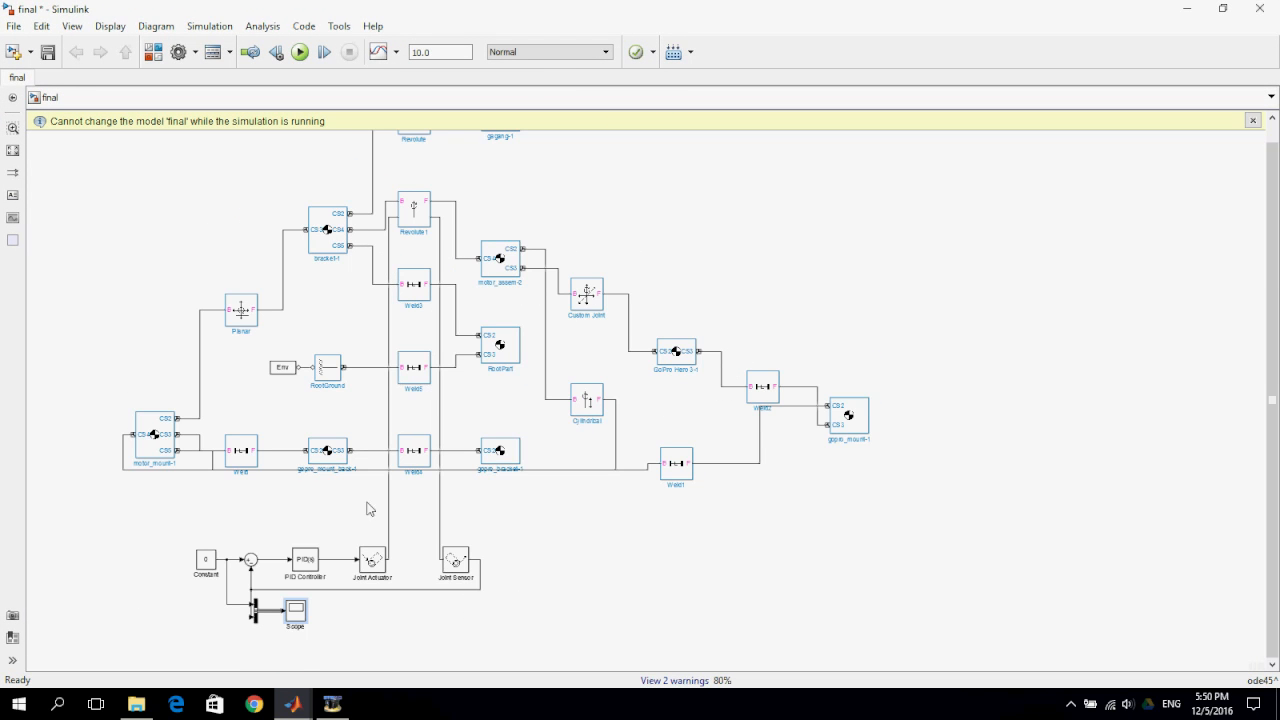
double_click(305, 559)
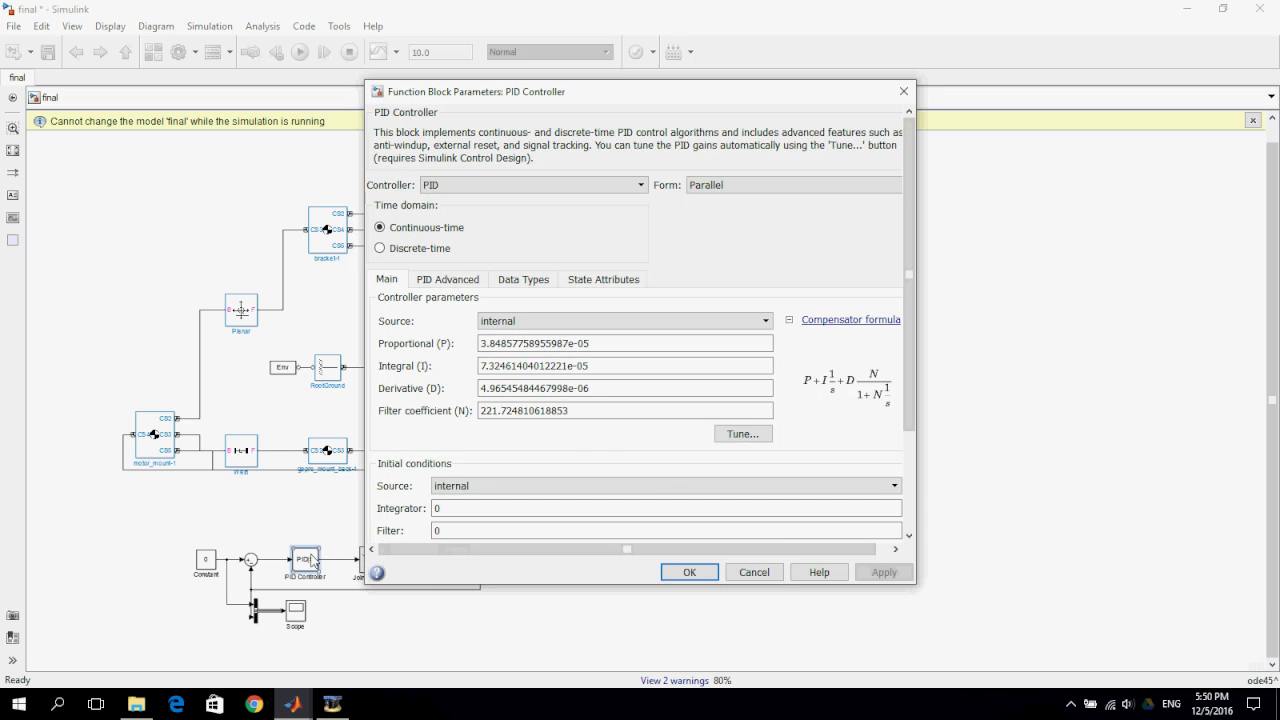
click(686, 572)
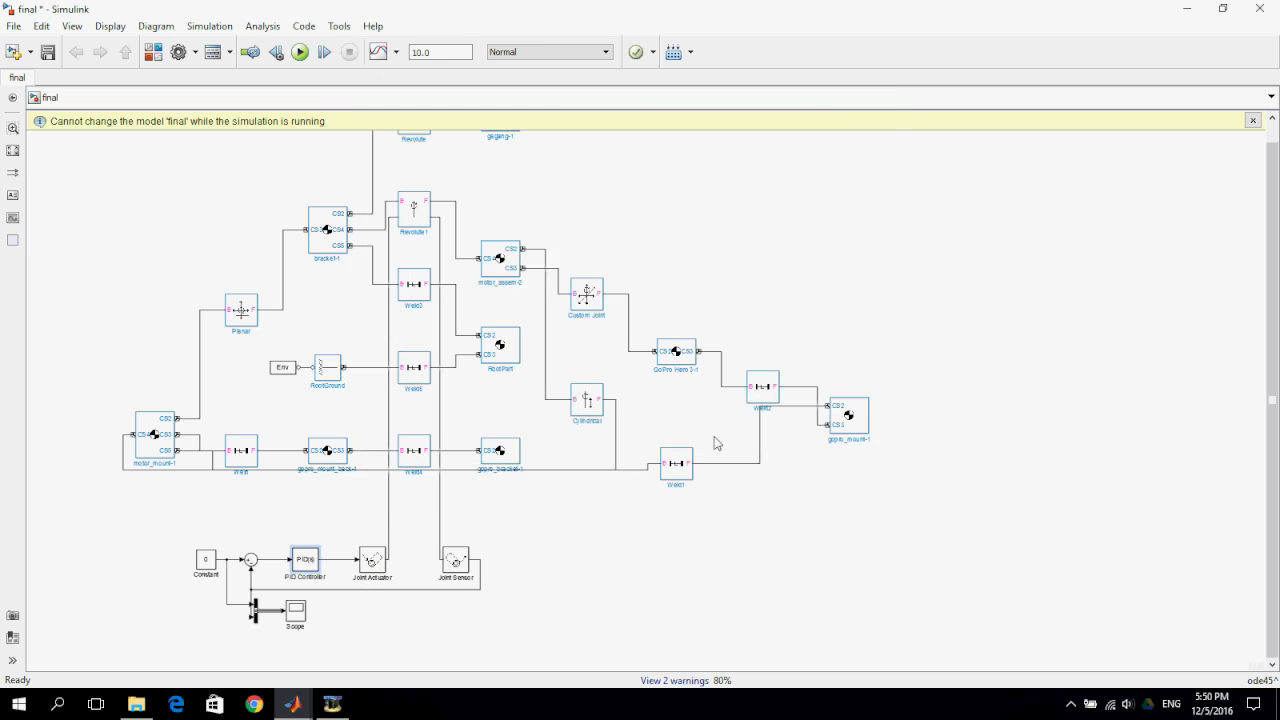
scroll(603, 294, down, 5)
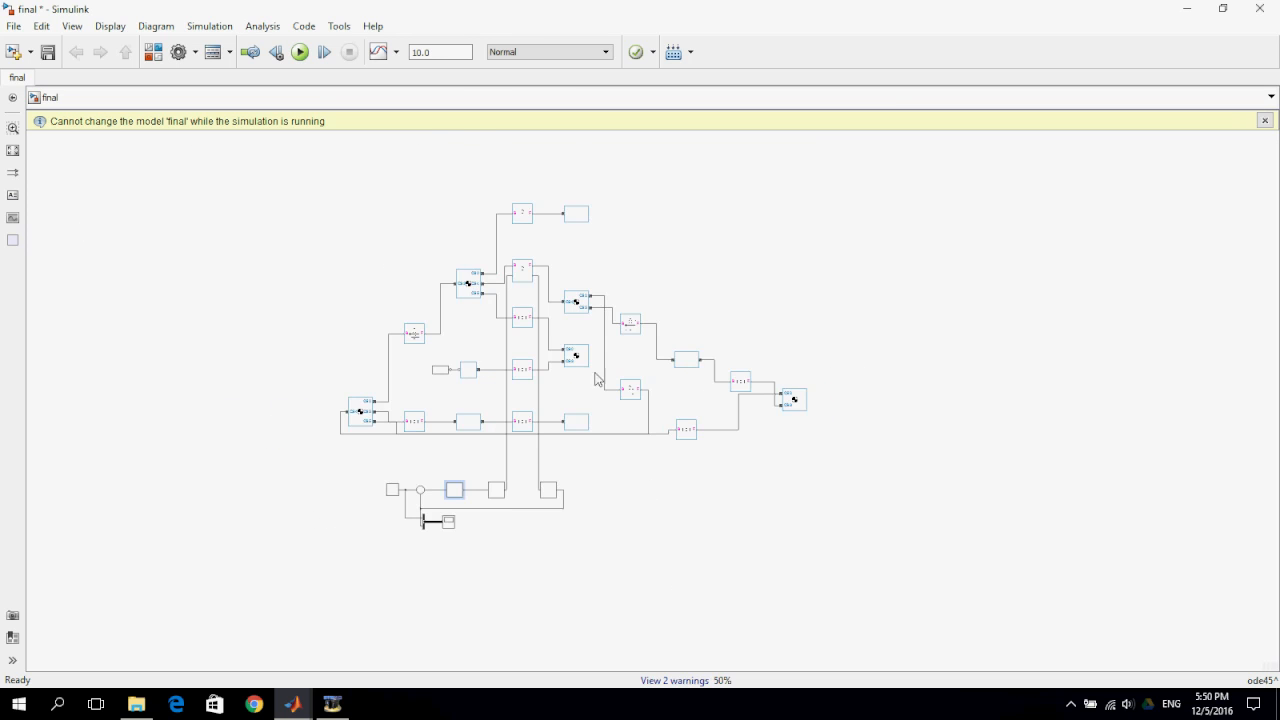
scroll(597, 377, up, 5)
scroll(567, 540, down, 5)
scroll(584, 445, up, 5)
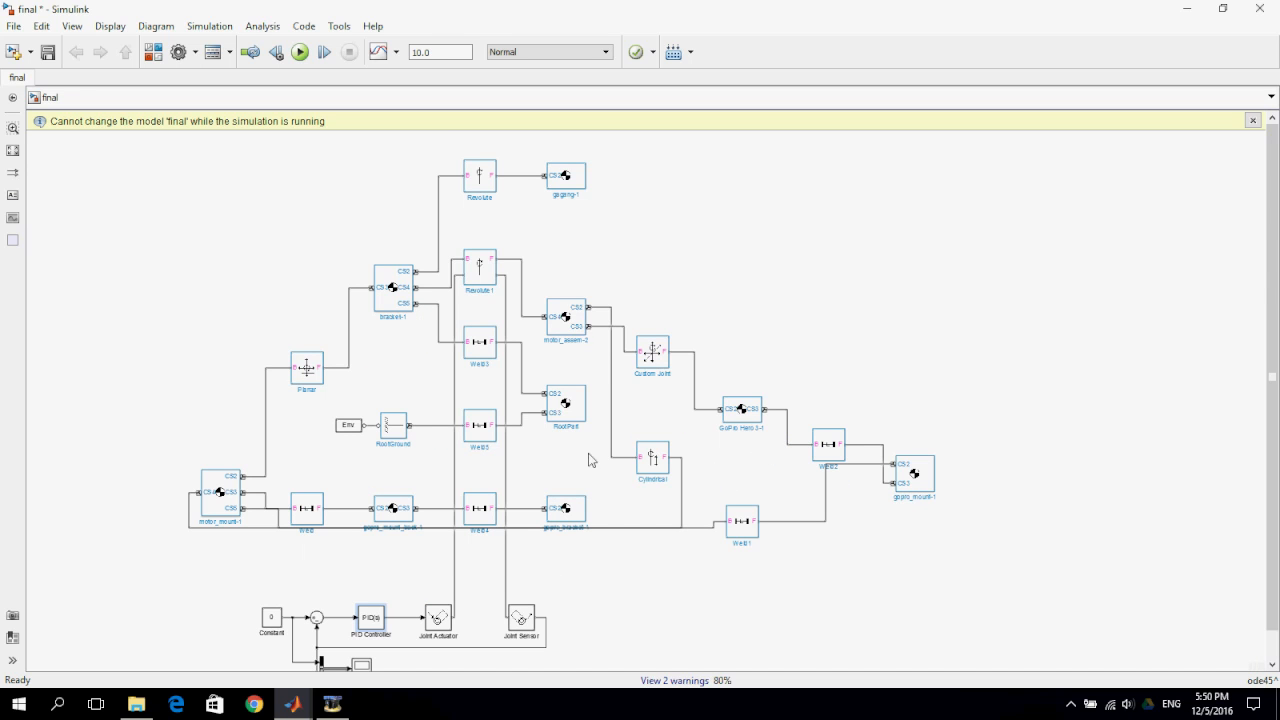